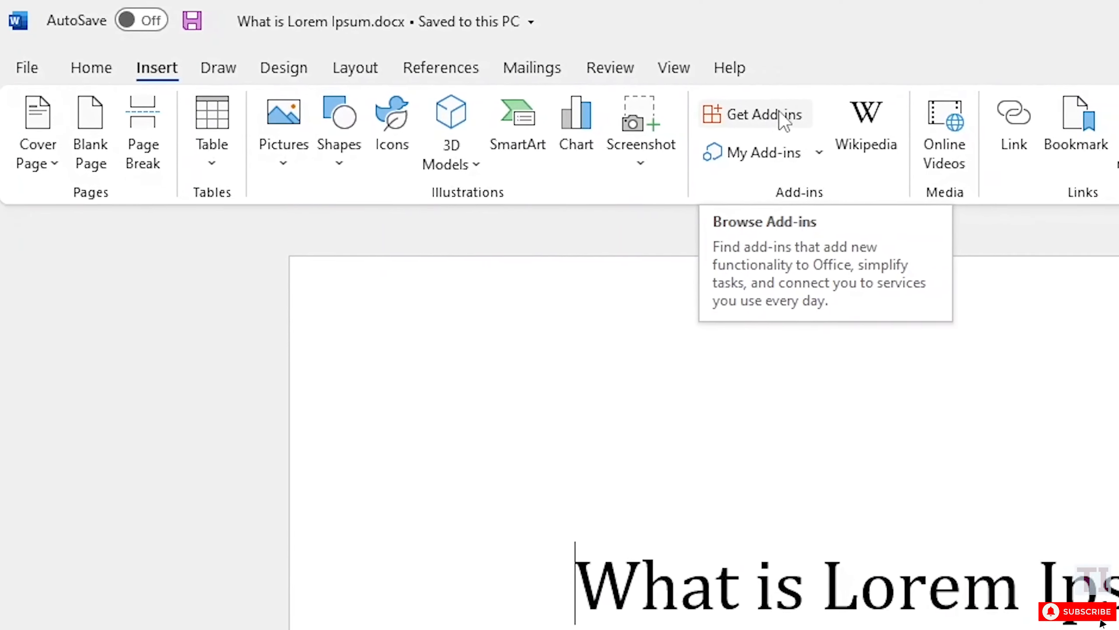
# Find the ChemWizard add-in in the Office Add-ins store, add it, and accept its license terms
pyautogui.click(838, 125)
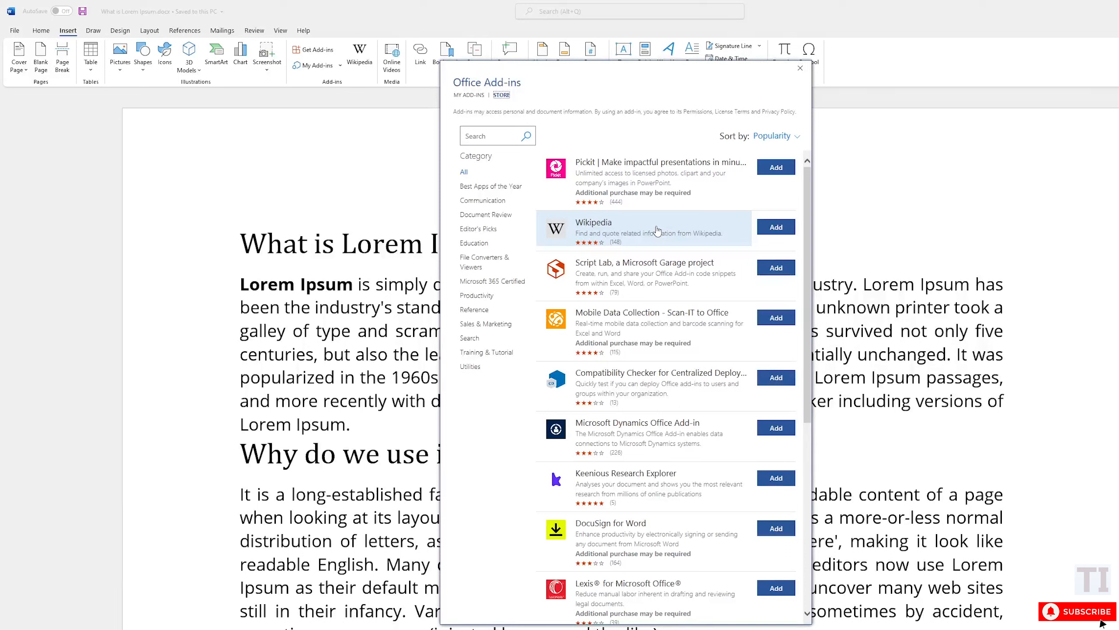
pyautogui.scroll(-8, 658, 230)
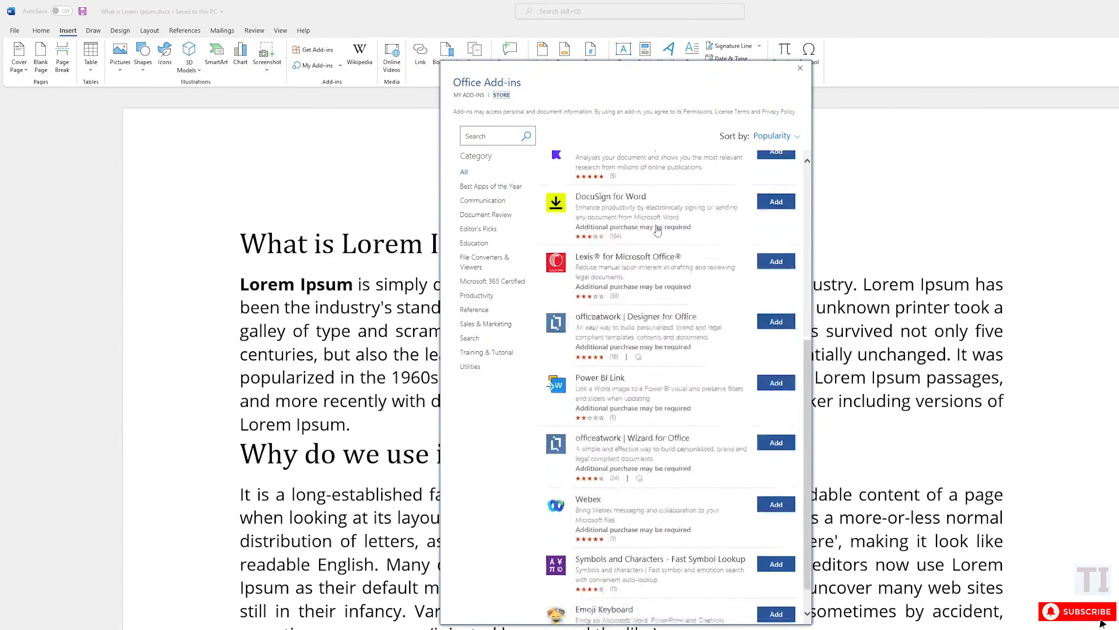
pyautogui.scroll(-8, 657, 229)
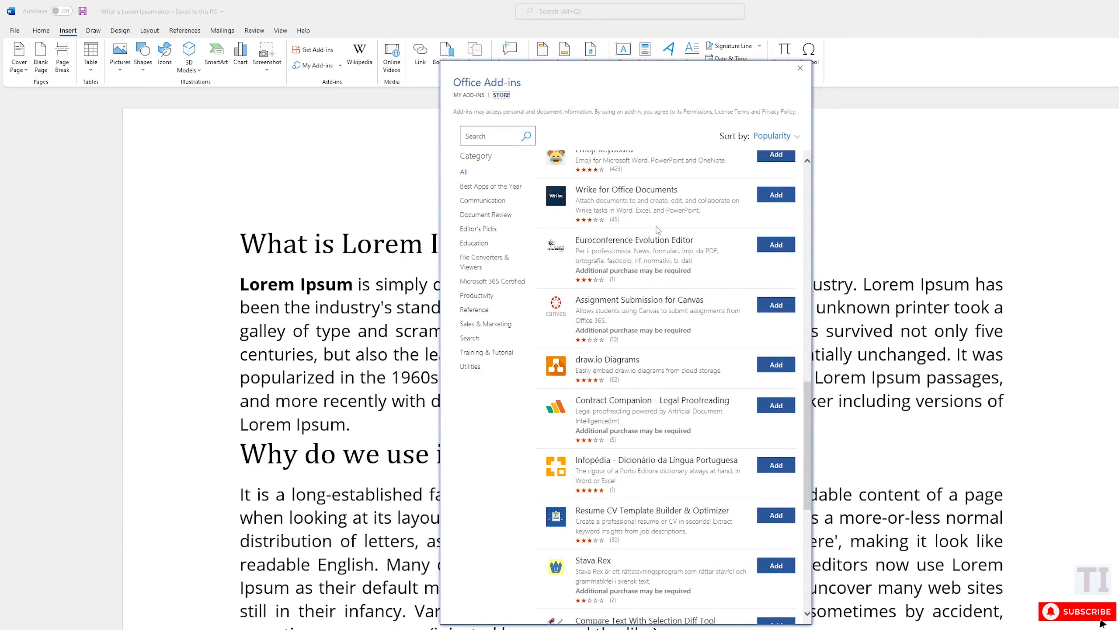
pyautogui.scroll(-5, 657, 230)
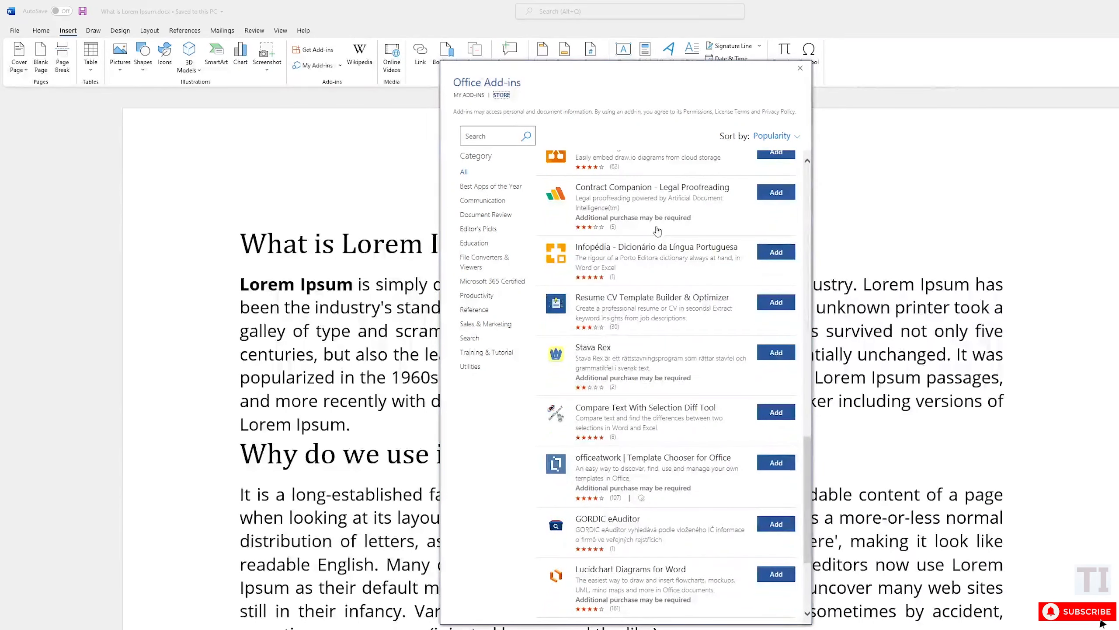
pyautogui.scroll(-3, 658, 230)
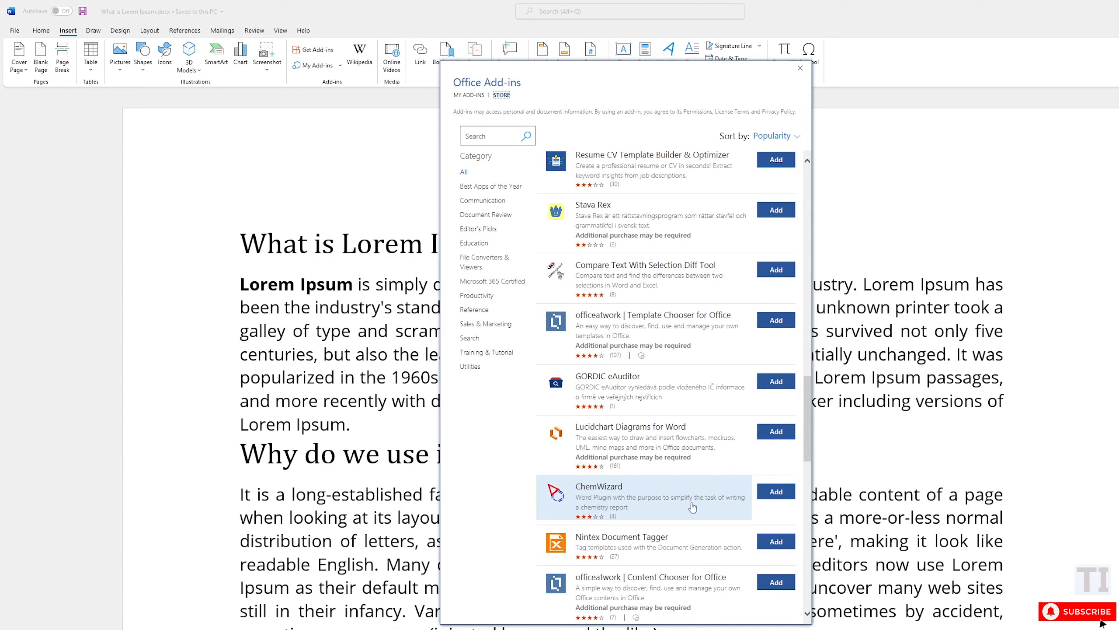
pyautogui.click(776, 492)
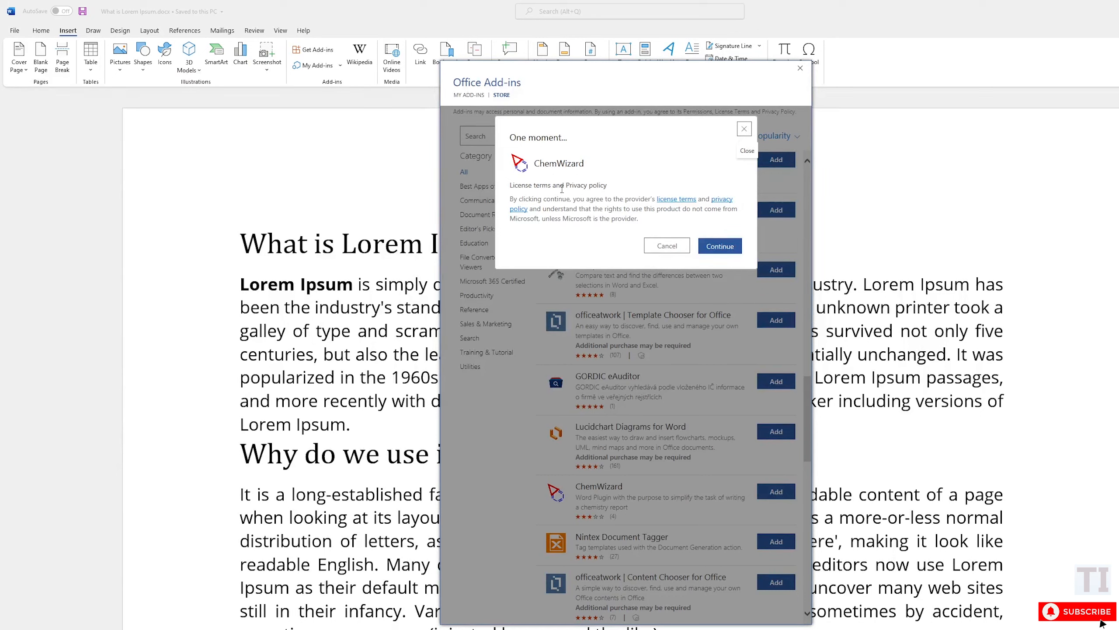
pyautogui.click(722, 251)
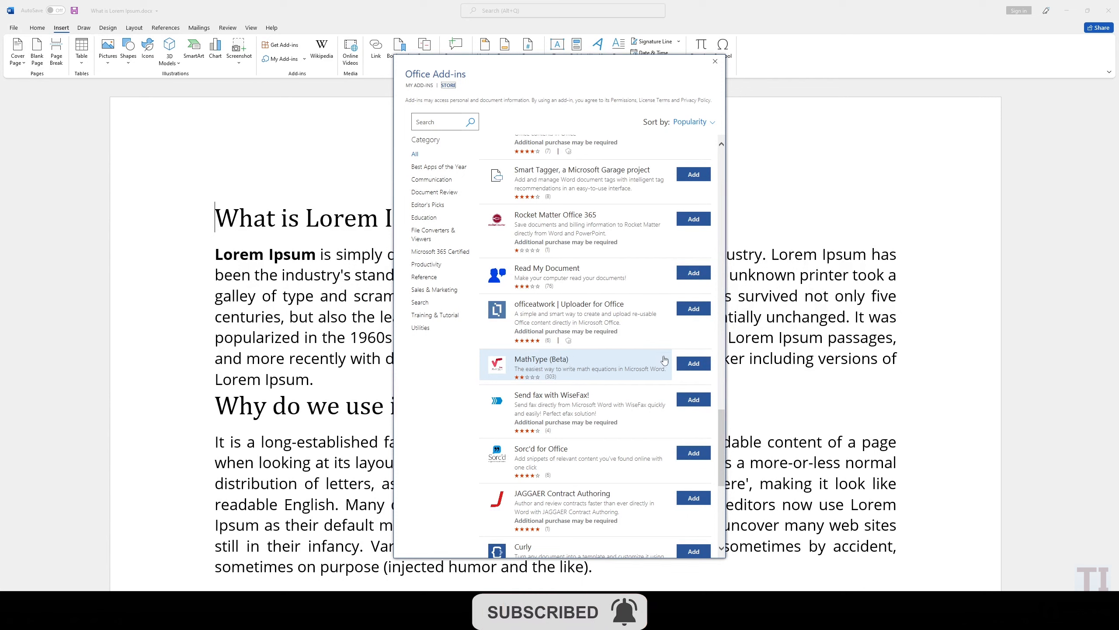
# Add the MathType (Beta) add-in from the store and agree to its terms and conditions
pyautogui.click(695, 363)
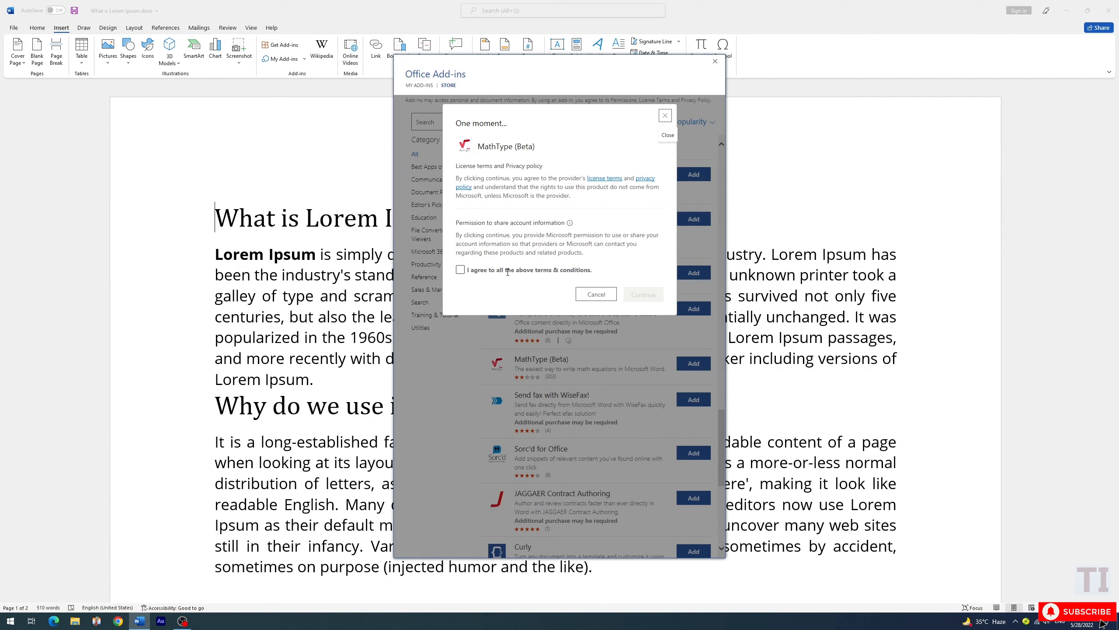
pyautogui.click(468, 271)
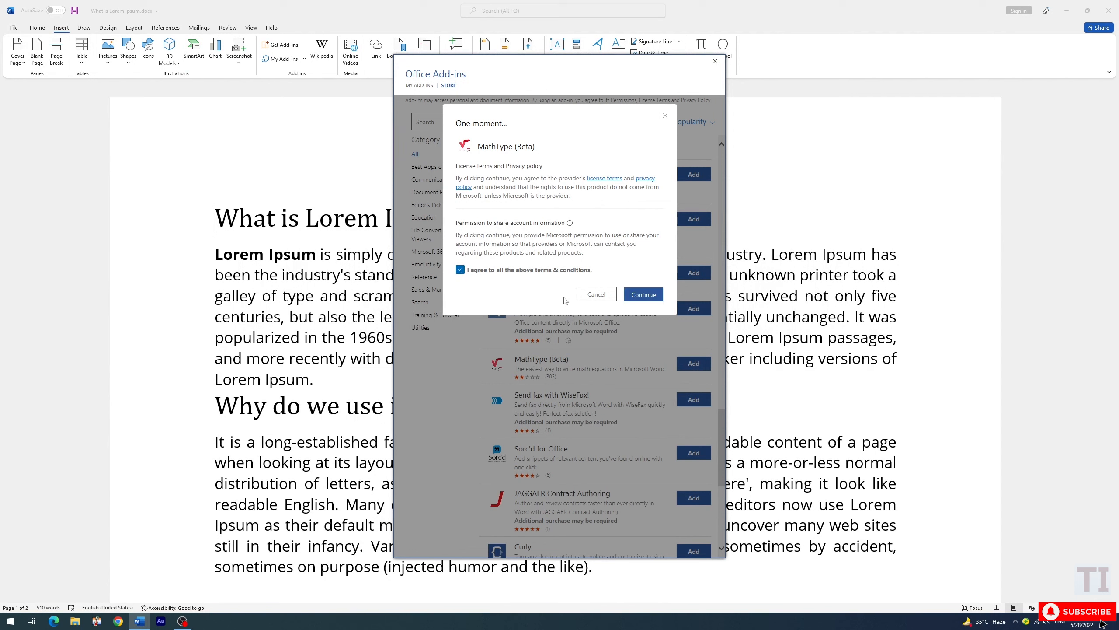
pyautogui.click(636, 298)
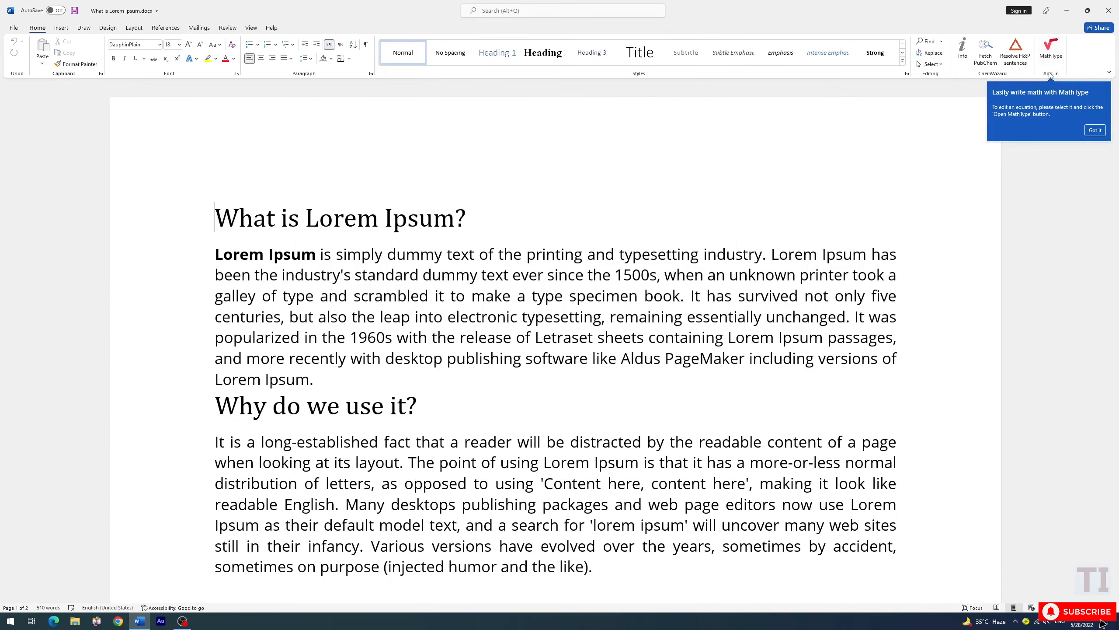
# Place the insertion point below the document's last paragraph and open the MathType equation editor there
pyautogui.scroll(-20, 404, 325)
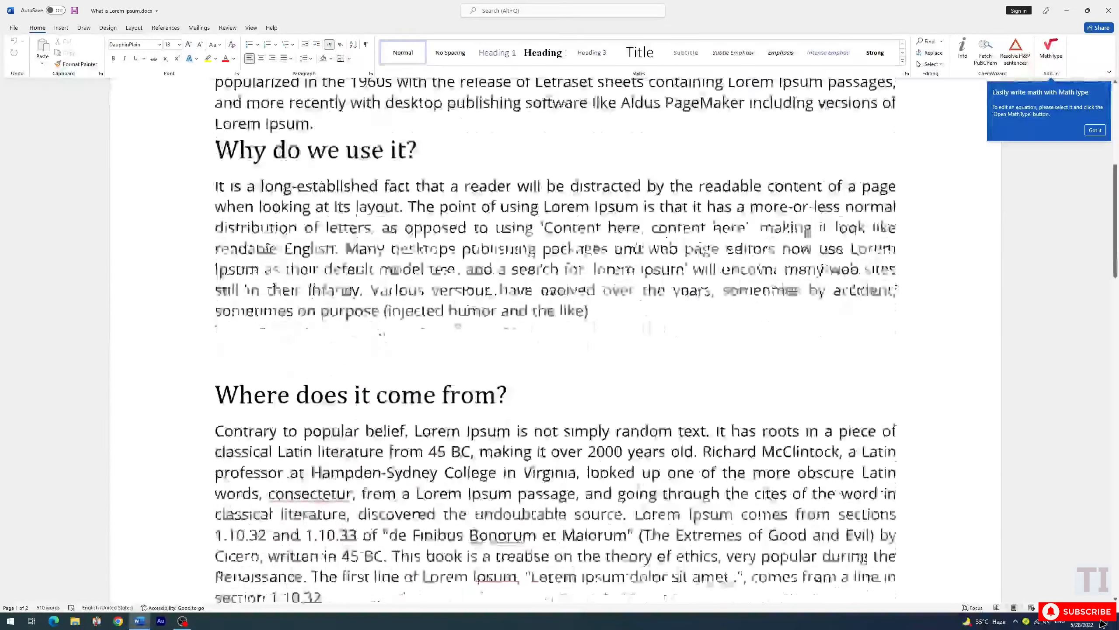
pyautogui.click(404, 325)
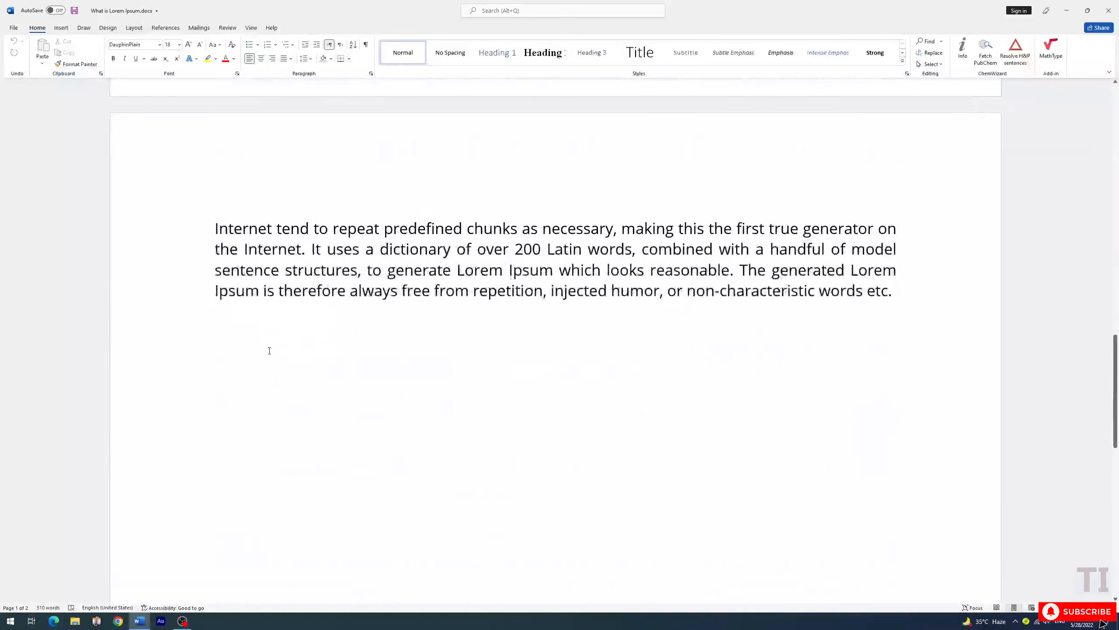
pyautogui.click(1053, 55)
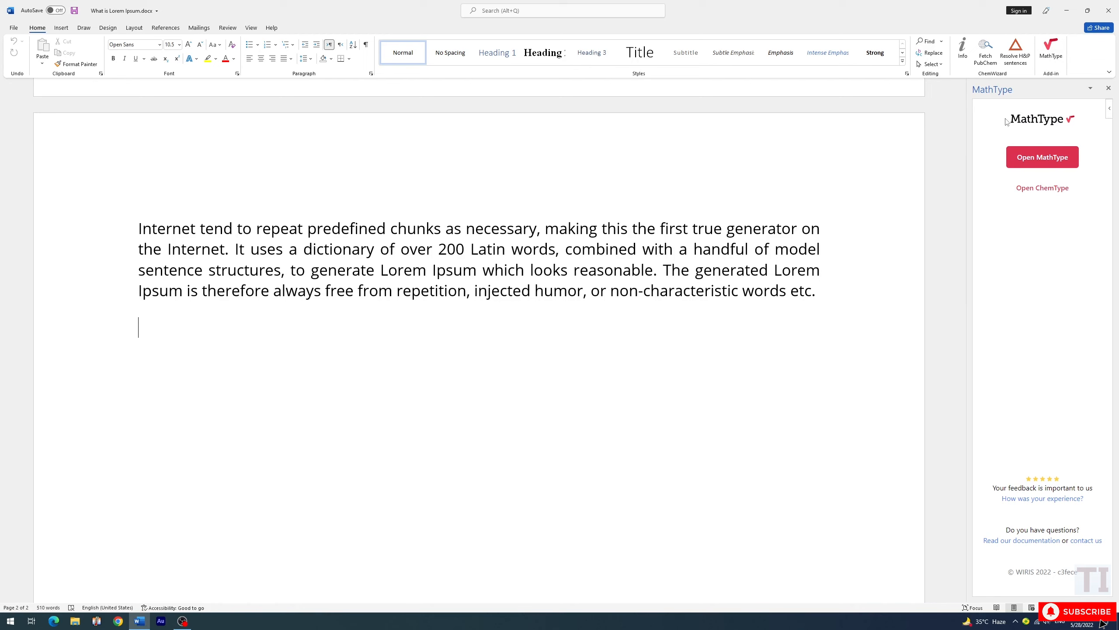
pyautogui.click(1029, 166)
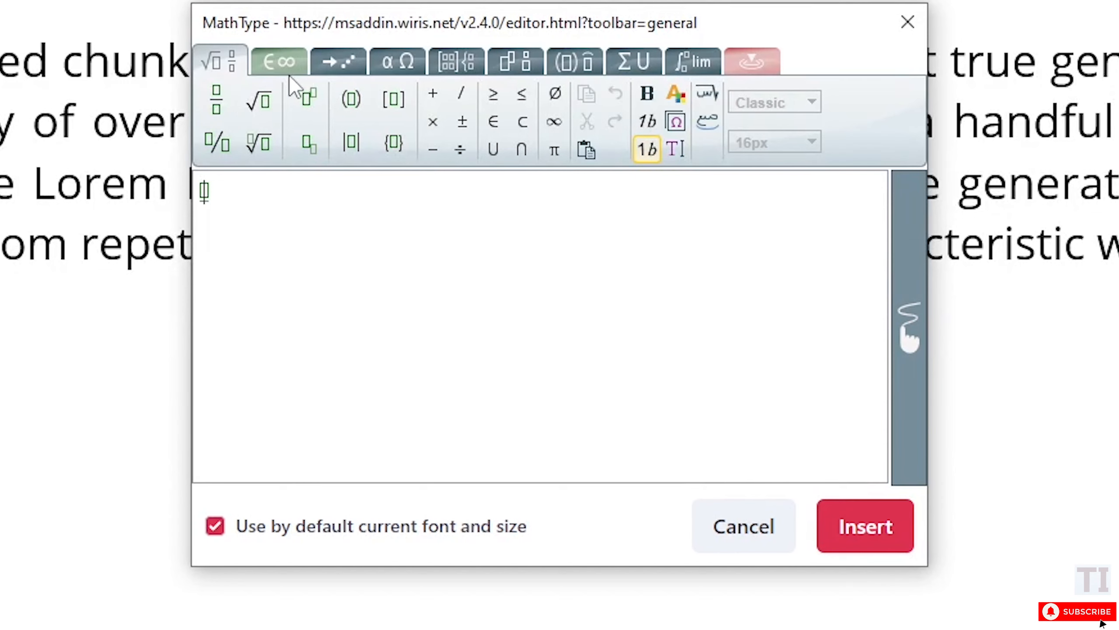
# Examine the equation editor's symbol categories, including arrows, Greek letters, matrices, scripts, brackets, sums and calculus
pyautogui.click(290, 58)
pyautogui.click(340, 64)
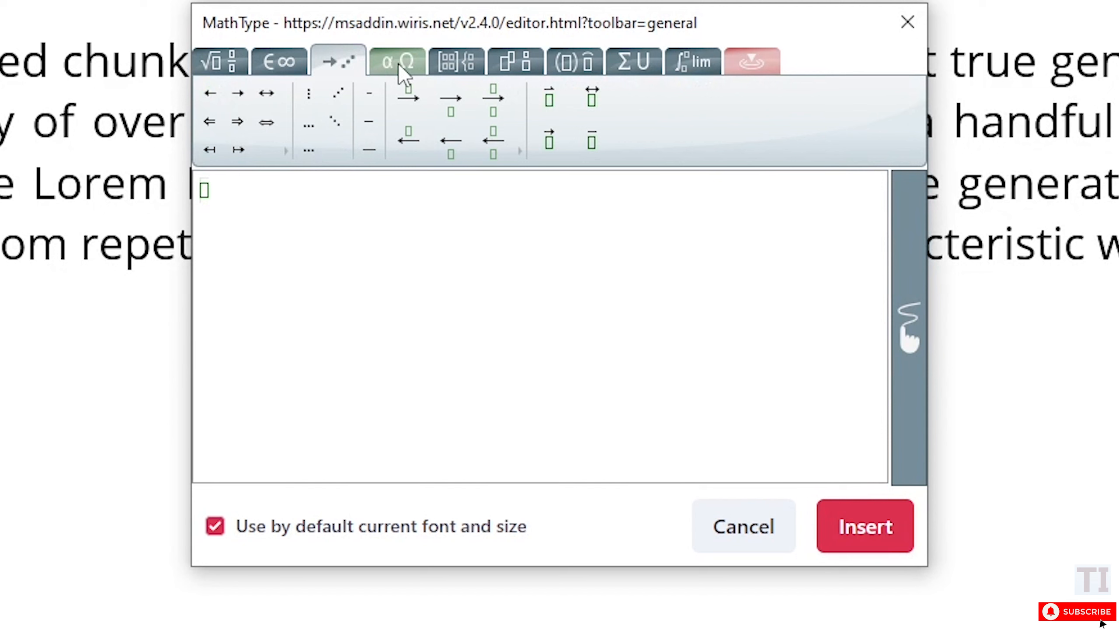
pyautogui.click(399, 62)
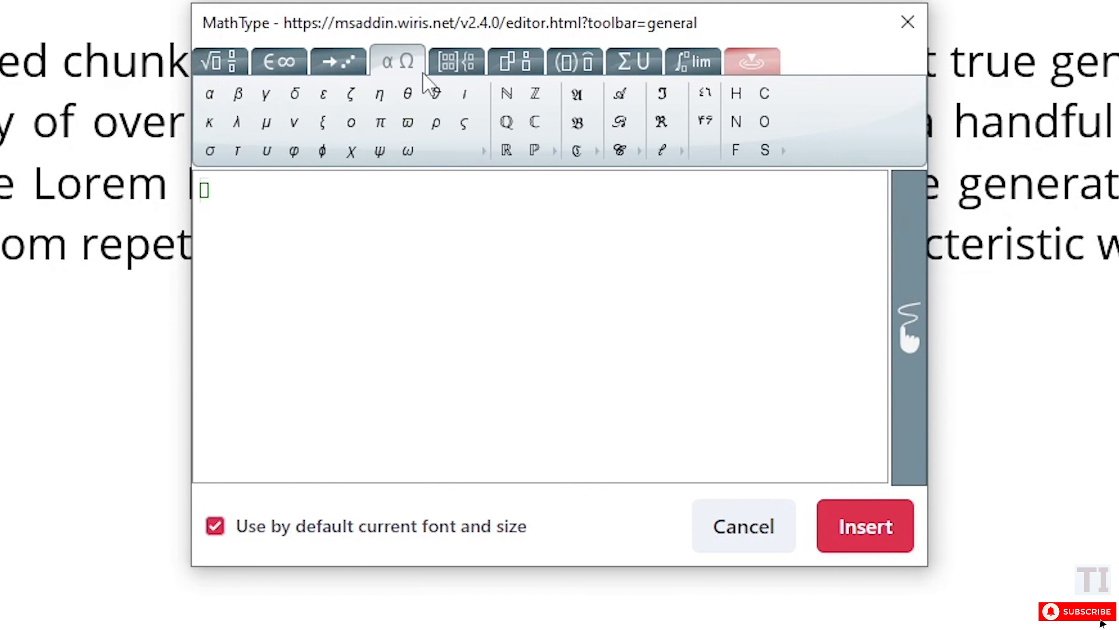
pyautogui.click(446, 69)
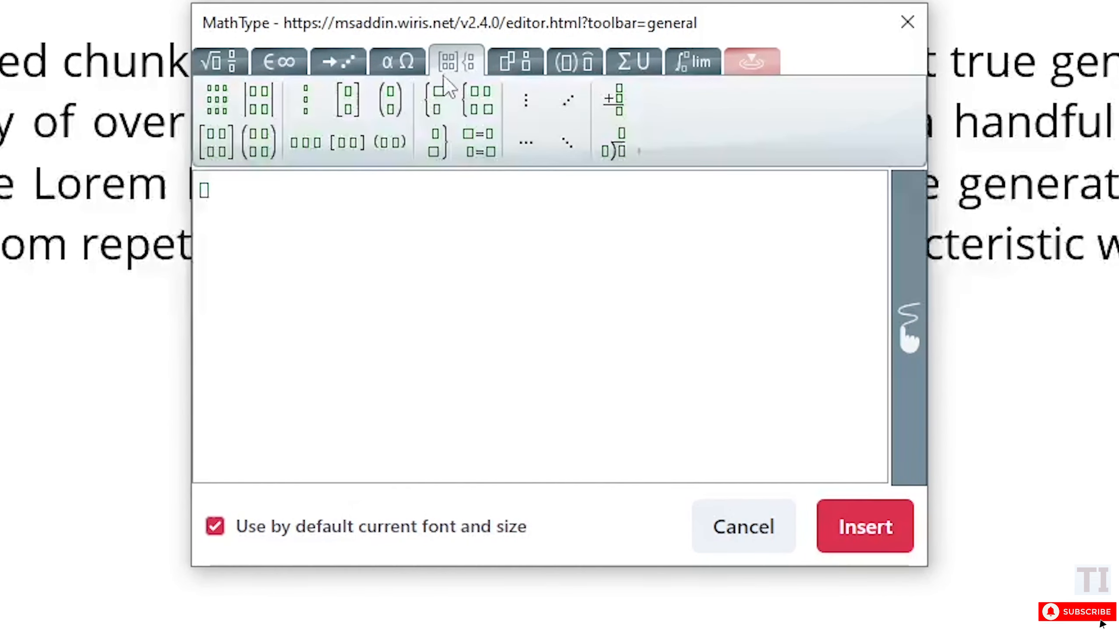
pyautogui.click(515, 66)
pyautogui.click(559, 66)
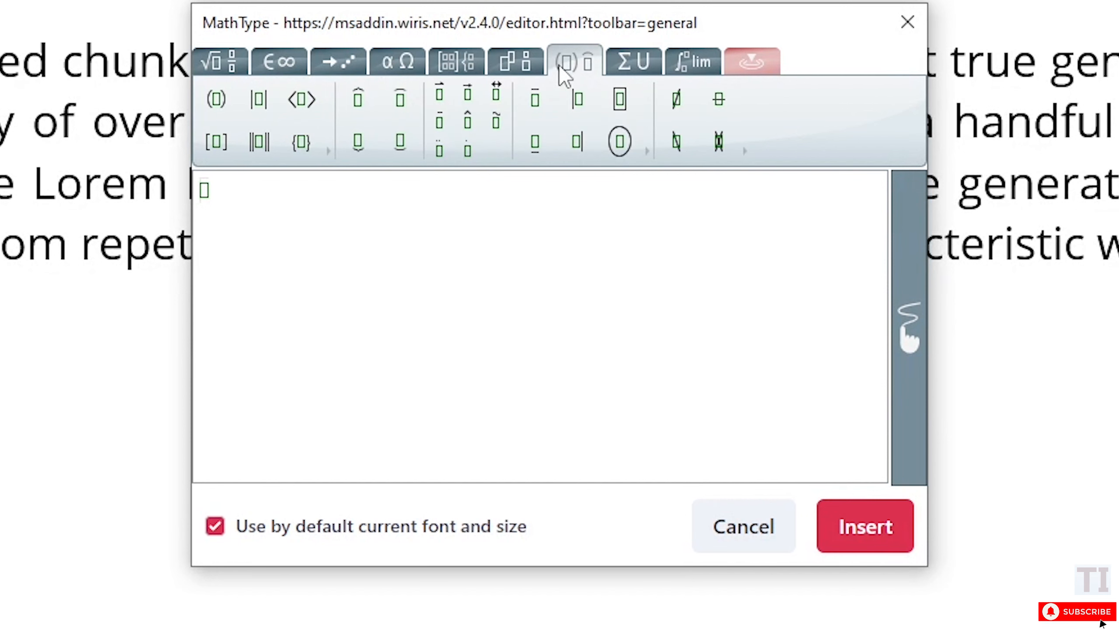
pyautogui.click(630, 66)
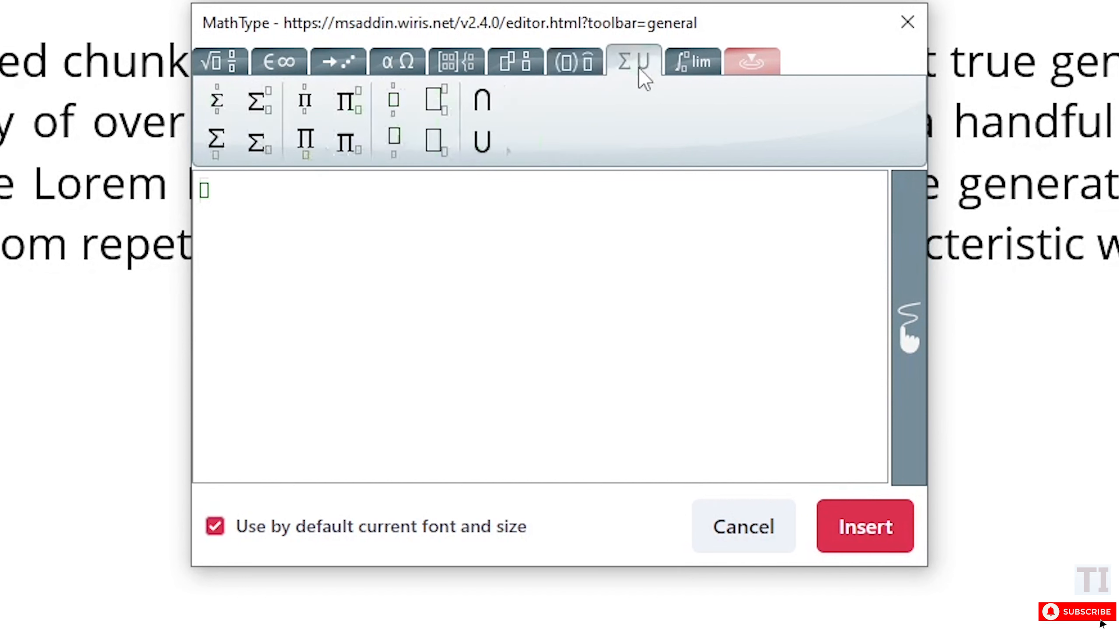
pyautogui.click(672, 74)
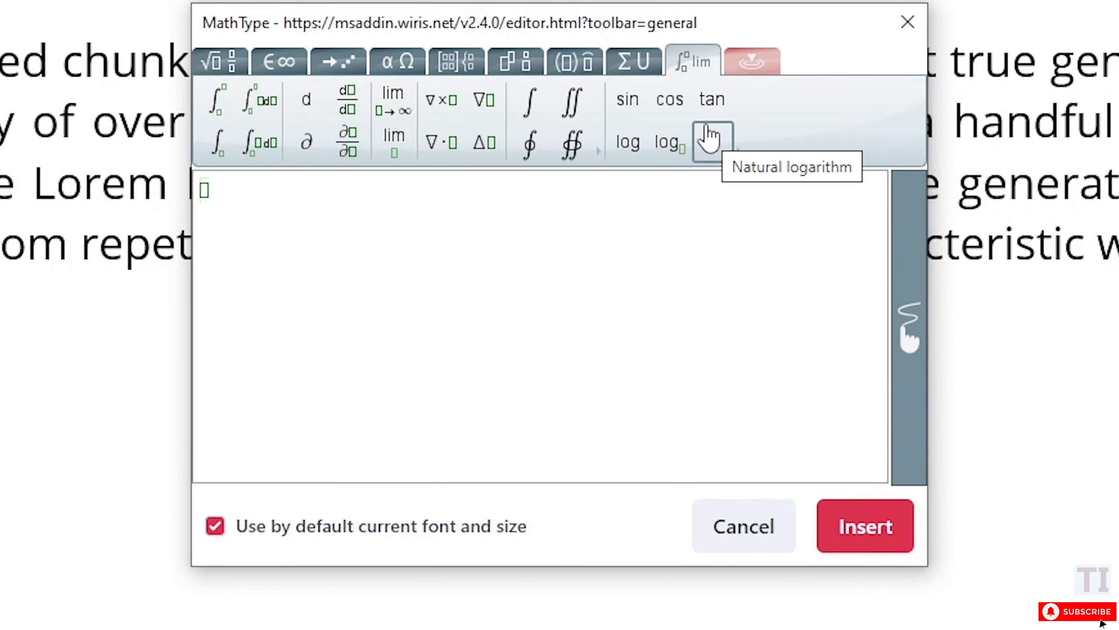
pyautogui.click(219, 66)
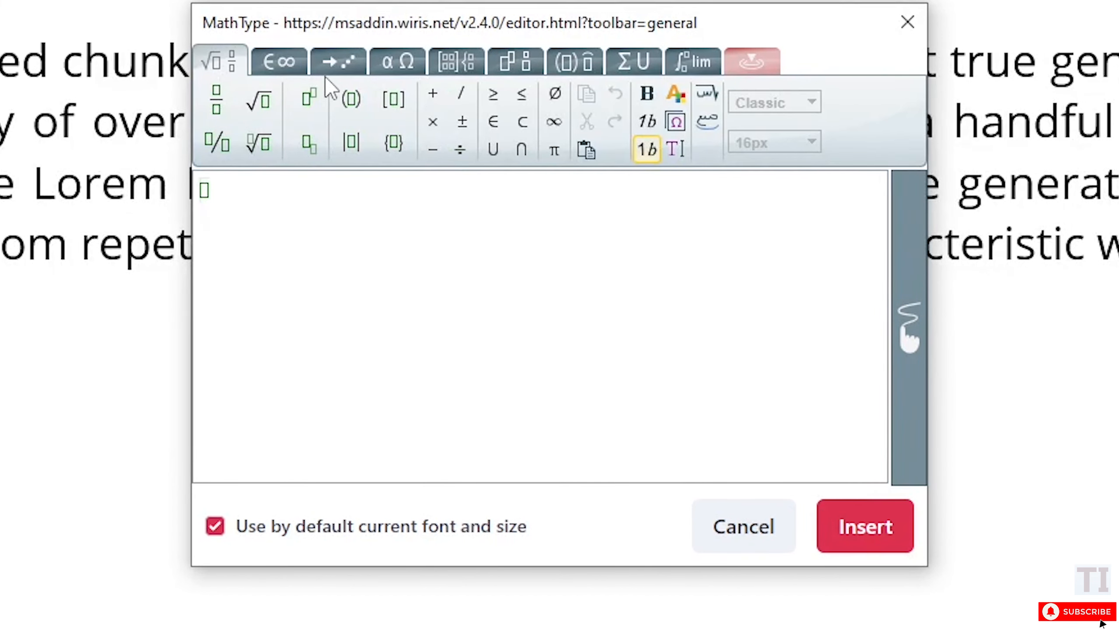
pyautogui.click(408, 58)
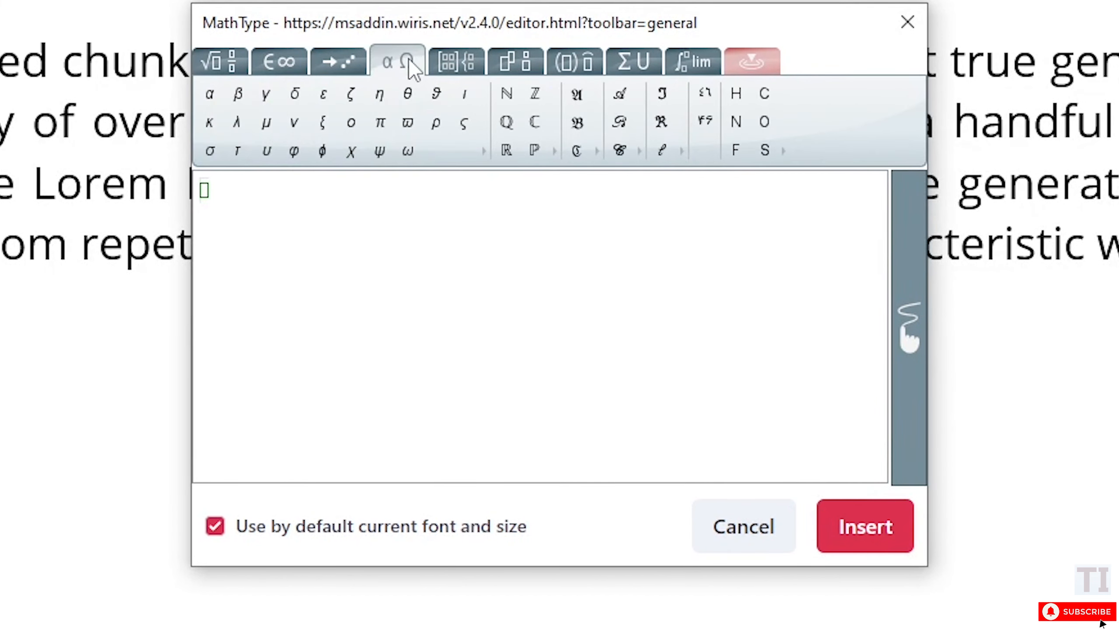
# Insert an empty square-bracket matrix with 4 rows and 4 columns into the equation
pyautogui.click(460, 65)
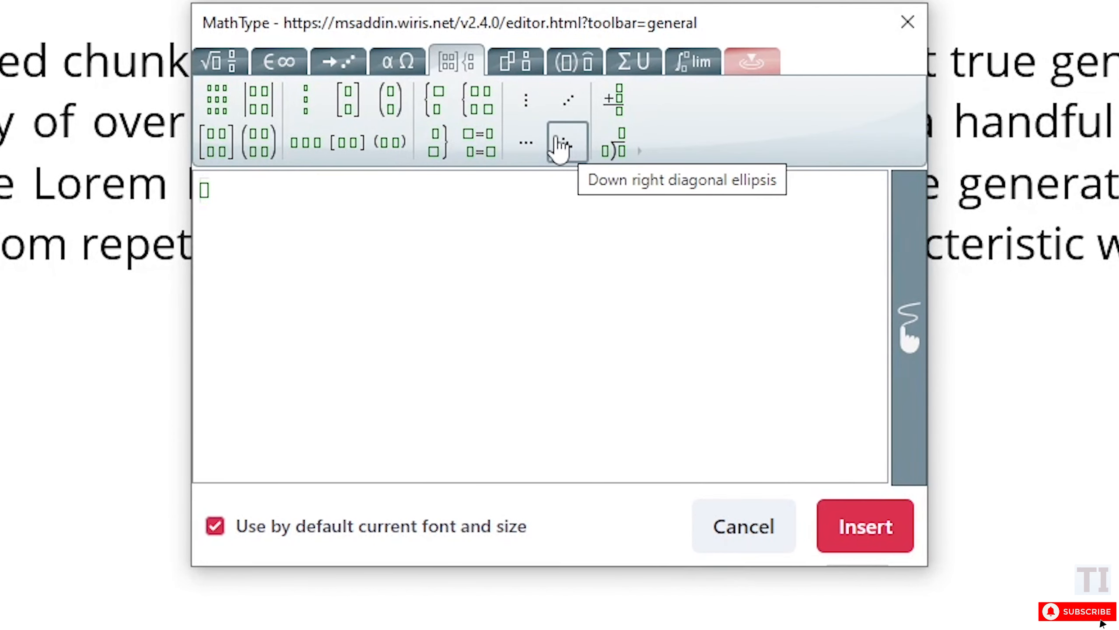
pyautogui.click(216, 145)
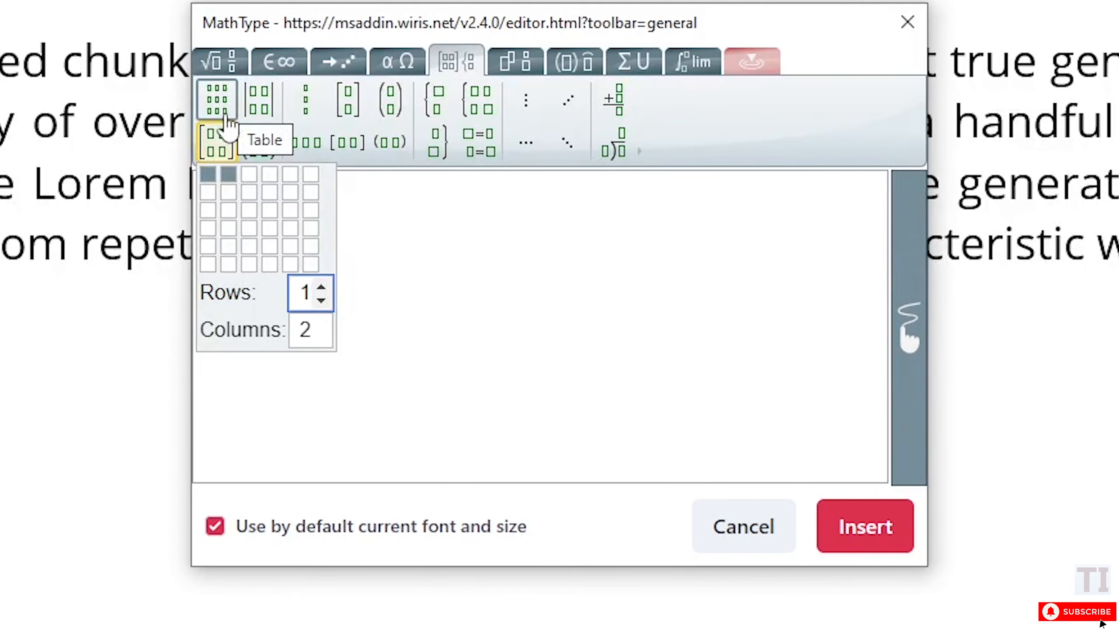
pyautogui.click(276, 228)
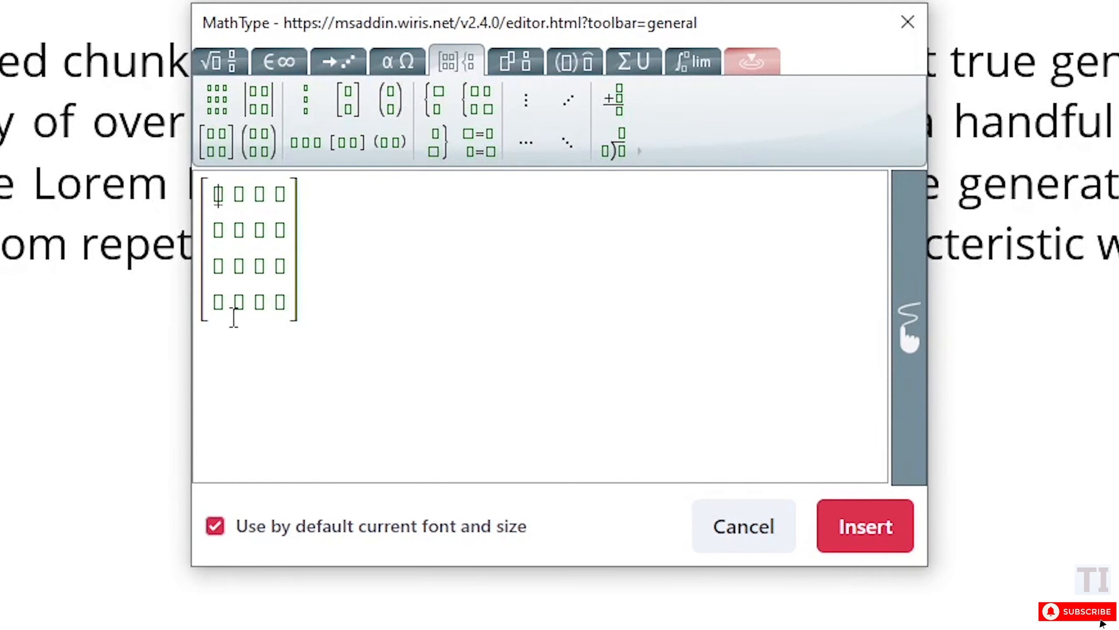
# Enter 2 and 4 in the first two cells of the matrix's first row
pyautogui.write('2')
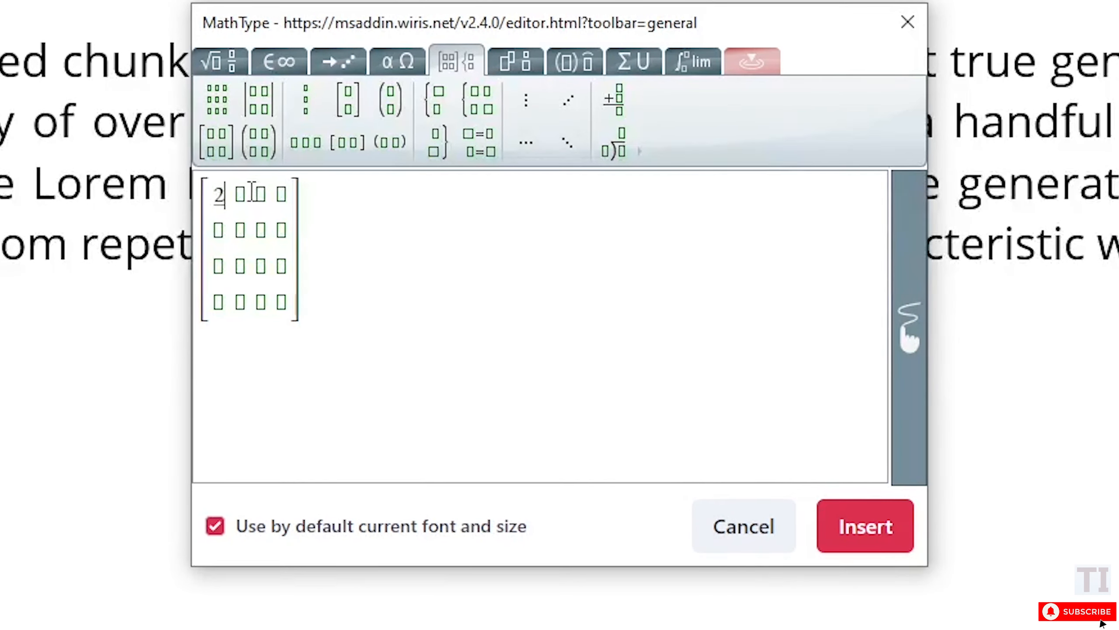
pyautogui.click(240, 194)
pyautogui.write('4')
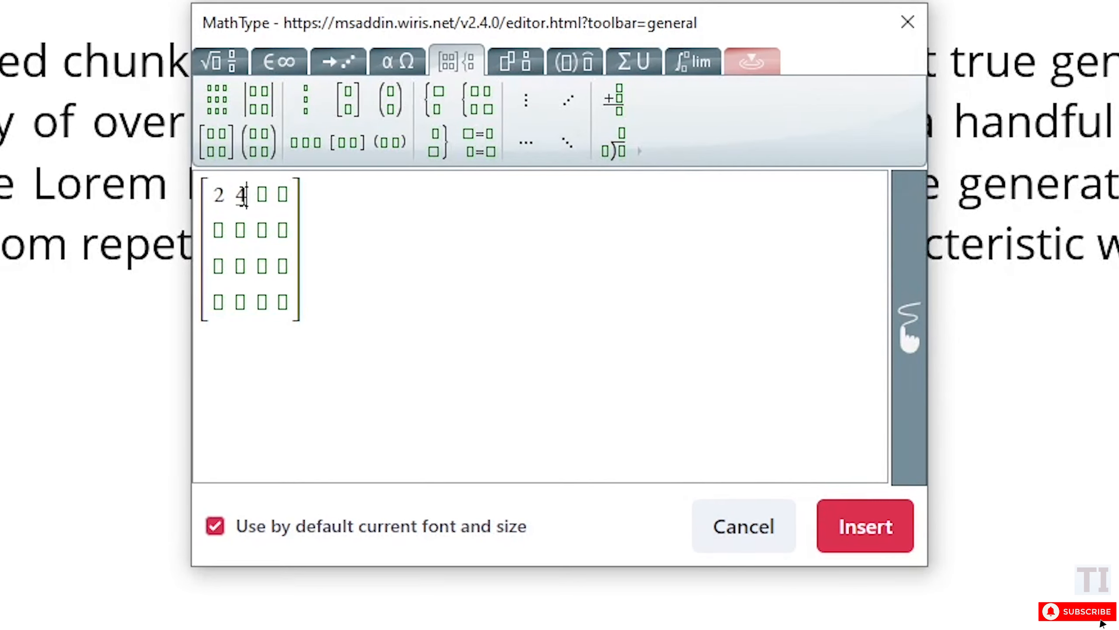
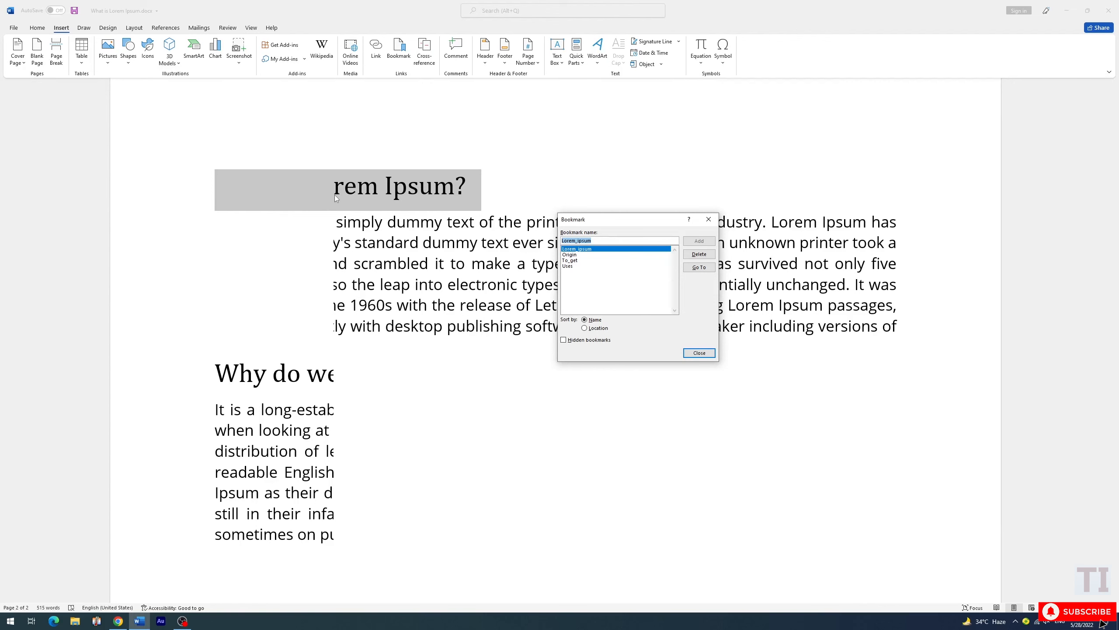
# Close the Bookmark dialog, switch to Chrome, and open Wikipedia's Computer article by searching for wikipedia and computer
pyautogui.click(708, 355)
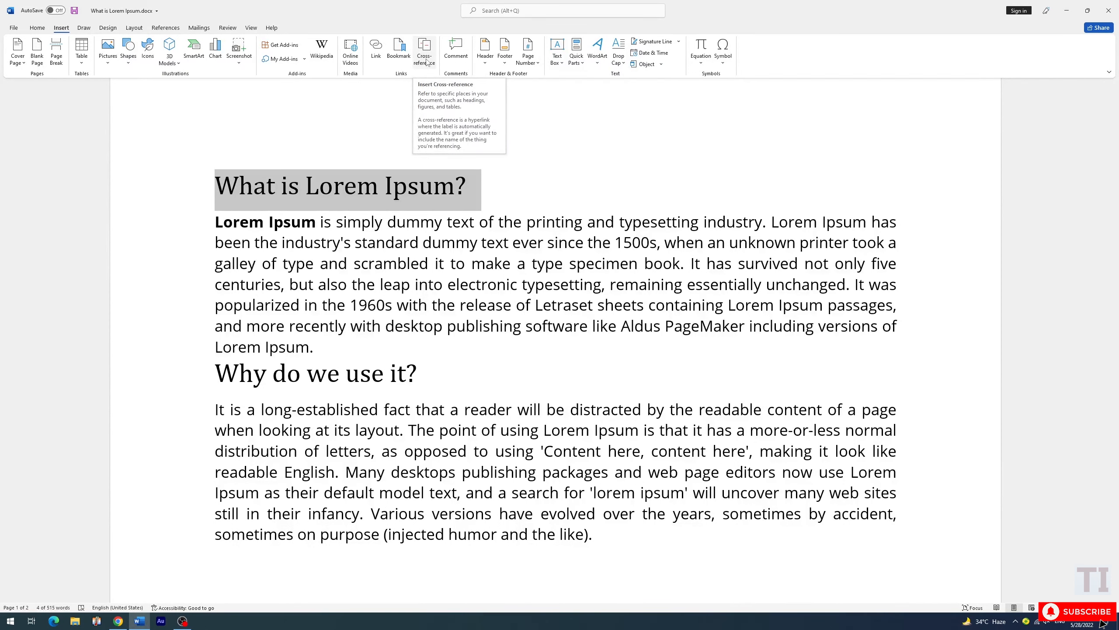
pyautogui.click(118, 621)
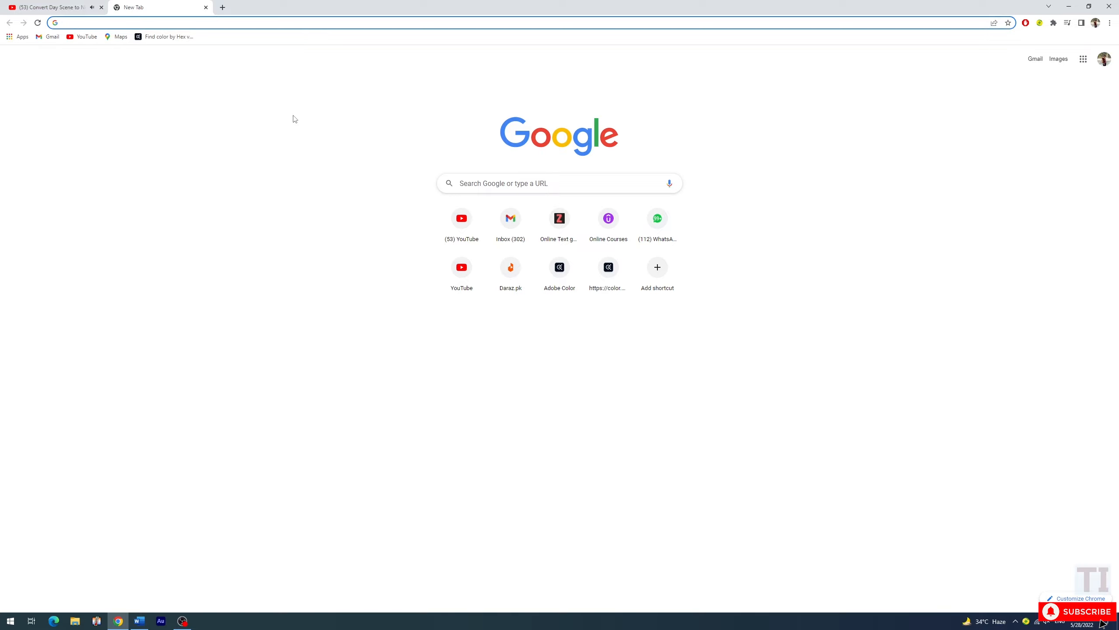
pyautogui.write('wikipedi')
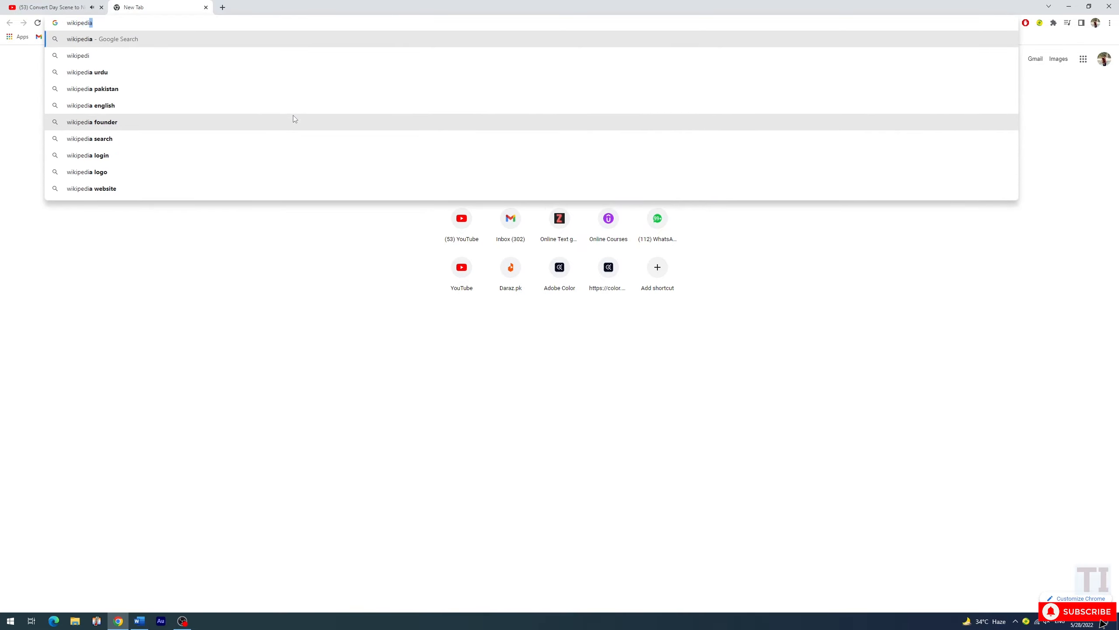
pyautogui.press('Return')
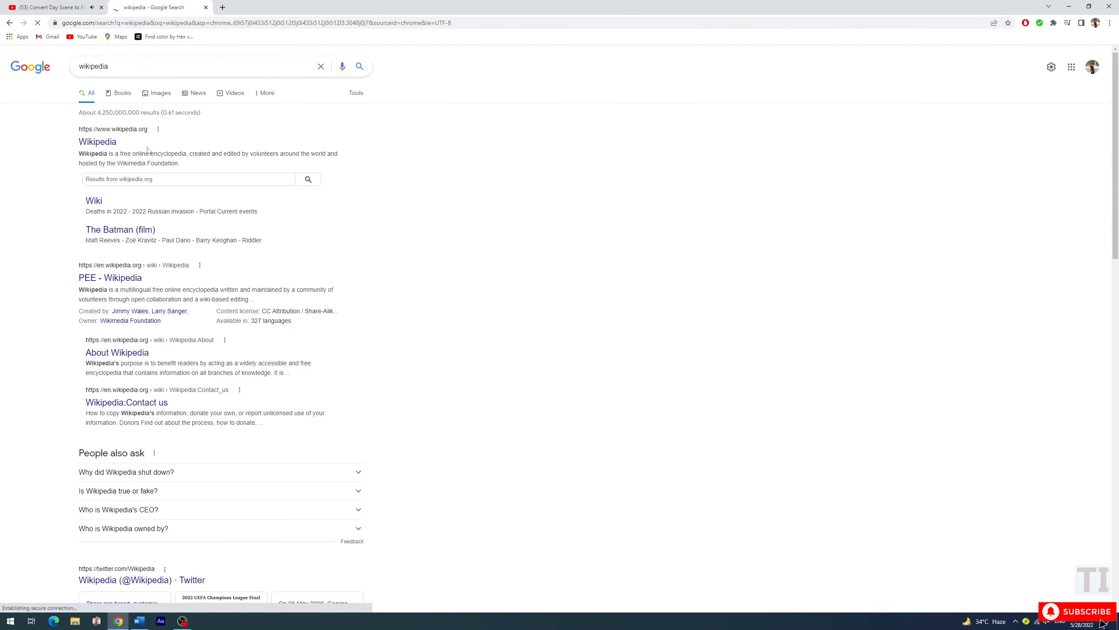
pyautogui.click(98, 143)
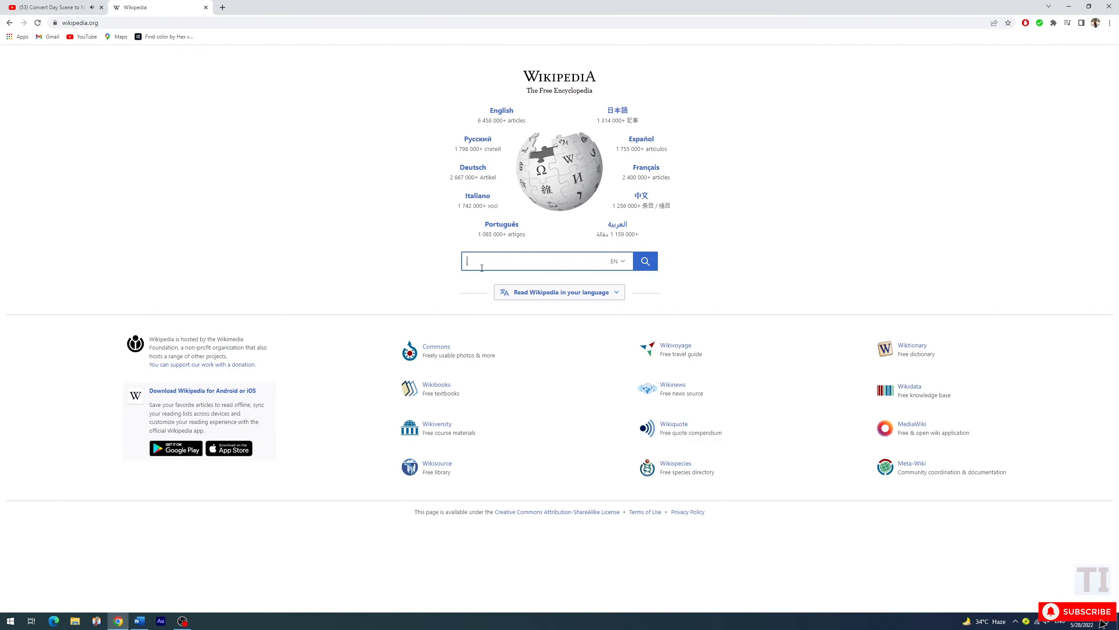
pyautogui.write('com')
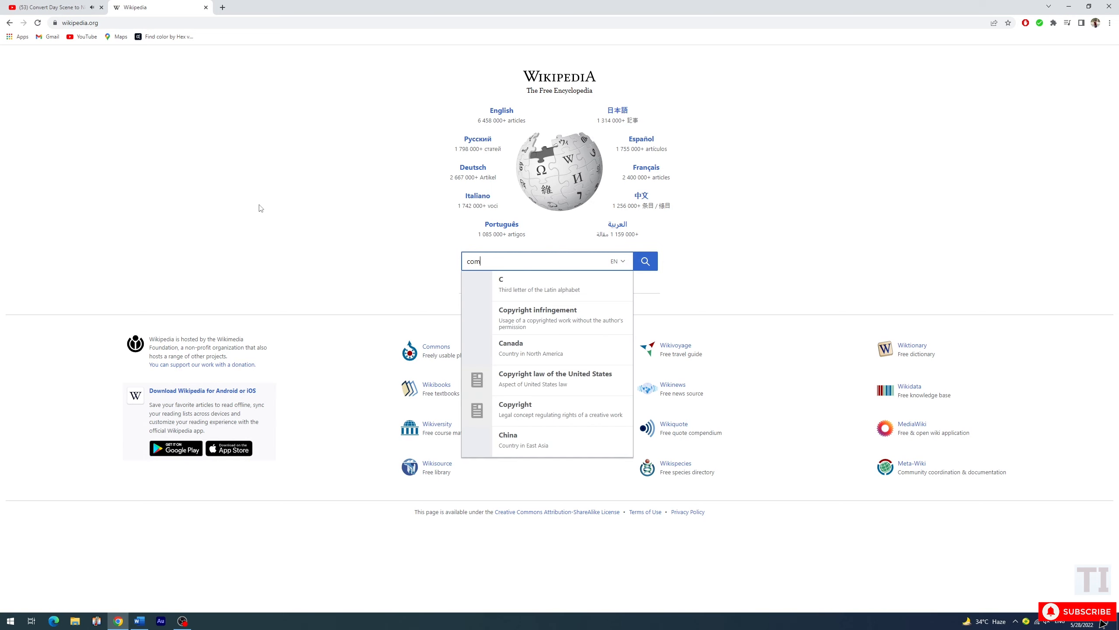
pyautogui.write('puter')
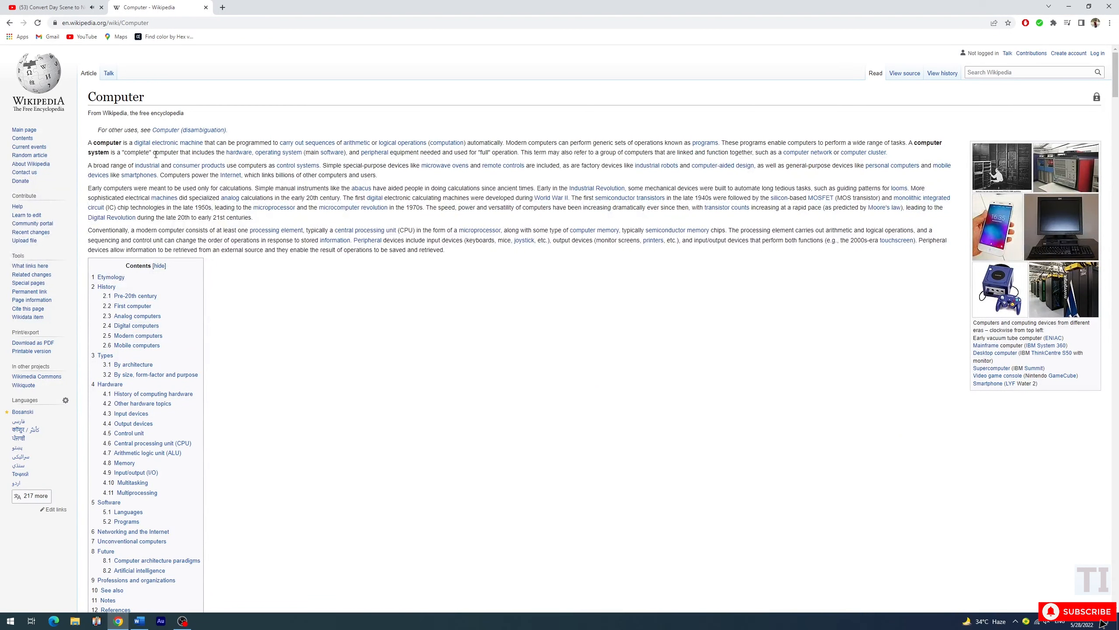
# Follow the in-text links from the Computer article to Digital electronics and on to the Electronics article
pyautogui.moveTo(141, 147)
pyautogui.moveTo(154, 146)
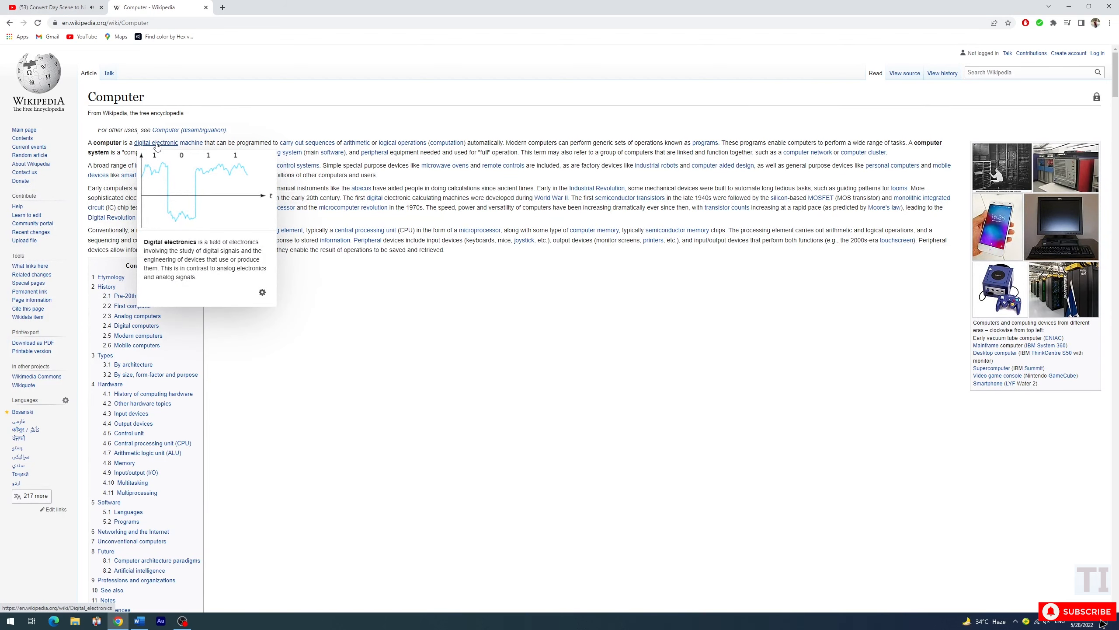
pyautogui.click(156, 143)
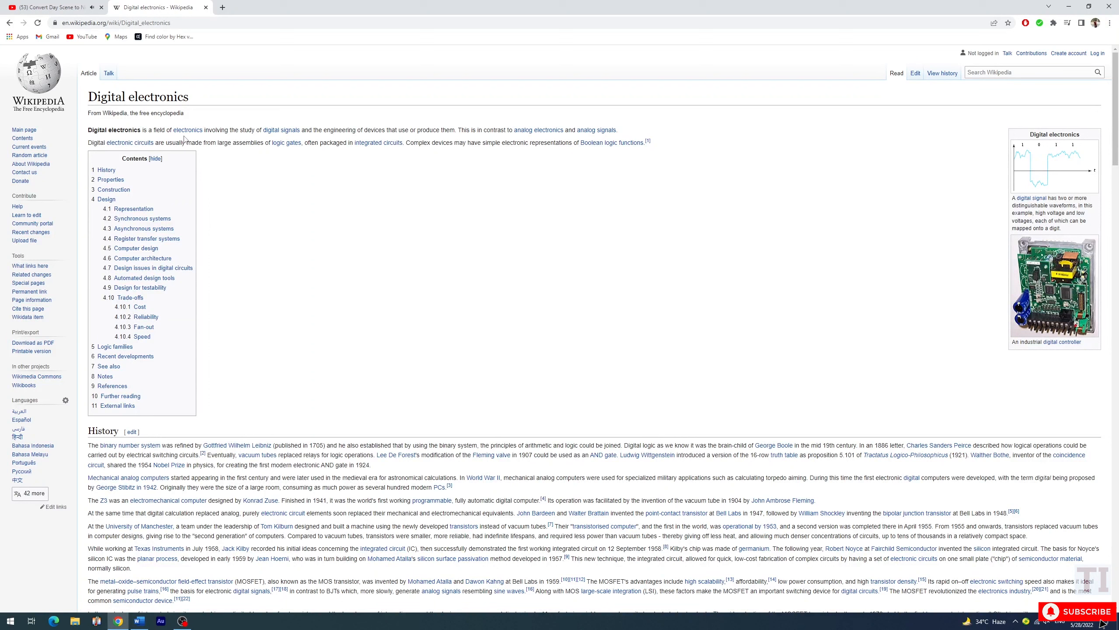
pyautogui.moveTo(187, 133)
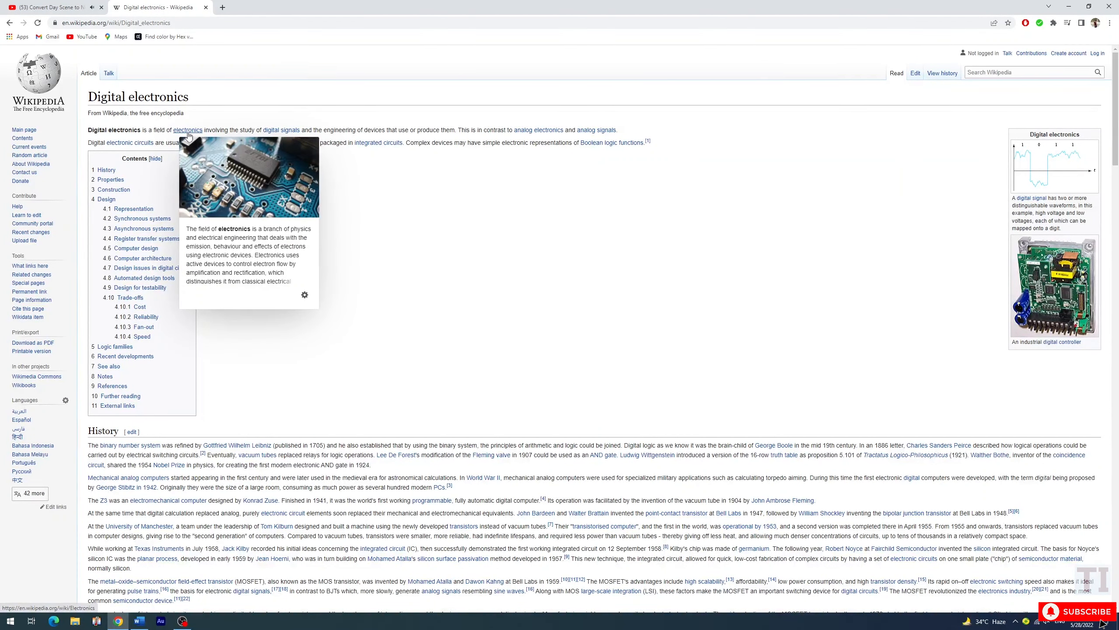
pyautogui.click(190, 133)
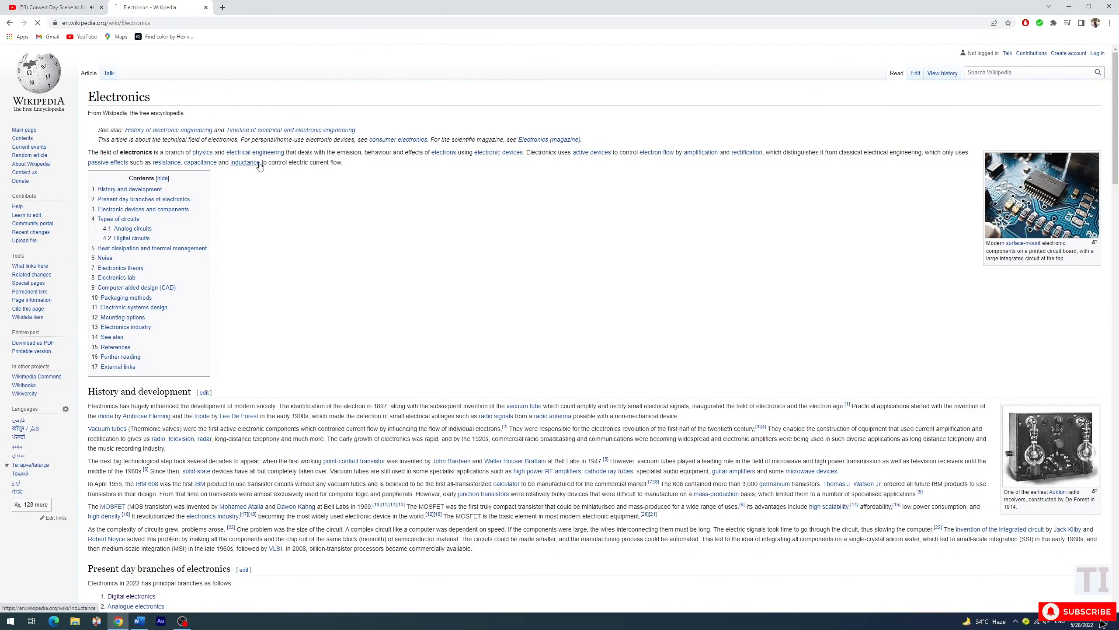
pyautogui.moveTo(260, 166)
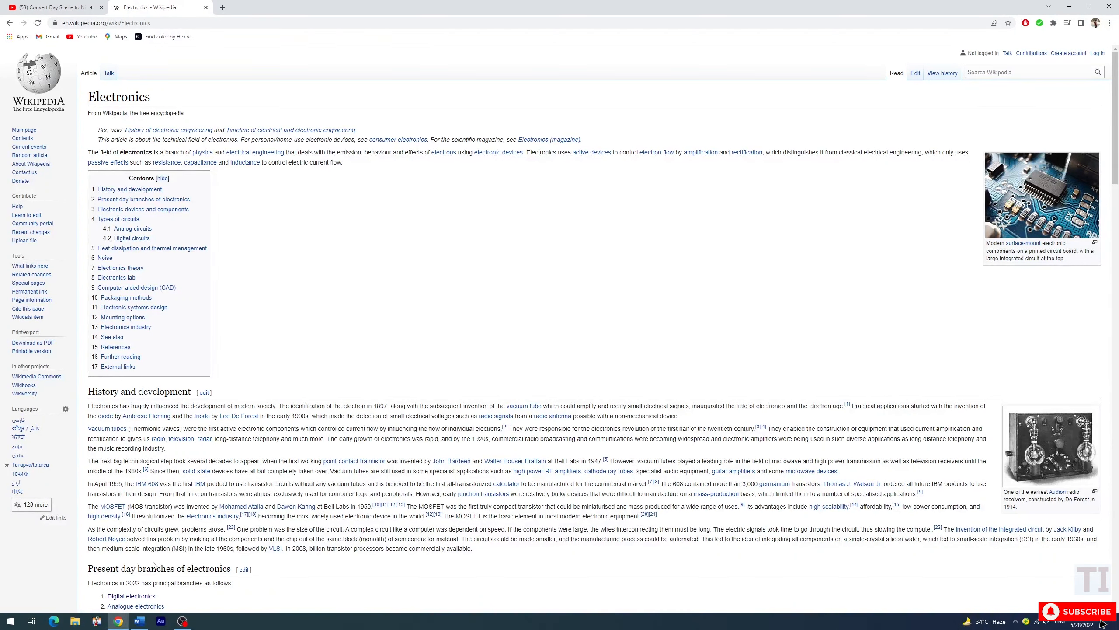
# Back in Word, insert a hyperlinked cross-reference to the Lorem_ipsum bookmark's text below the pptx link at the document's end
pyautogui.click(139, 621)
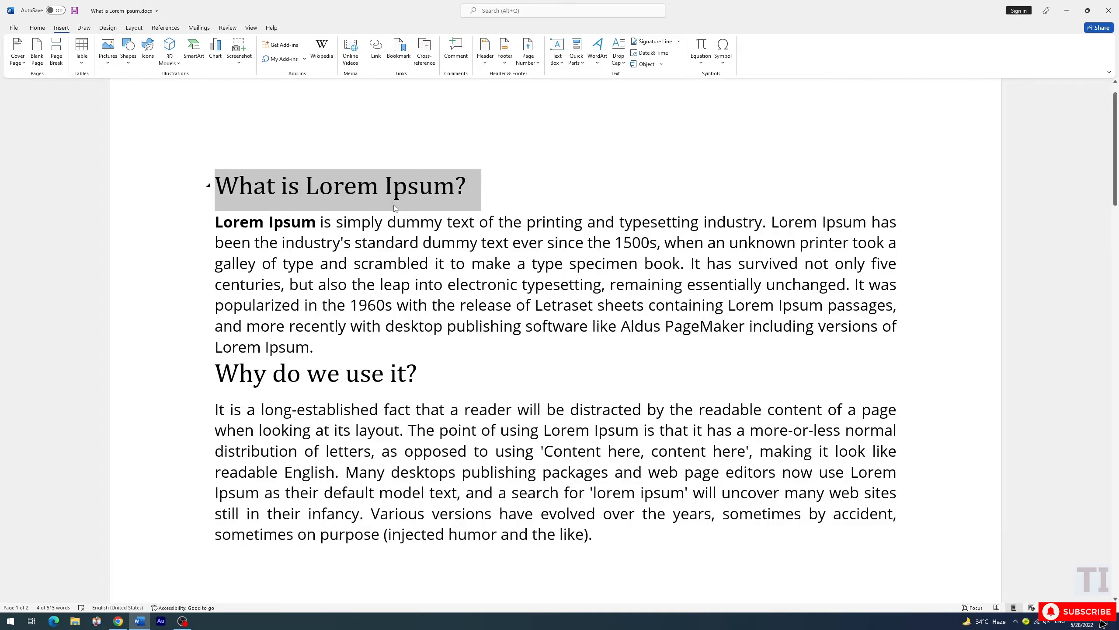
pyautogui.scroll(-20, 396, 209)
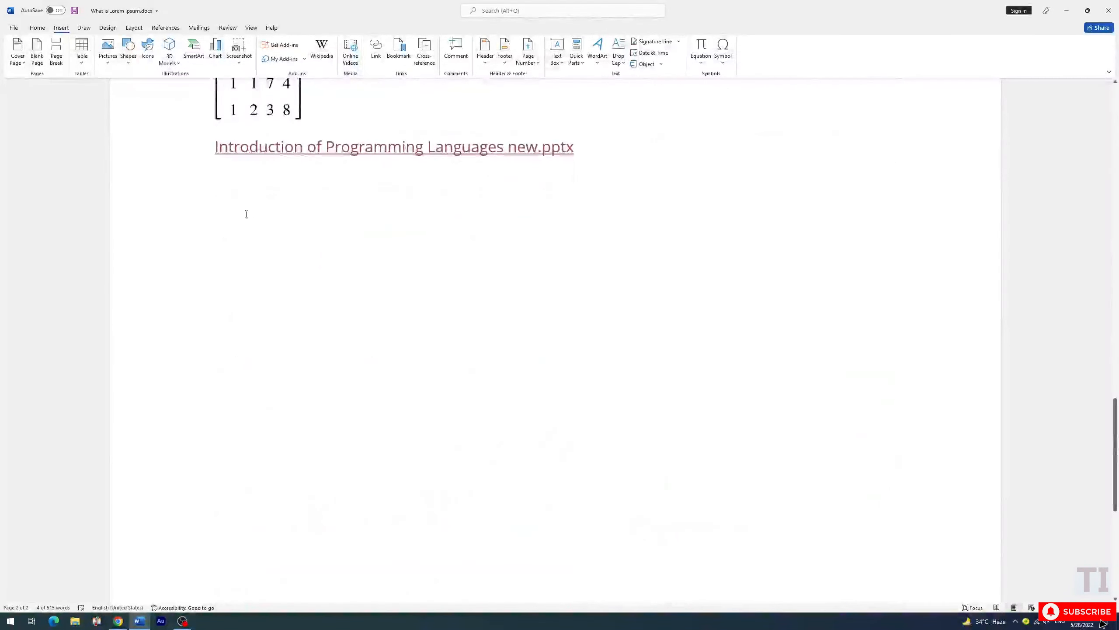
pyautogui.click(245, 212)
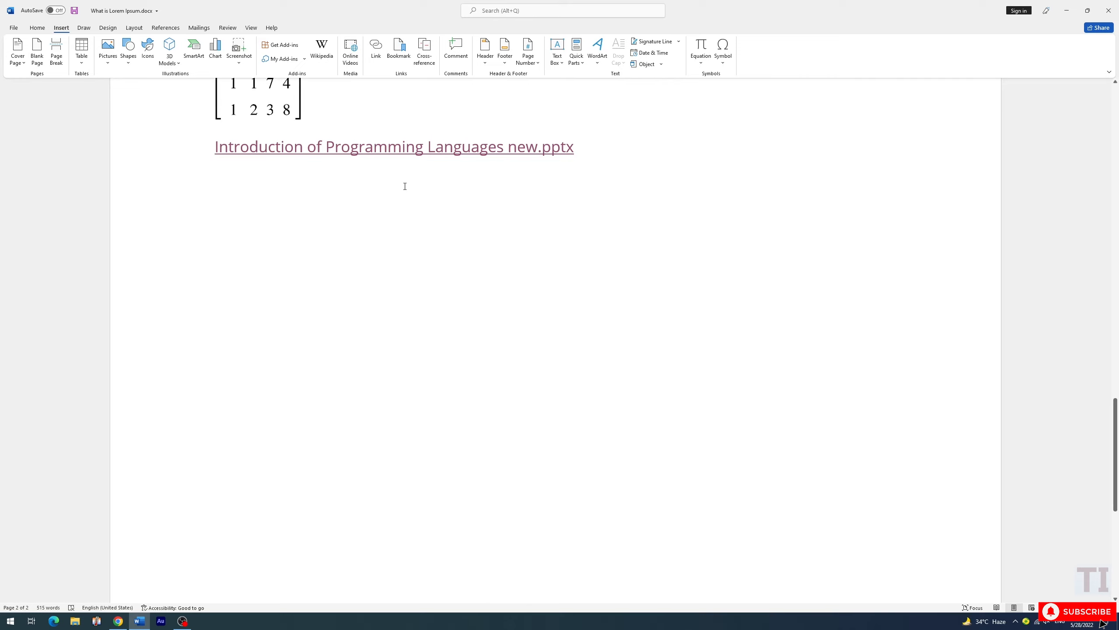
pyautogui.click(424, 52)
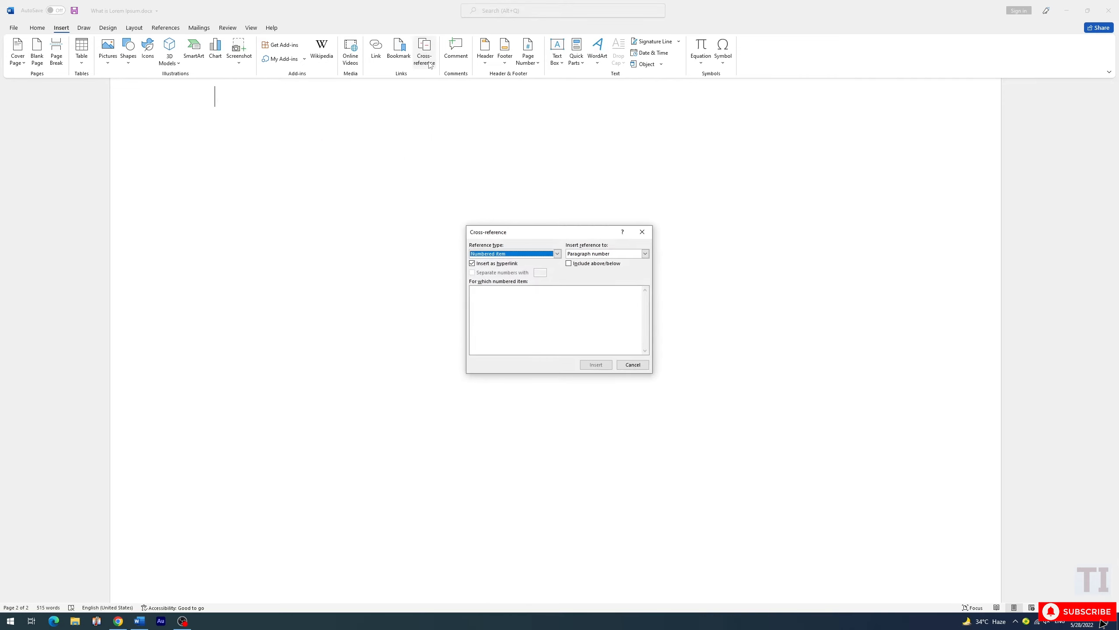
pyautogui.click(557, 254)
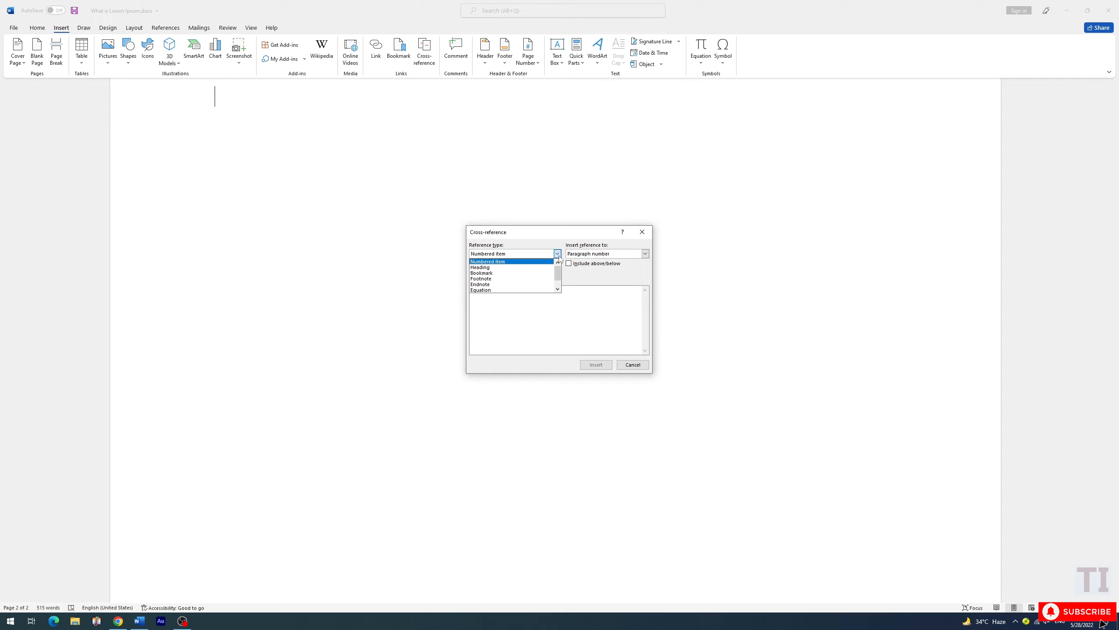
pyautogui.click(485, 274)
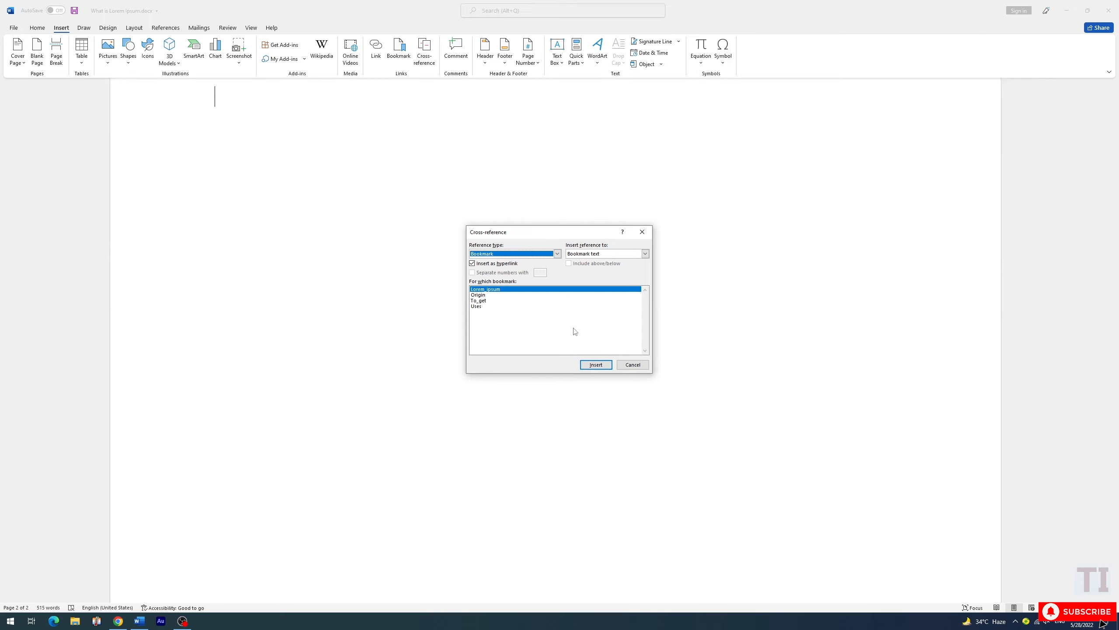
pyautogui.click(595, 365)
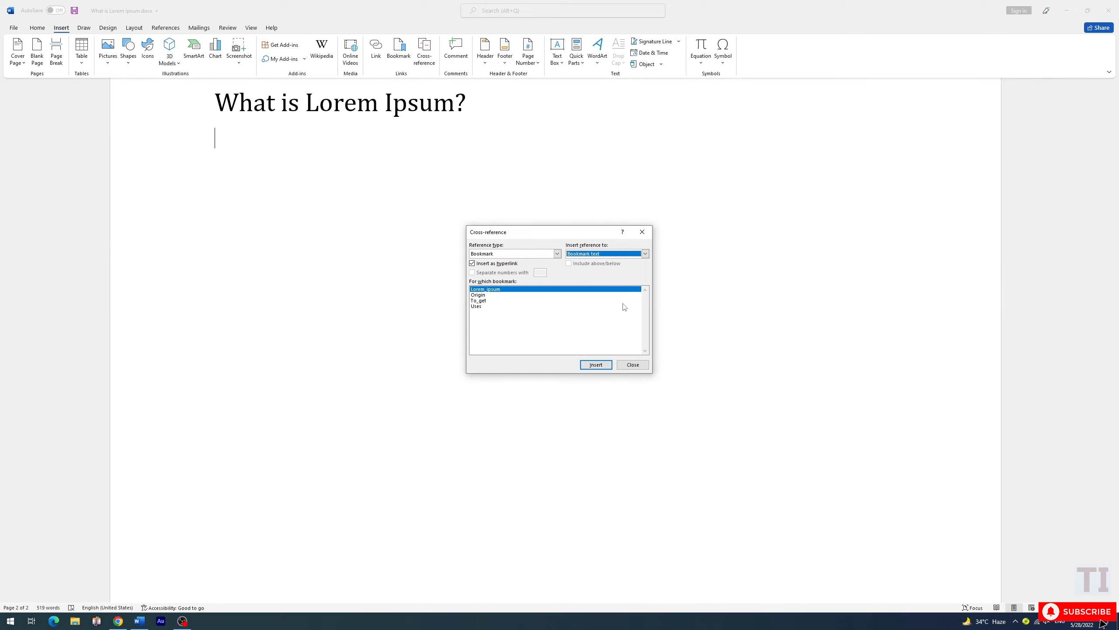
pyautogui.click(632, 364)
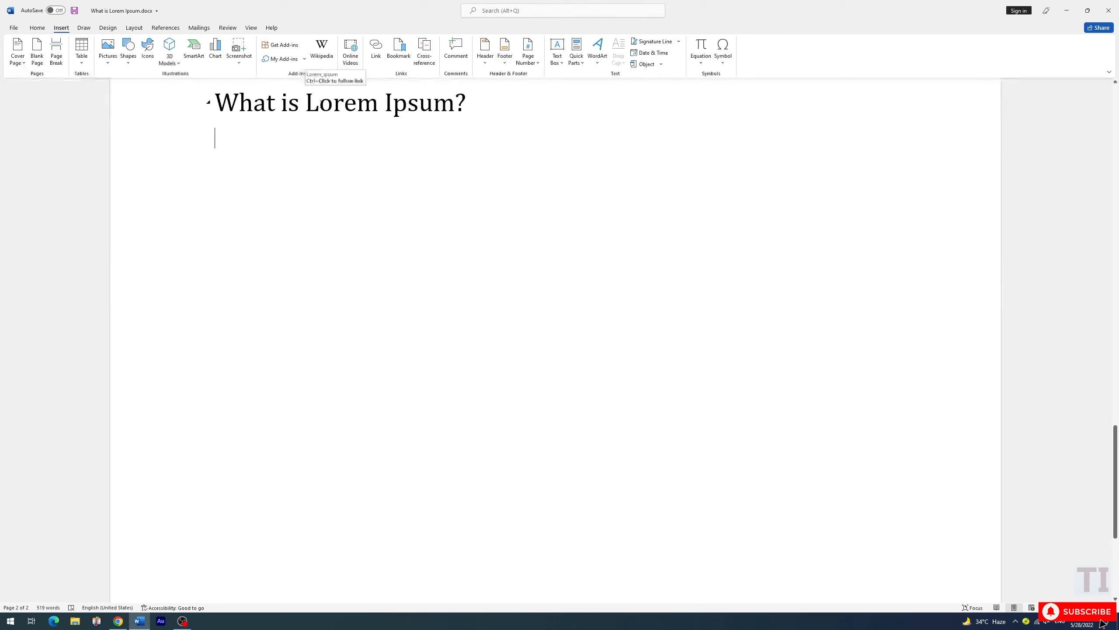
# Follow the inserted "What is Lorem Ipsum?" cross-reference to its heading at the start of the document
pyautogui.scroll(4, 321, 118)
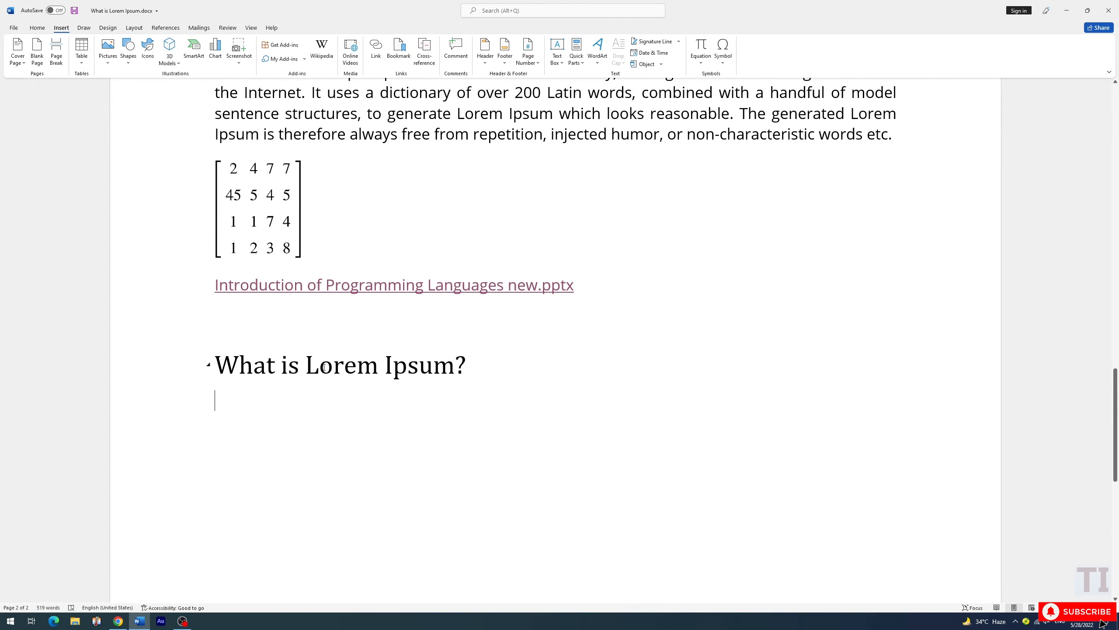
pyautogui.scroll(20, 398, 355)
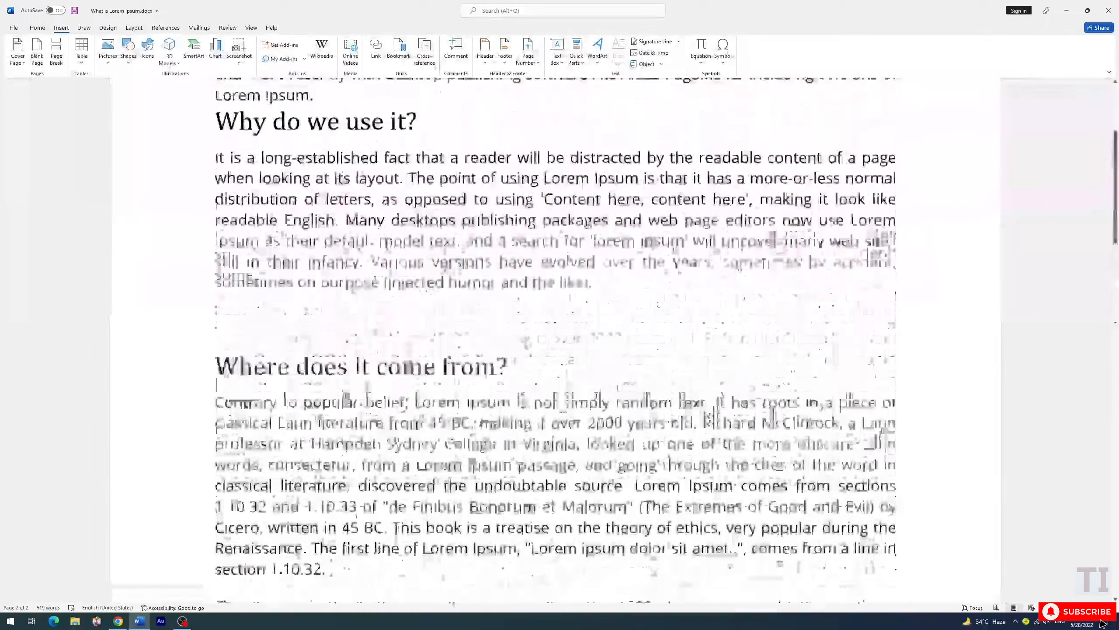
pyautogui.scroll(-15, 317, 241)
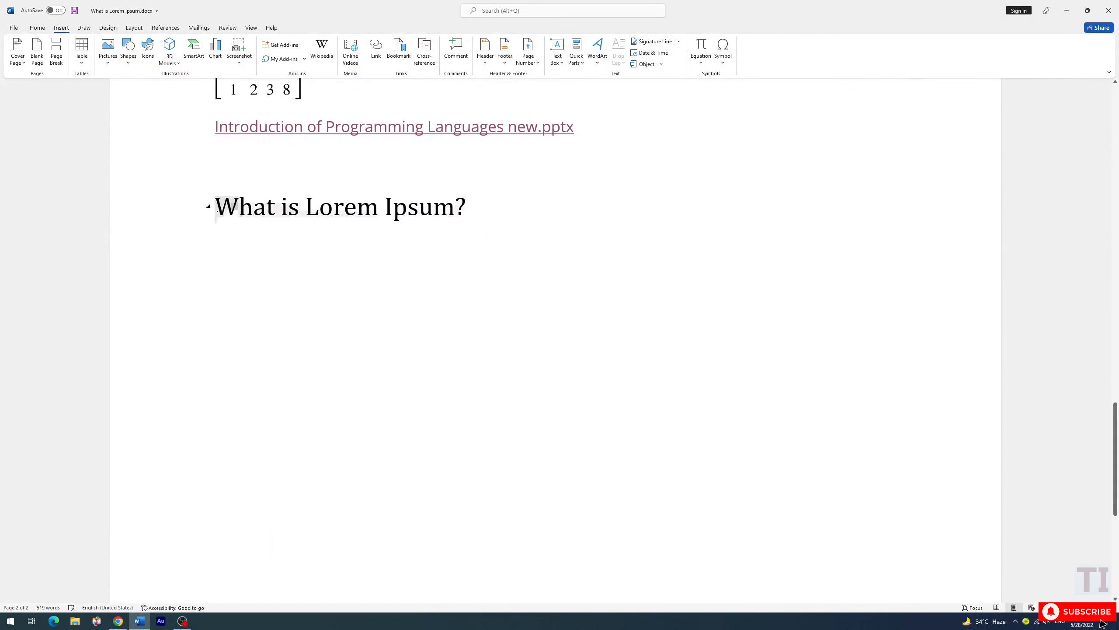
pyautogui.moveTo(216, 208); pyautogui.dragTo(467, 224)
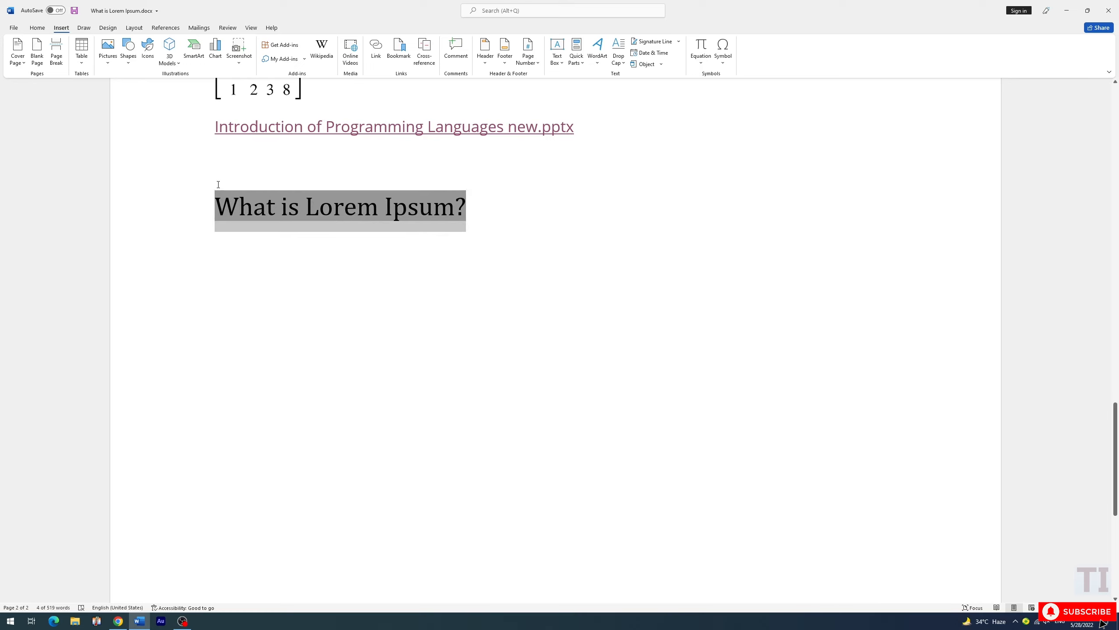
pyautogui.click(321, 258)
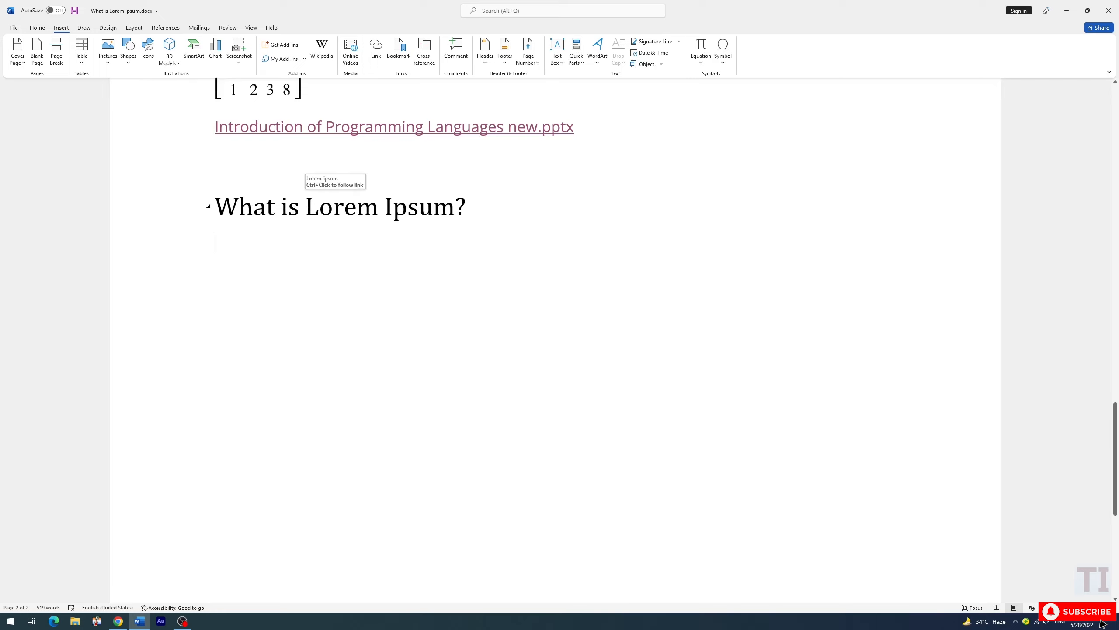
pyautogui.tripleClick(344, 212)
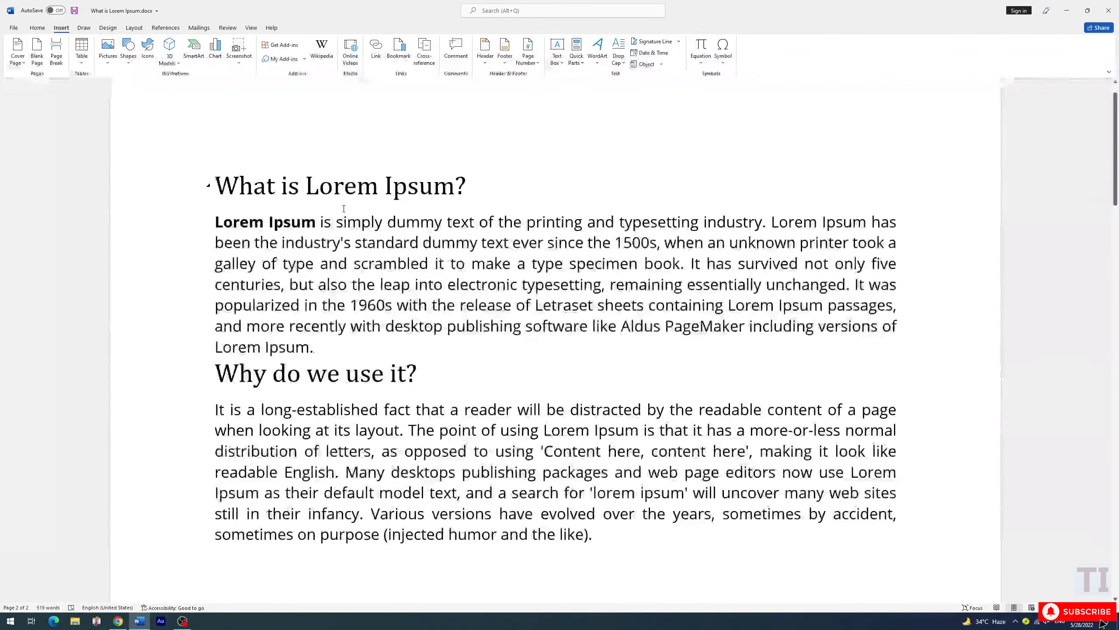
pyautogui.click(216, 185)
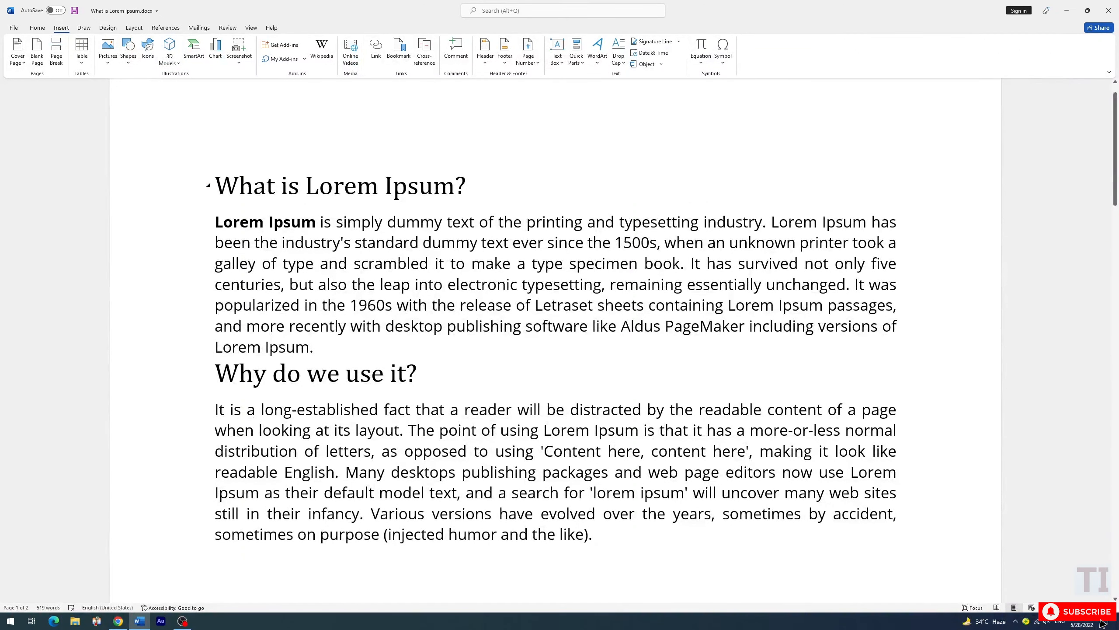
# Compare the original "What is Lorem Ipsum?" heading with the cross-reference text at the document's end, selecting each
pyautogui.moveTo(472, 185); pyautogui.dragTo(214, 185)
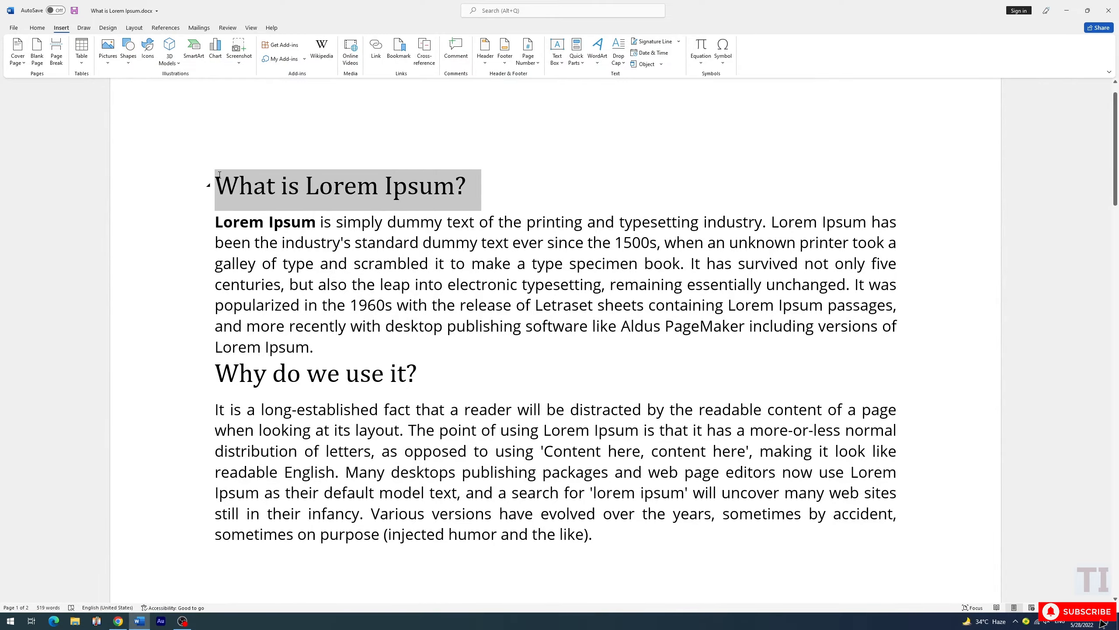
pyautogui.scroll(-20, 338, 231)
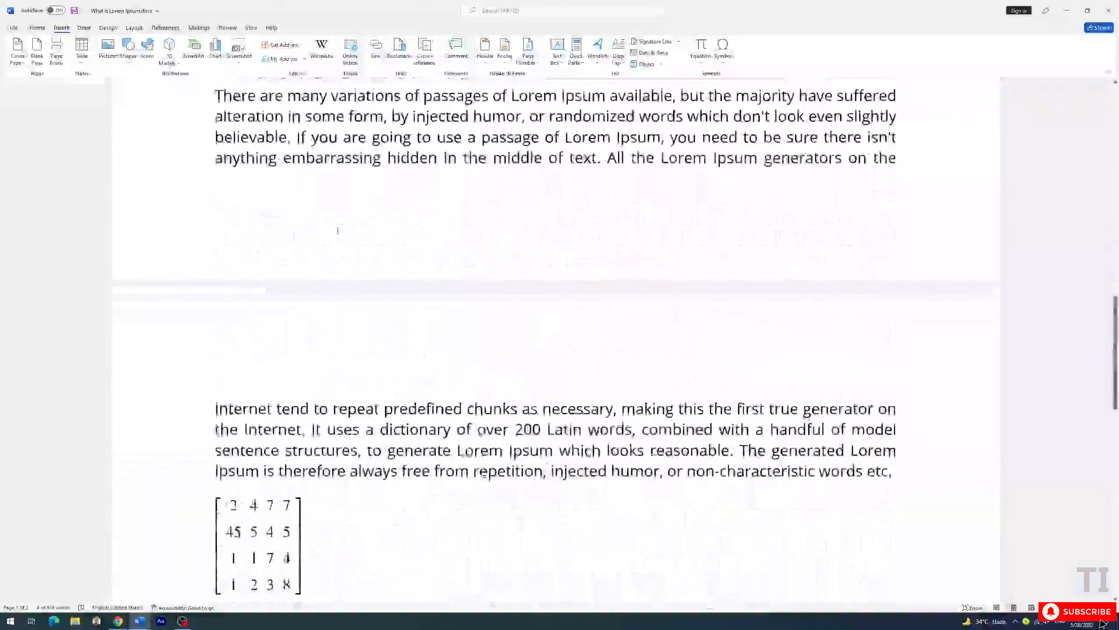
pyautogui.scroll(-5, 337, 230)
pyautogui.moveTo(216, 185); pyautogui.dragTo(462, 188)
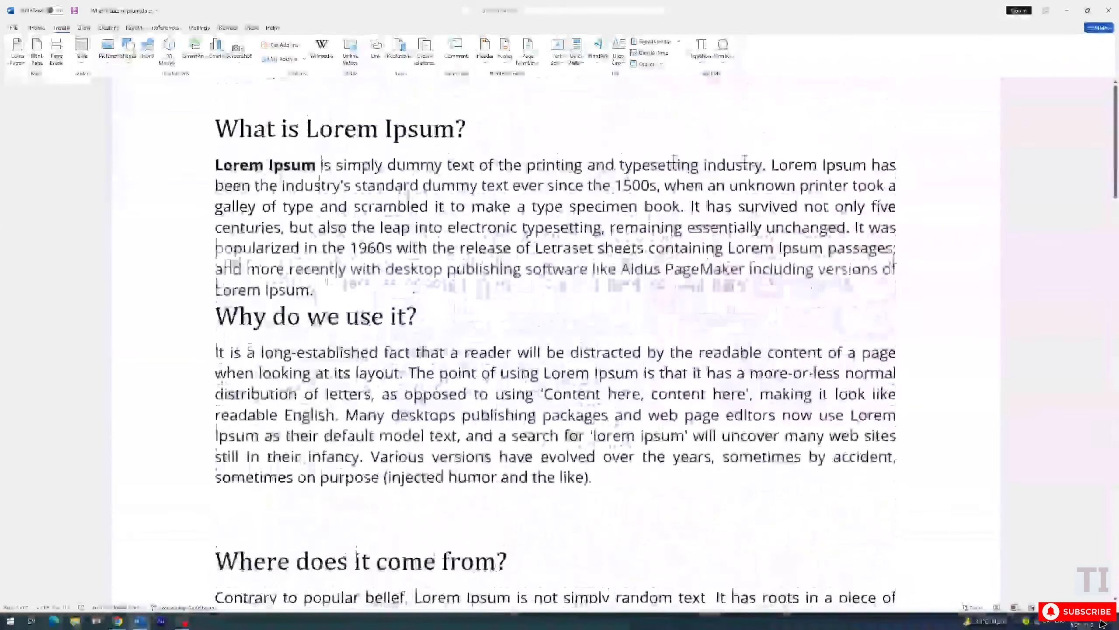
pyautogui.scroll(2, 409, 197)
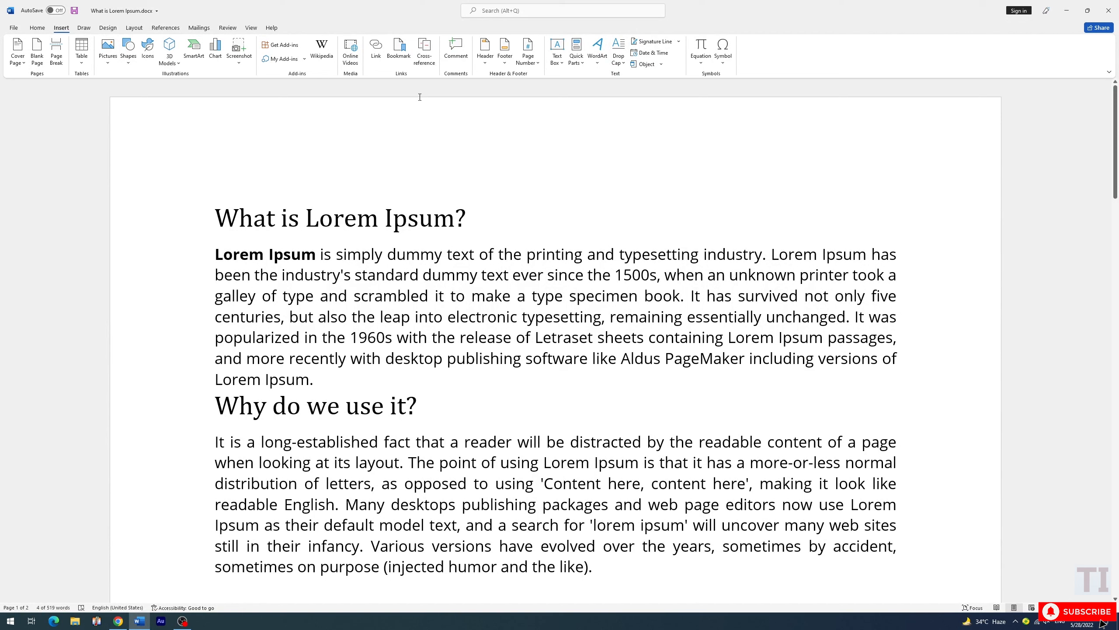
# Examine the available reference types for cross-references, including the Heading type, without inserting one
pyautogui.click(425, 64)
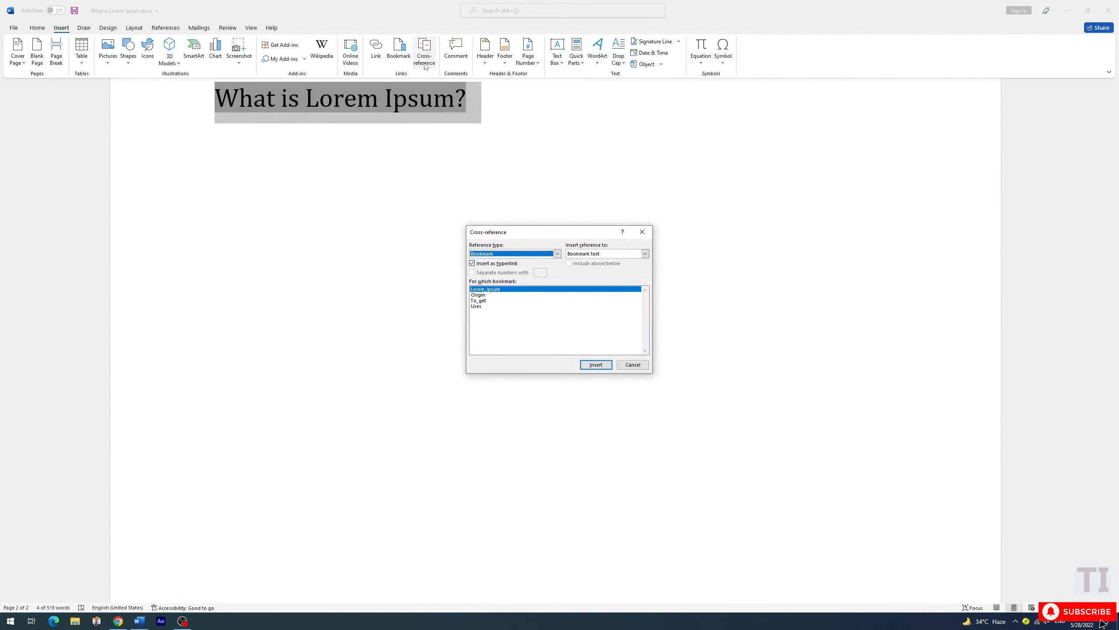
pyautogui.click(557, 254)
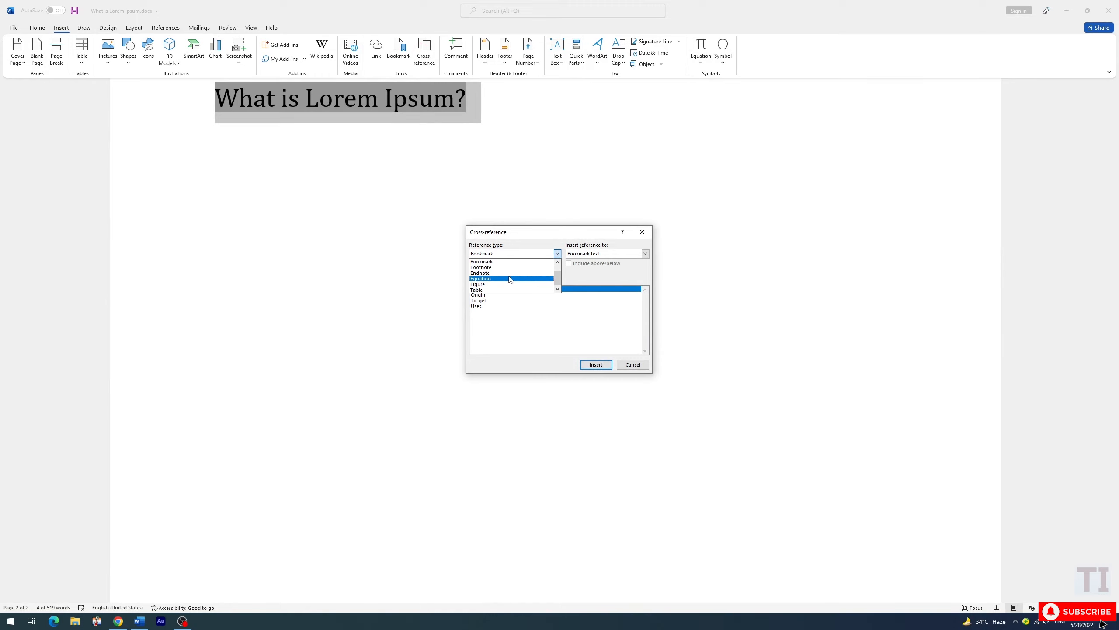
pyautogui.scroll(1, 509, 279)
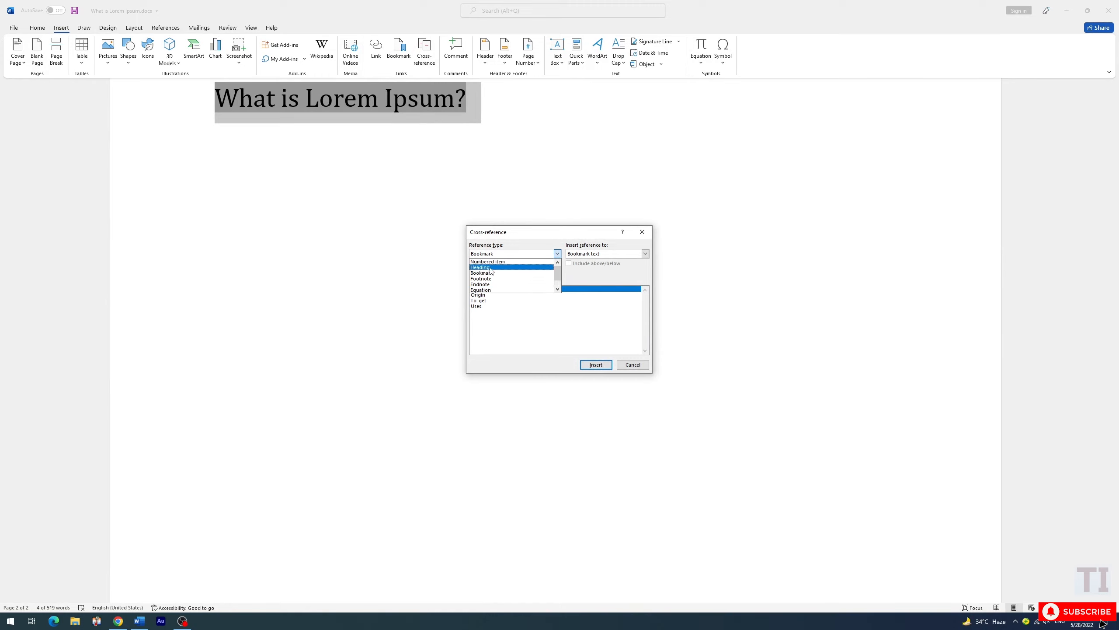
pyautogui.click(488, 267)
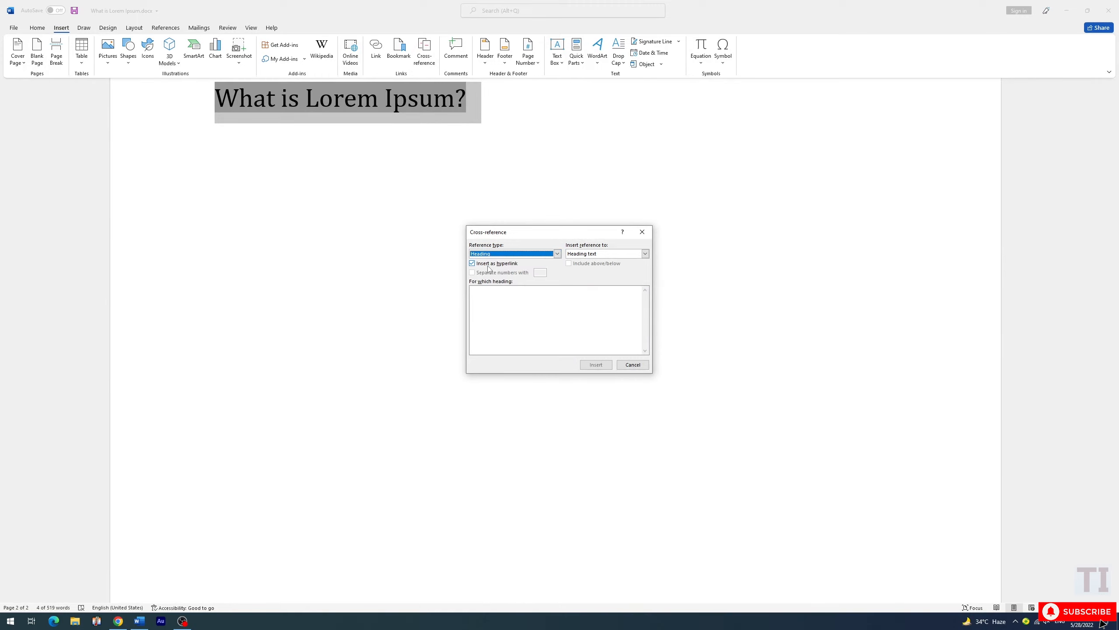
pyautogui.click(557, 254)
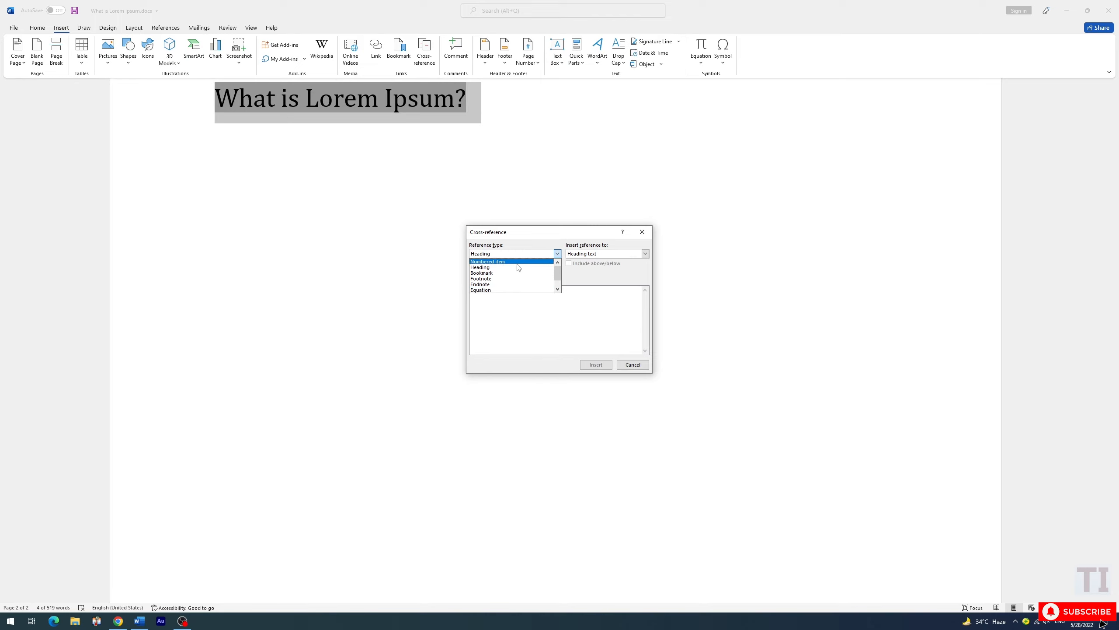
pyautogui.scroll(-1, 511, 280)
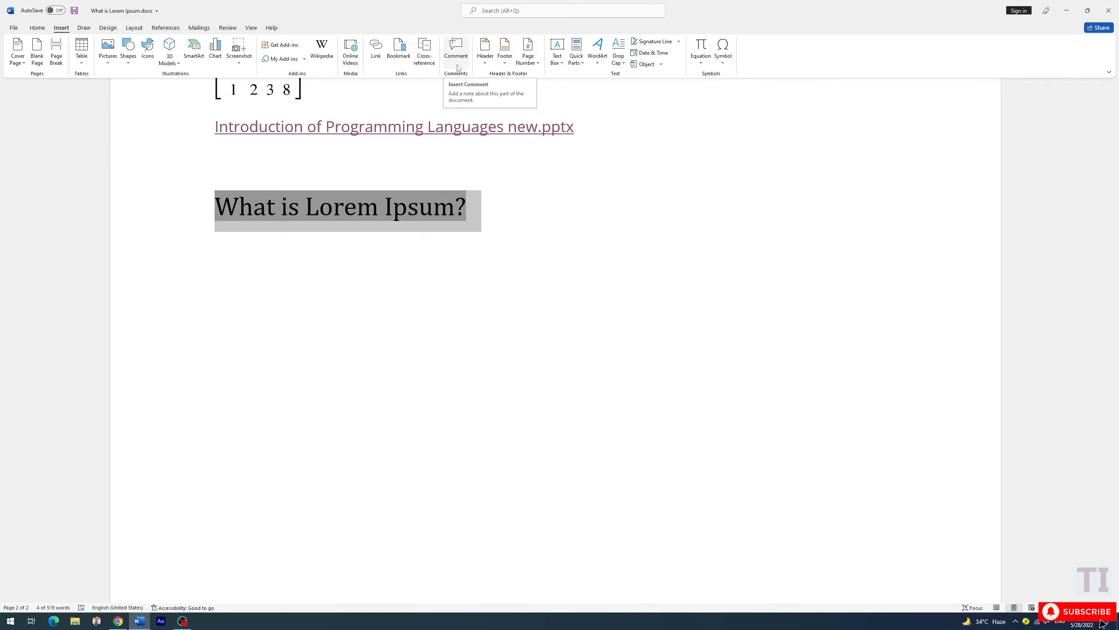
# Add a comment with the copied lorem ipsum text at the end of the "Where can I get some?" heading
pyautogui.scroll(10, 497, 222)
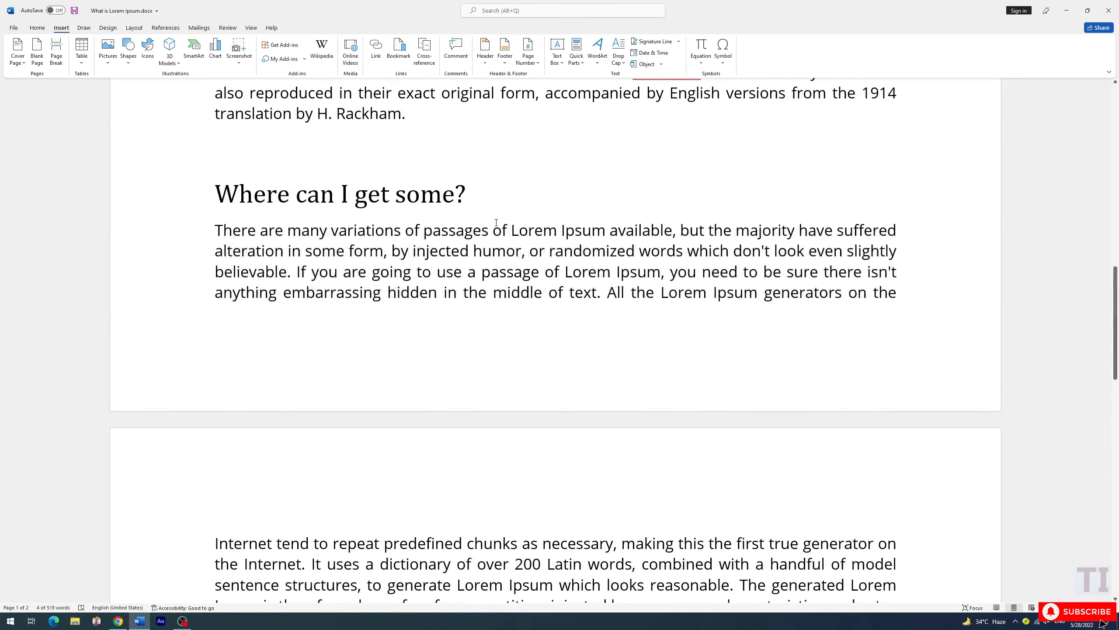
pyautogui.scroll(2, 496, 222)
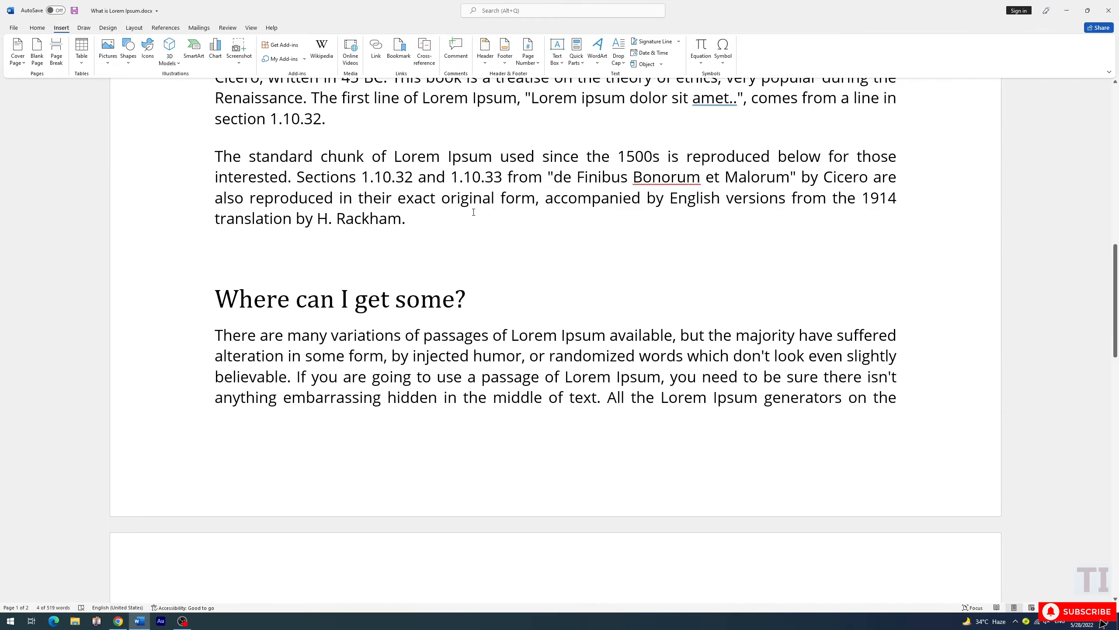
pyautogui.scroll(10, 473, 212)
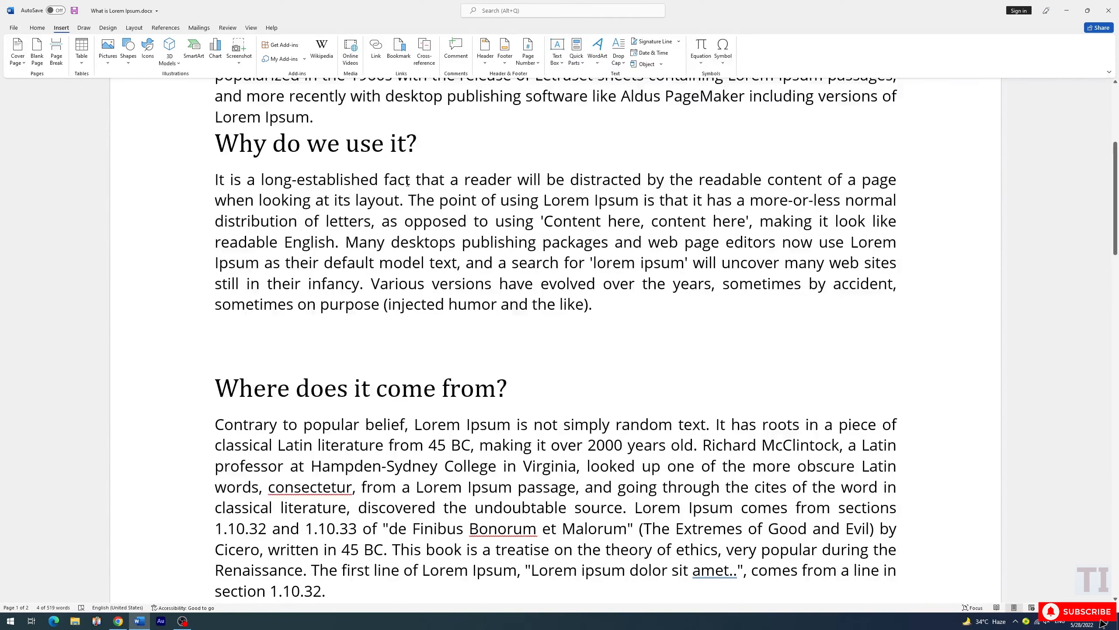
pyautogui.scroll(1, 441, 188)
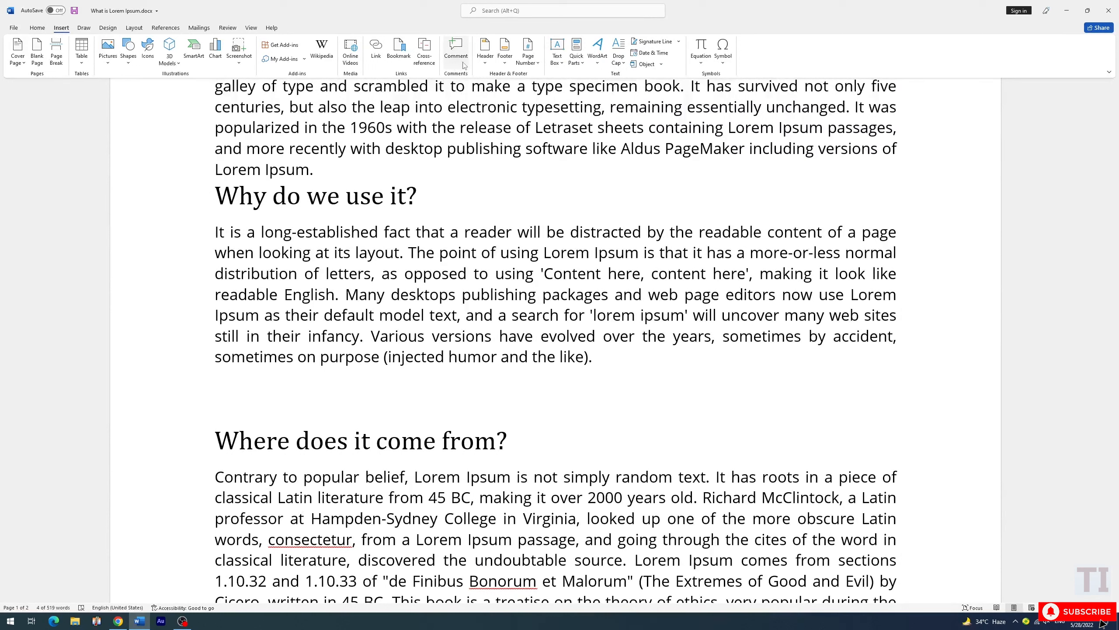
pyautogui.scroll(-10, 476, 295)
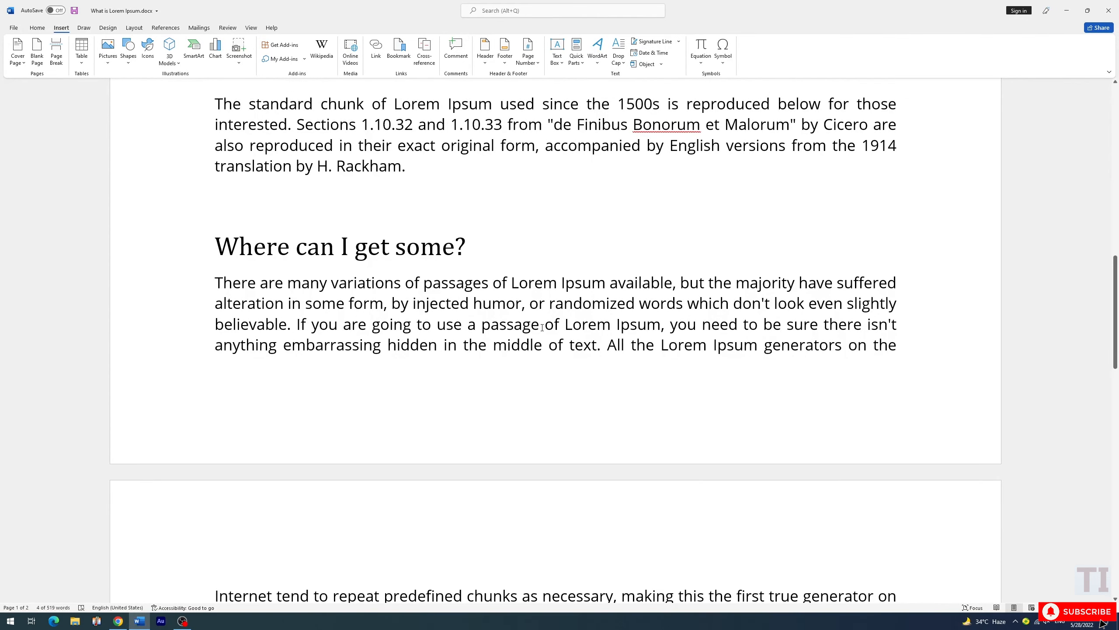
pyautogui.scroll(-2, 545, 326)
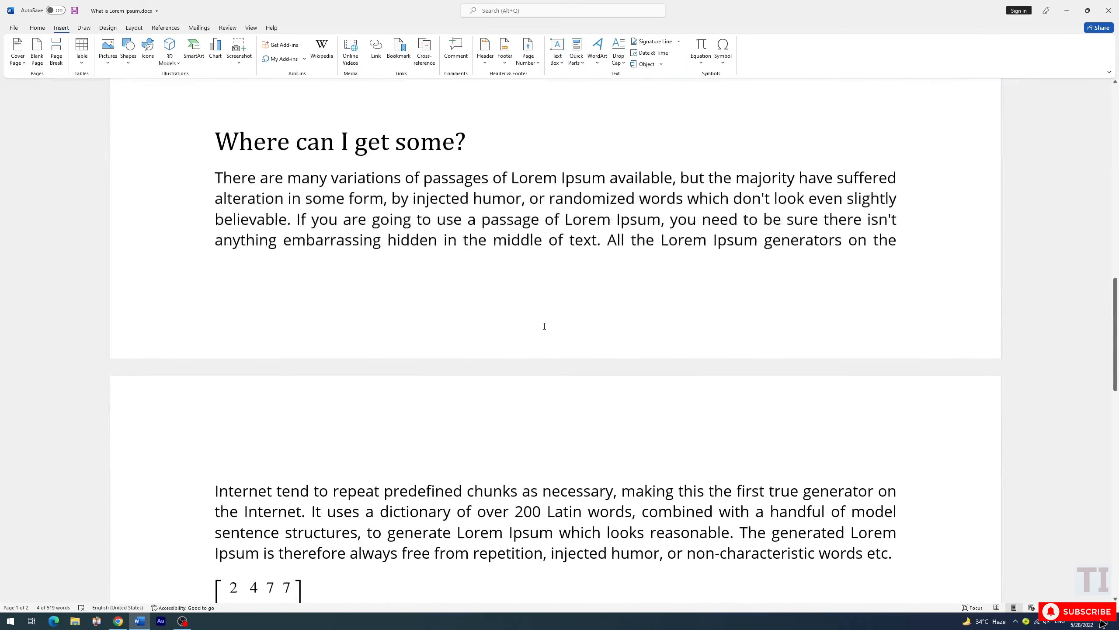
pyautogui.scroll(3, 597, 306)
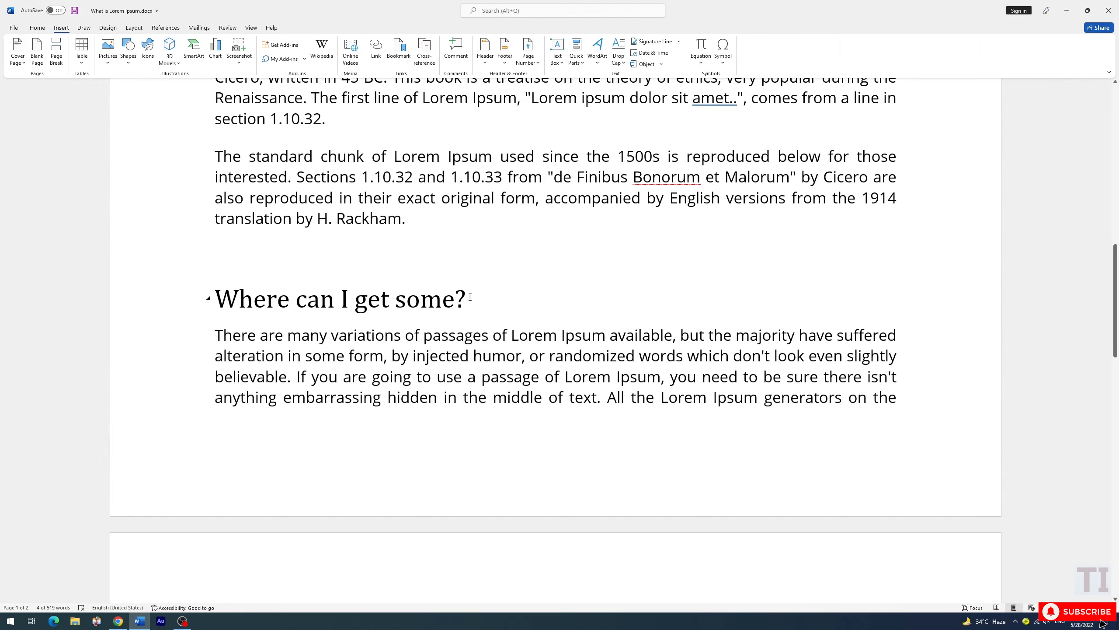
pyautogui.click(465, 314)
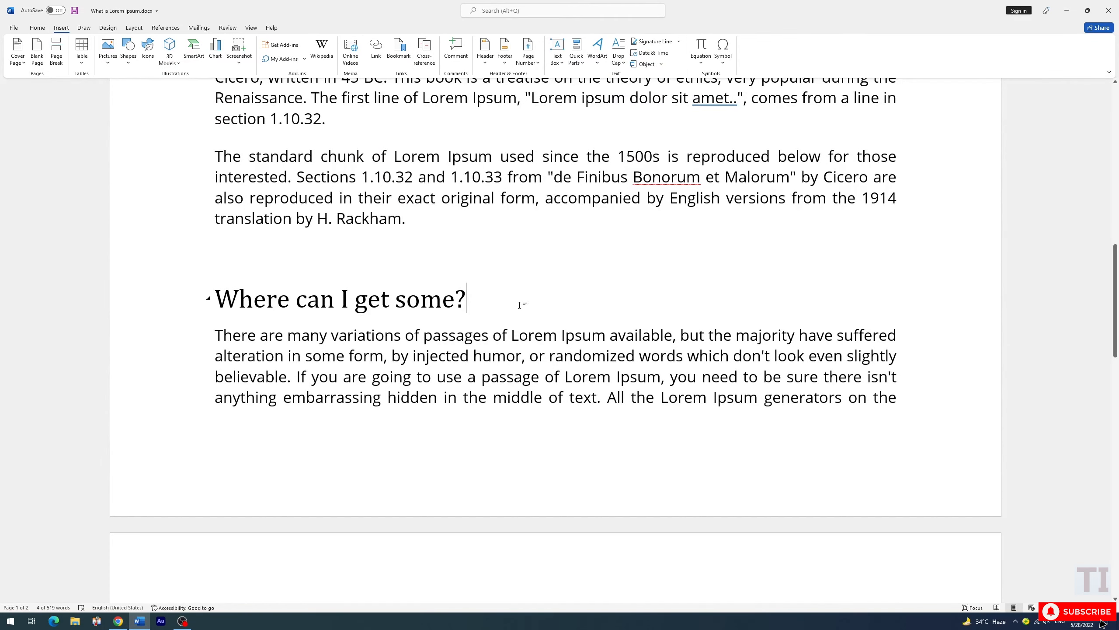
pyautogui.click(465, 62)
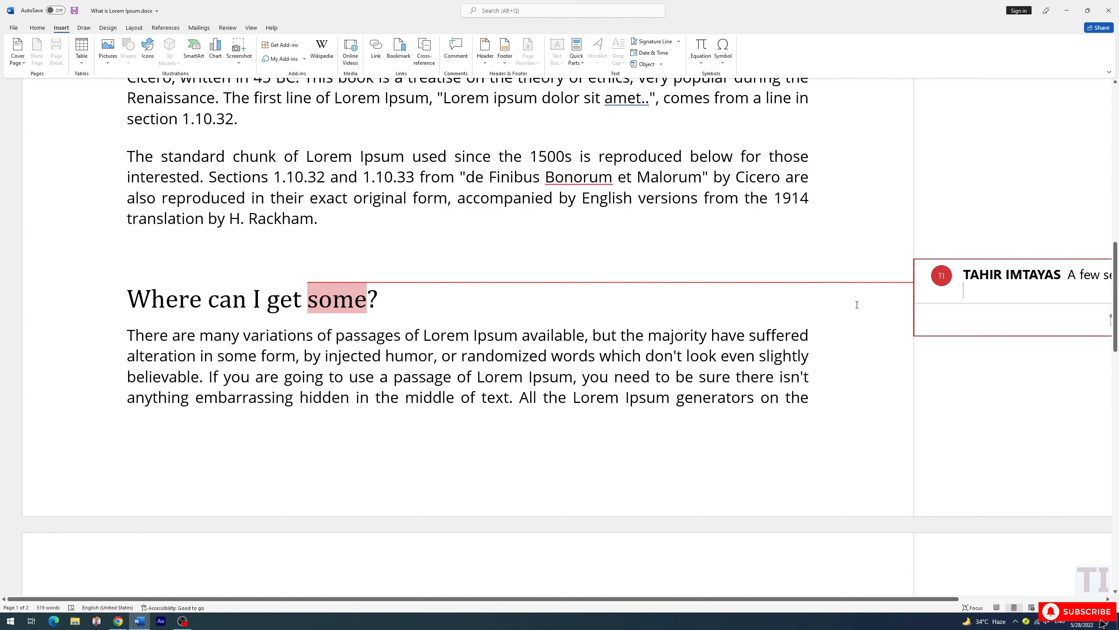
pyautogui.write('Lorem ipsum dolor sit amet. Aut necessitatibus nihil ut expedita dolores et natus cupiditate et perferendis sunt est molestias tenetur vel perspiciatis enim et amet architecto. At minus possimus sed facere debitis ut mollitia voluptatem et animi voluptas est atque doloremque ea rerum assumenda et dolor esse. Et repellendus voluptatum qui molestias voluptatibus ut amet eius id nulla enim.')
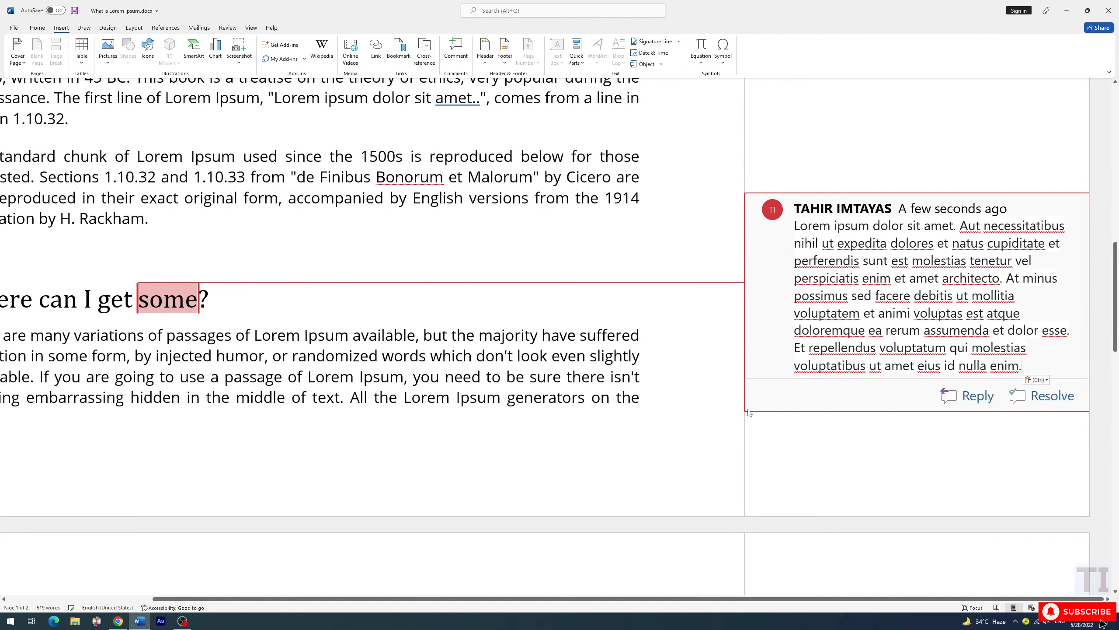
pyautogui.click(646, 302)
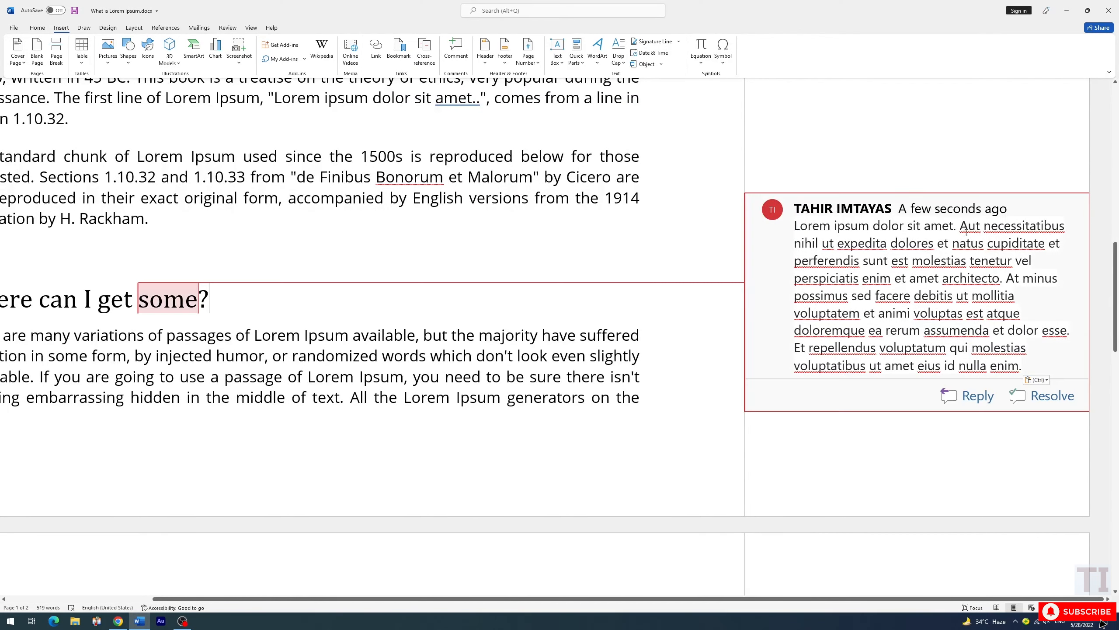
pyautogui.click(365, 253)
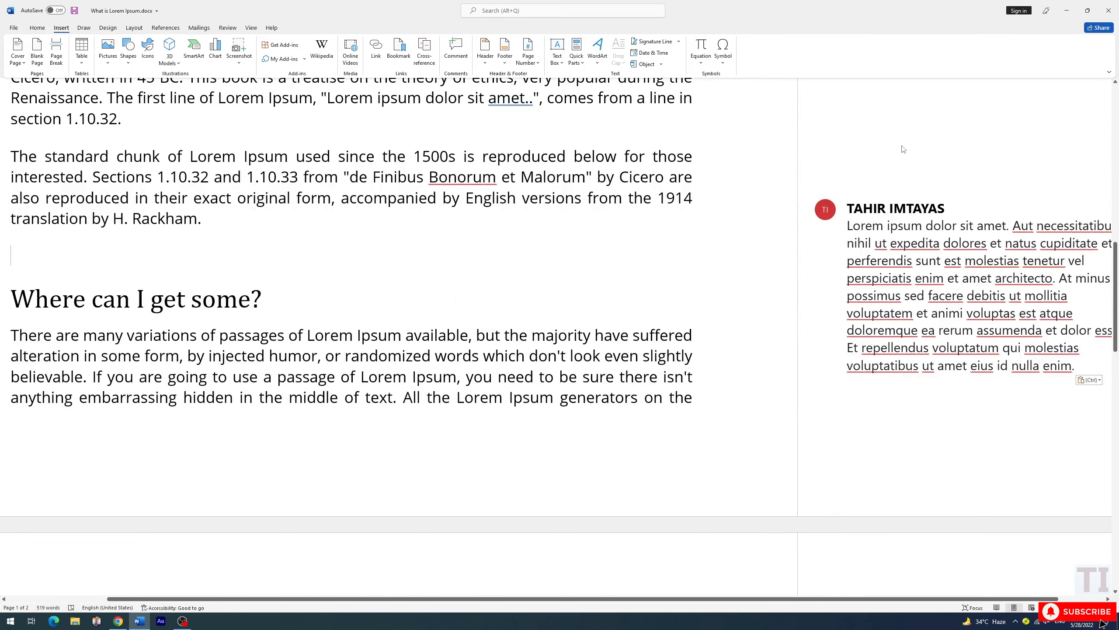
pyautogui.moveTo(893, 321)
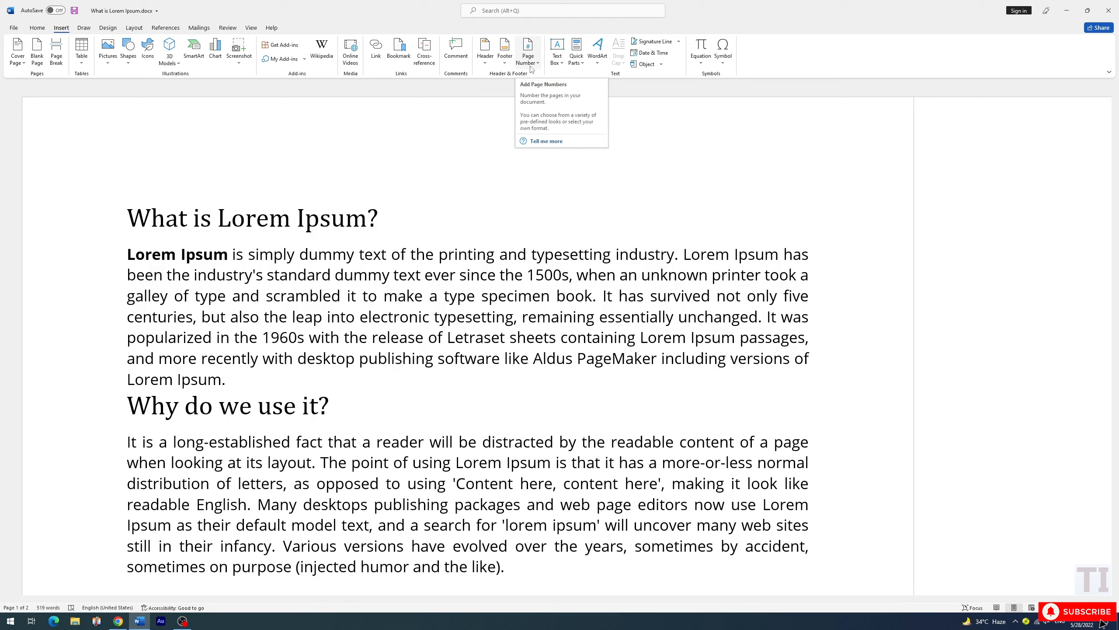
# Insert a Blank header and replace its placeholder with the author's full name
pyautogui.click(487, 64)
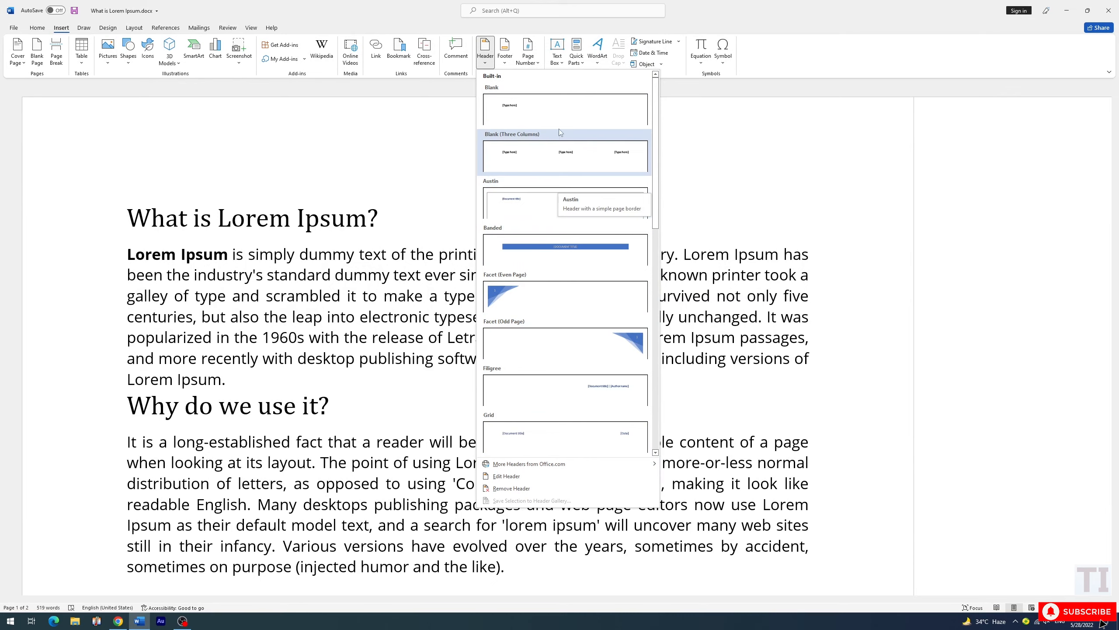
pyautogui.click(559, 115)
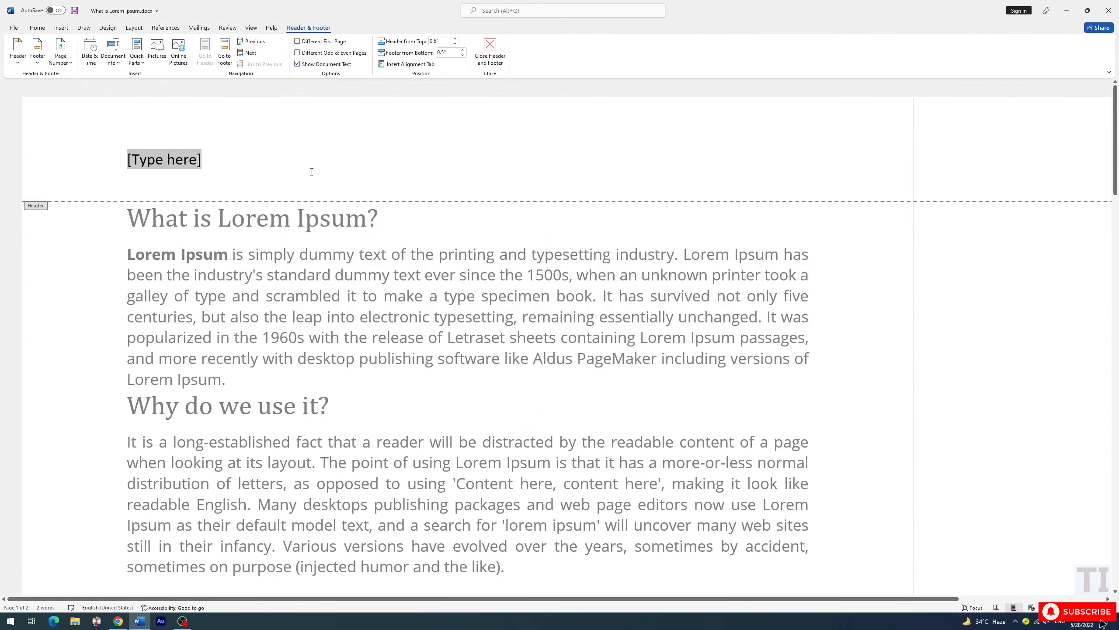
pyautogui.scroll(-15, 312, 172)
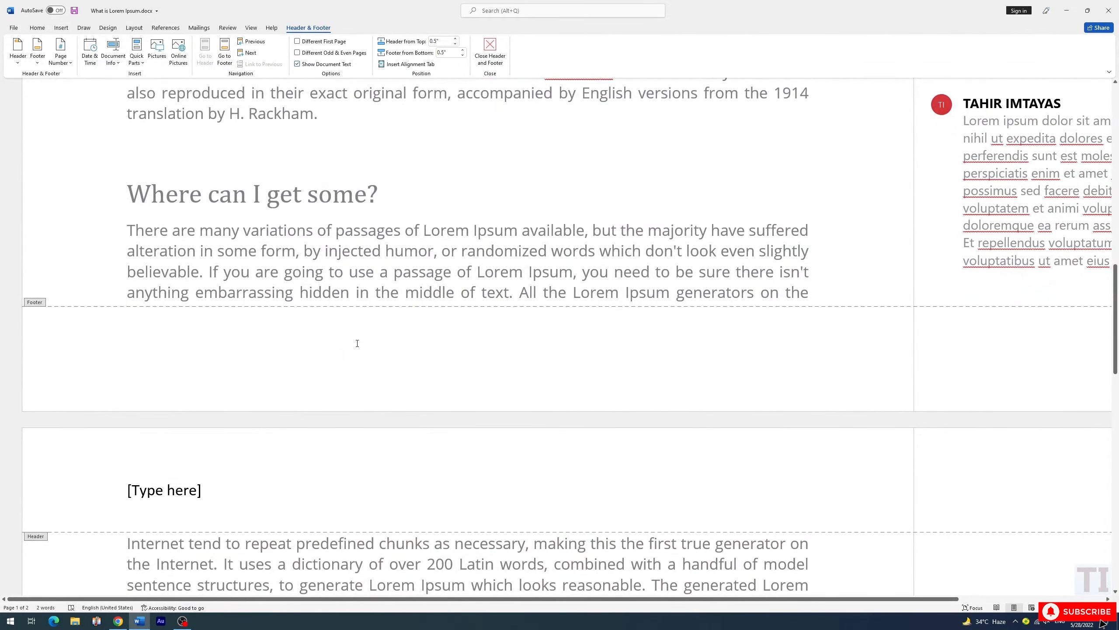
pyautogui.scroll(15, 357, 343)
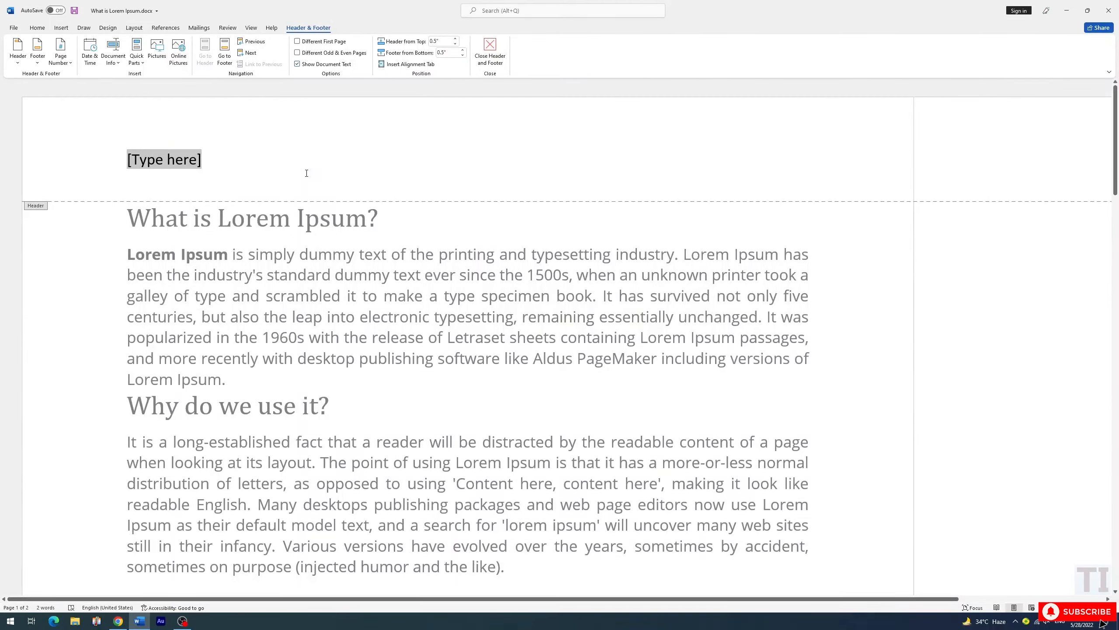
pyautogui.write('T')
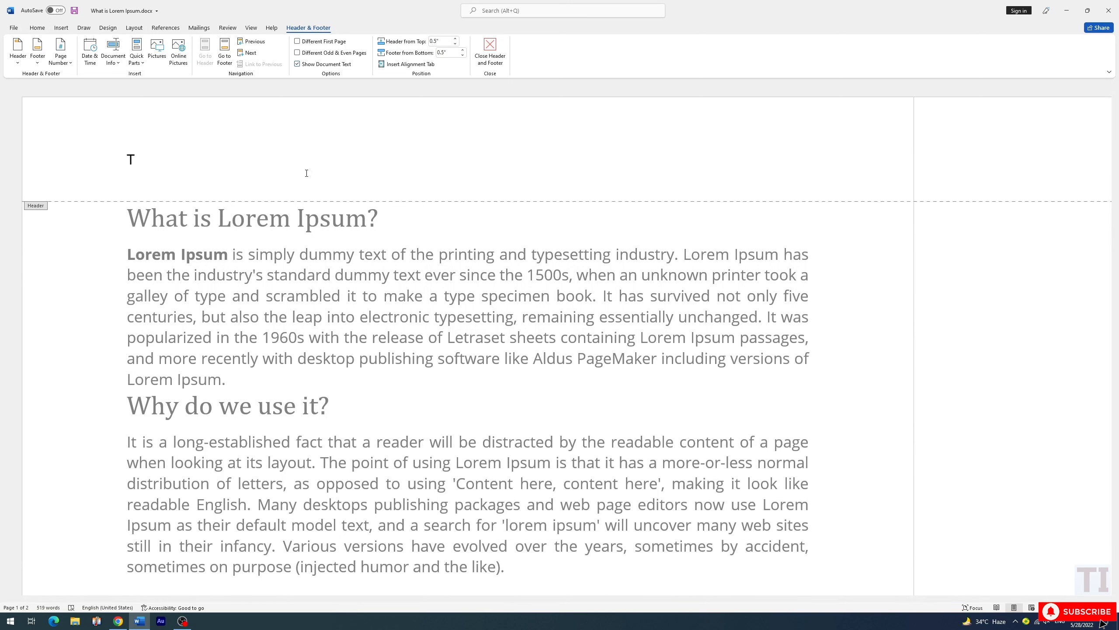
pyautogui.write('ahir imtiaz')
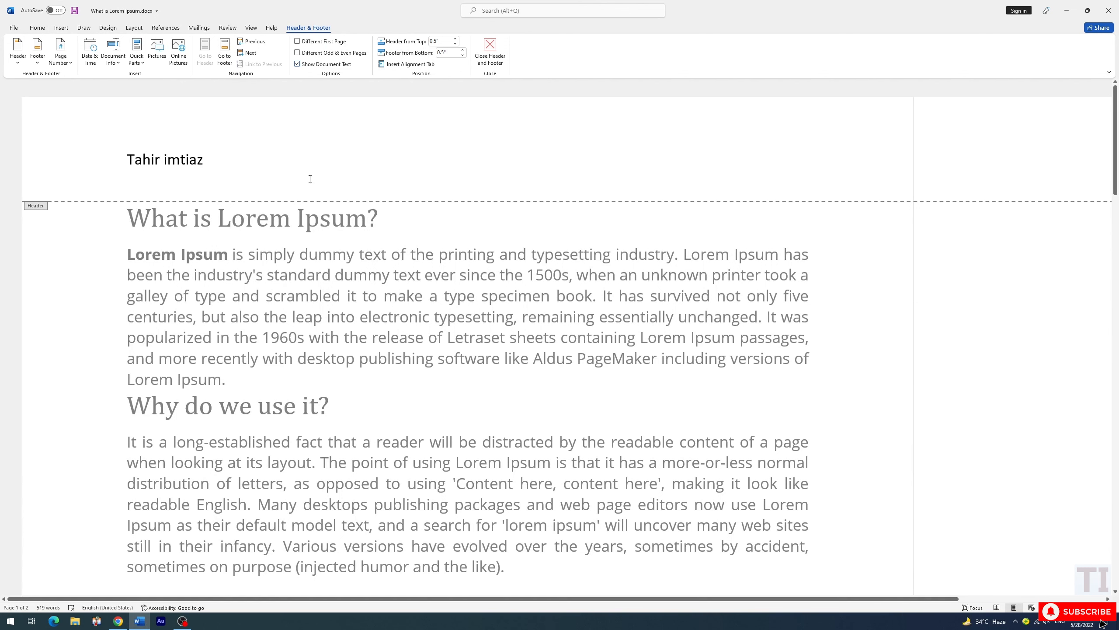
# Insert the picture 2_MS.jpg from this device's Pictures folder before the name in the header
pyautogui.moveTo(206, 160); pyautogui.dragTo(122, 160)
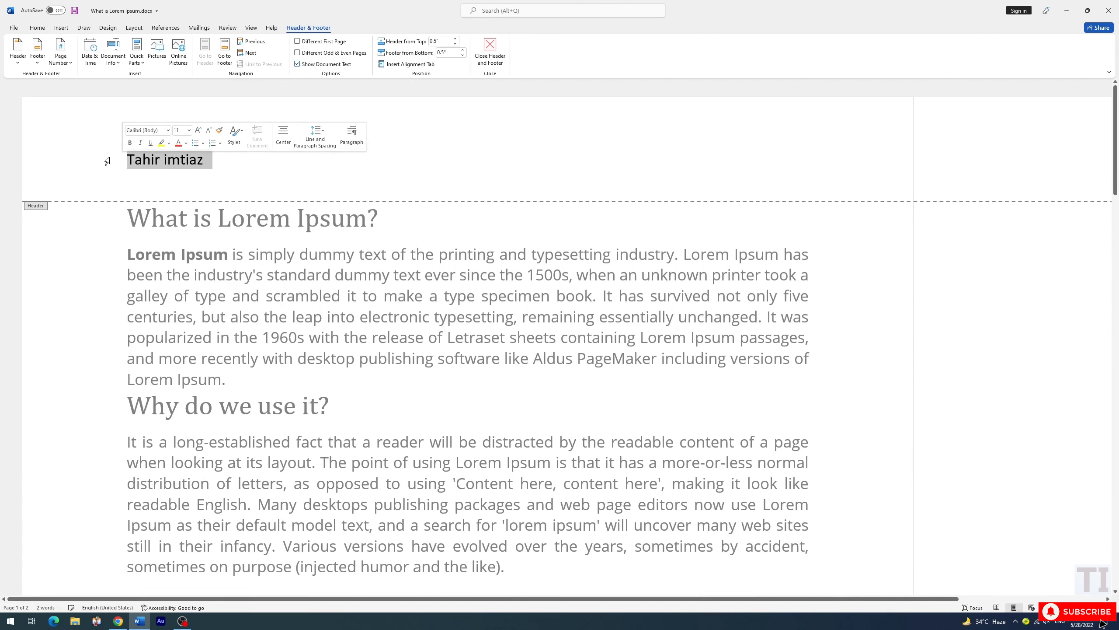
pyautogui.click(117, 160)
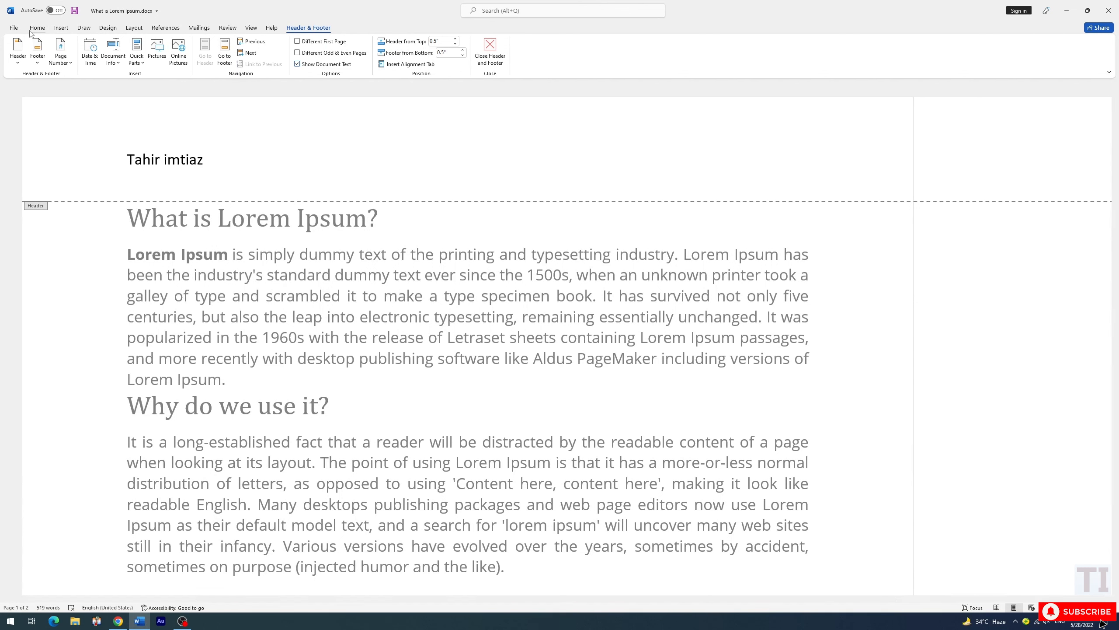
pyautogui.click(61, 28)
pyautogui.click(108, 55)
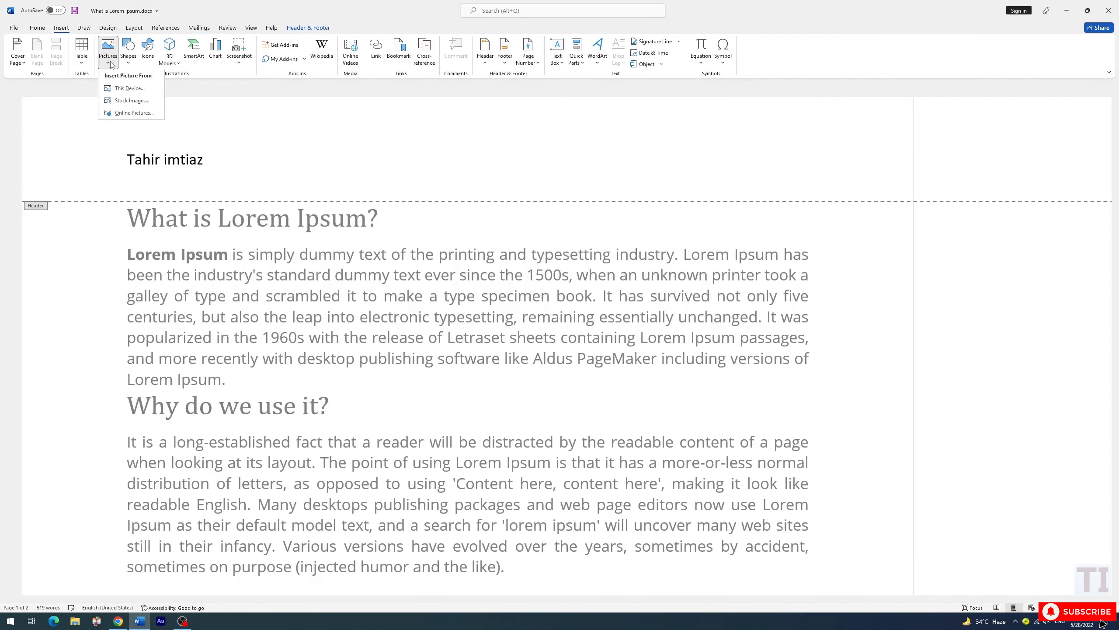
pyautogui.click(133, 90)
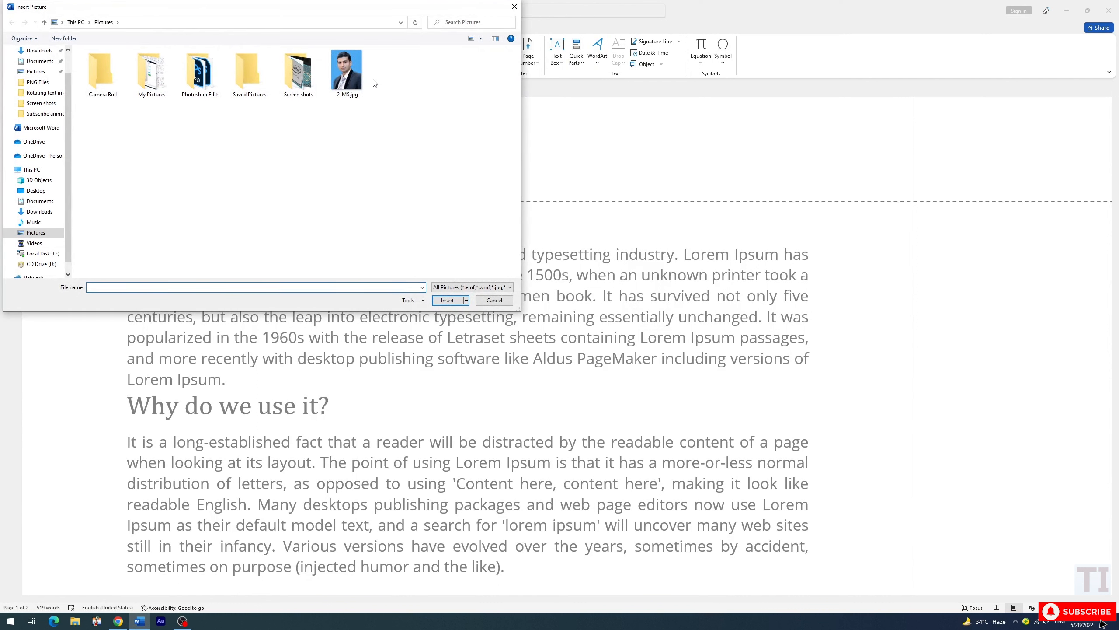
pyautogui.click(347, 71)
pyautogui.click(447, 300)
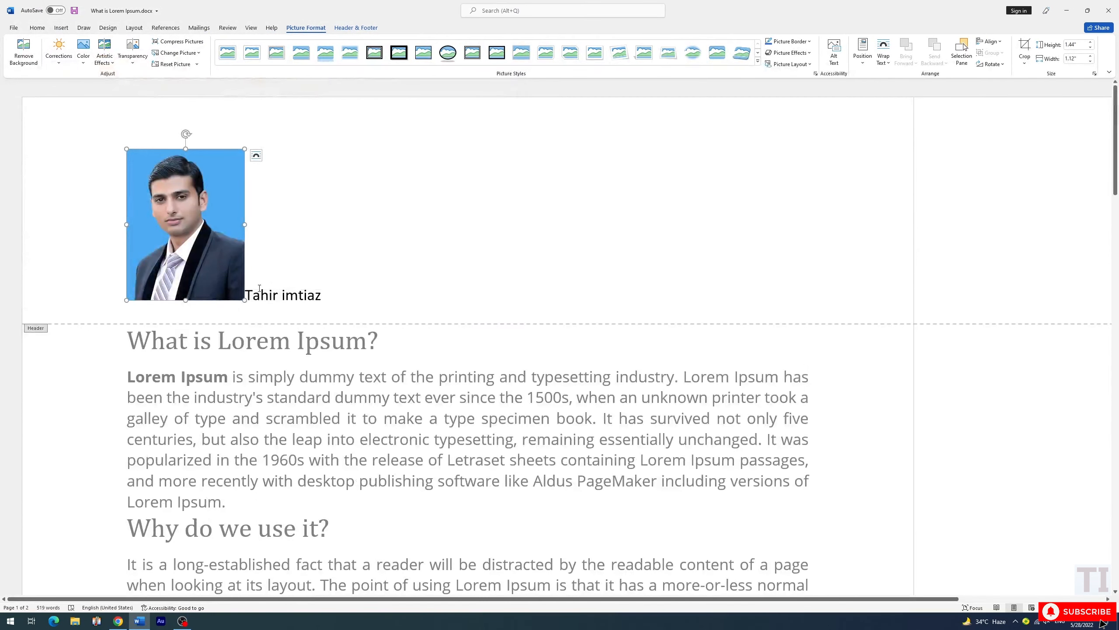
# Shrink the header picture to about 0.36" high by 0.28" wide and add space between it and the name
pyautogui.moveTo(245, 300); pyautogui.dragTo(154, 188)
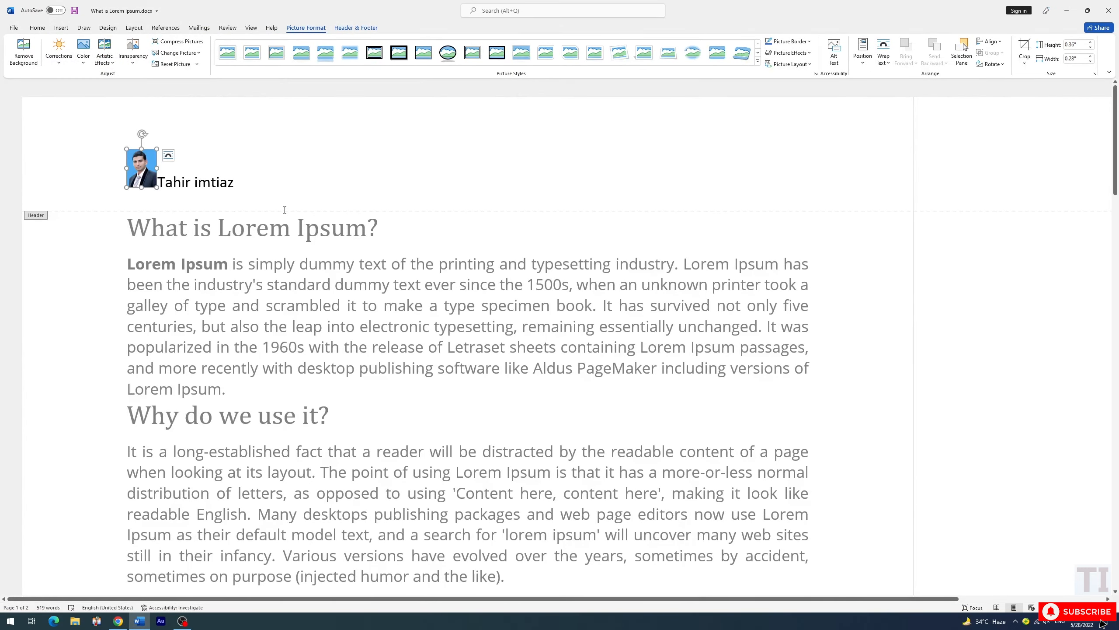
pyautogui.click(159, 184)
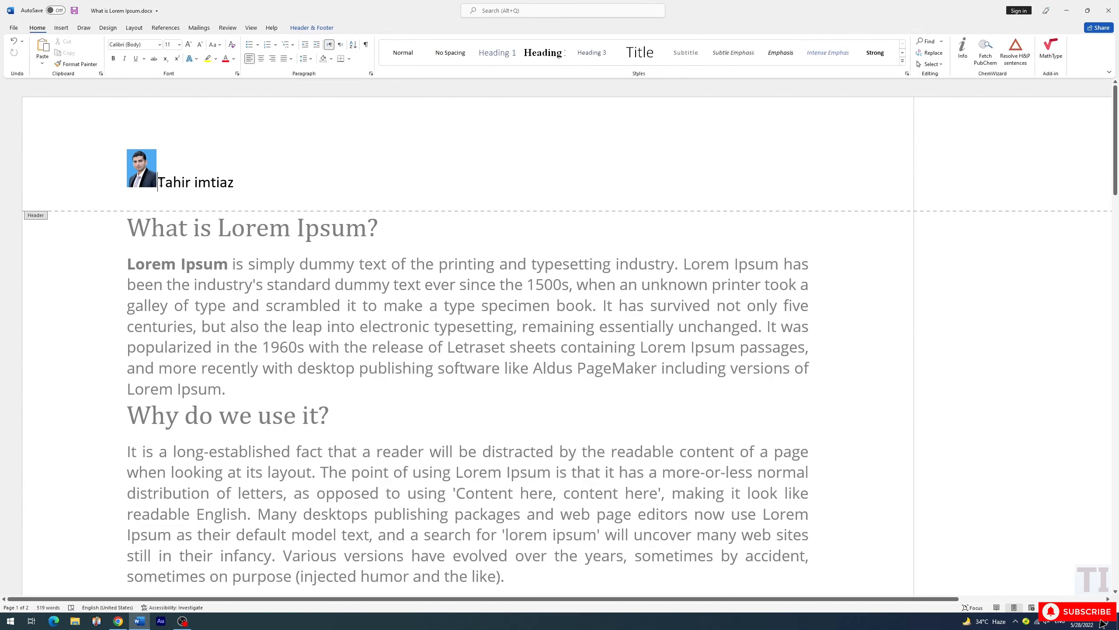
pyautogui.click(346, 178)
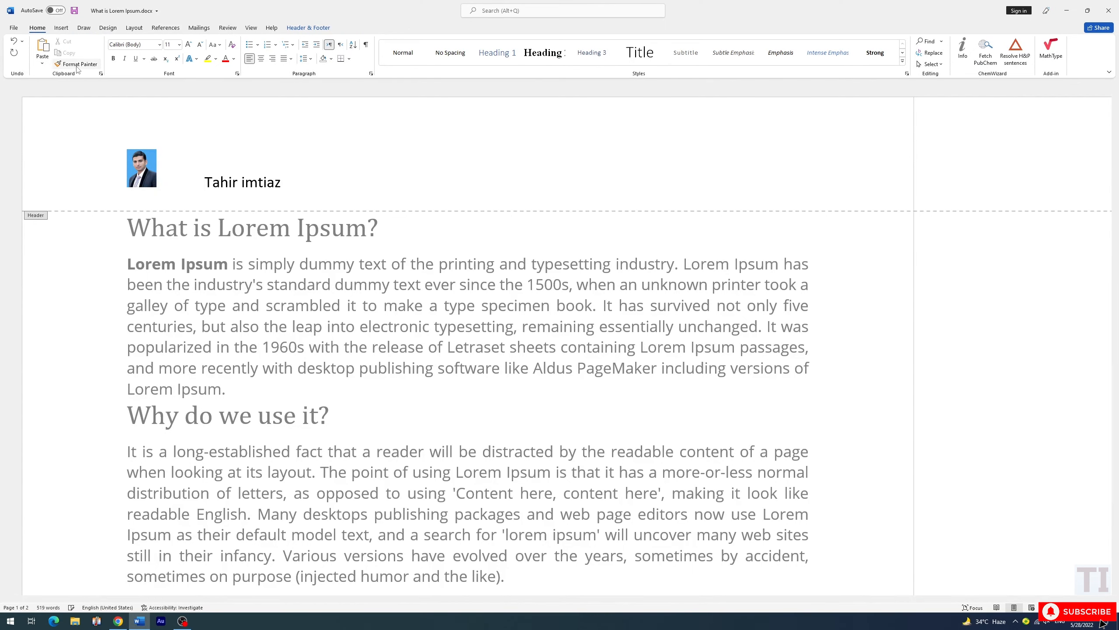
pyautogui.click(62, 28)
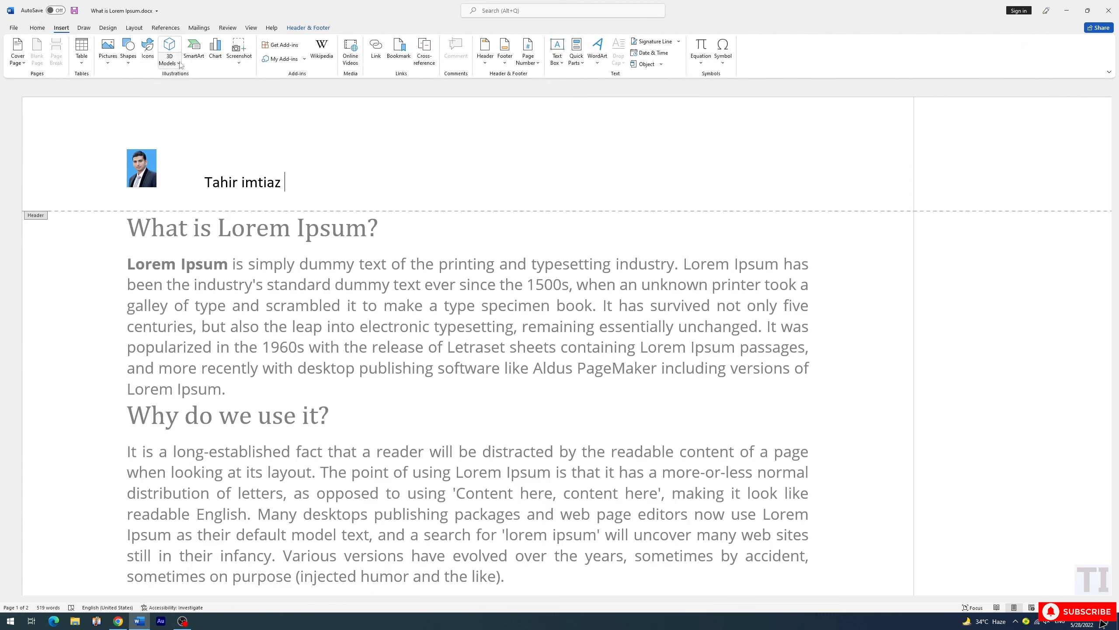
pyautogui.click(148, 50)
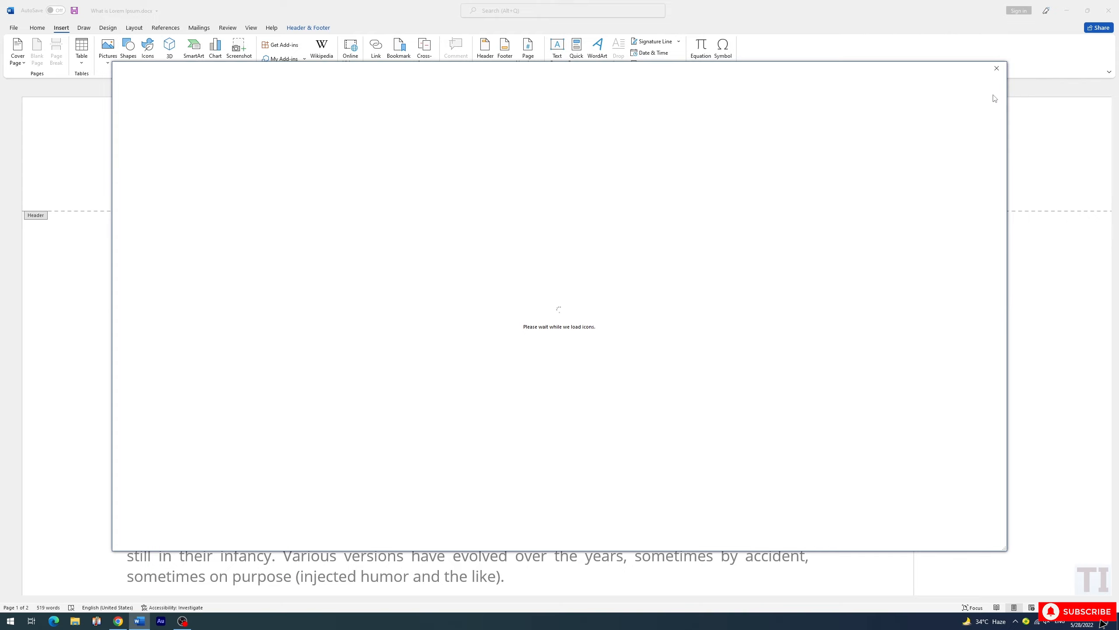
pyautogui.click(996, 69)
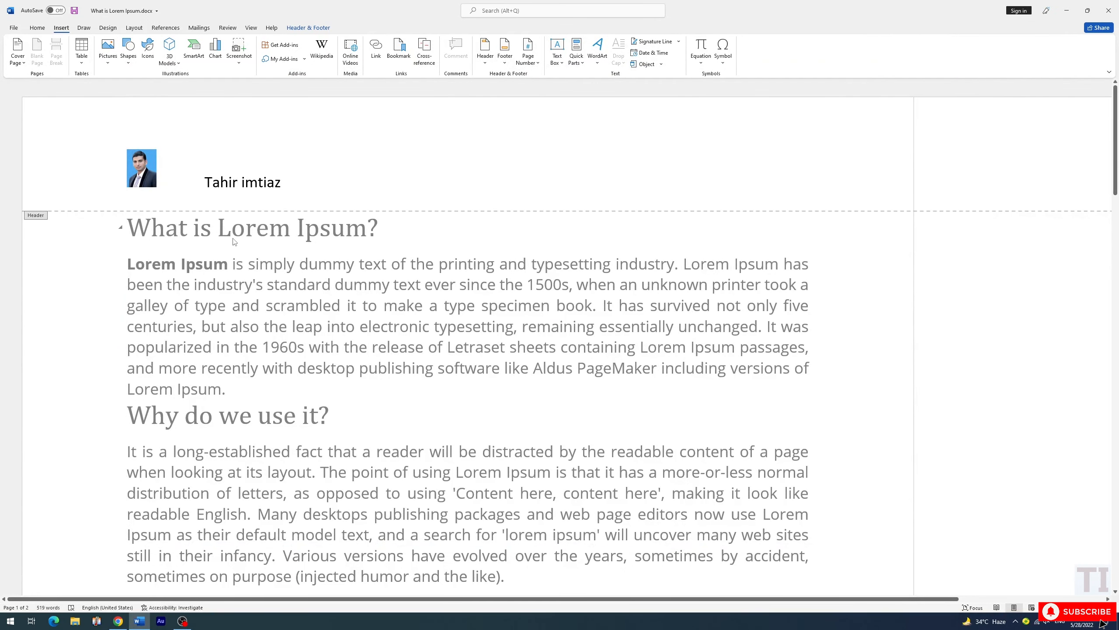
# Insert a plain page number in the document footer
pyautogui.scroll(-15, 387, 220)
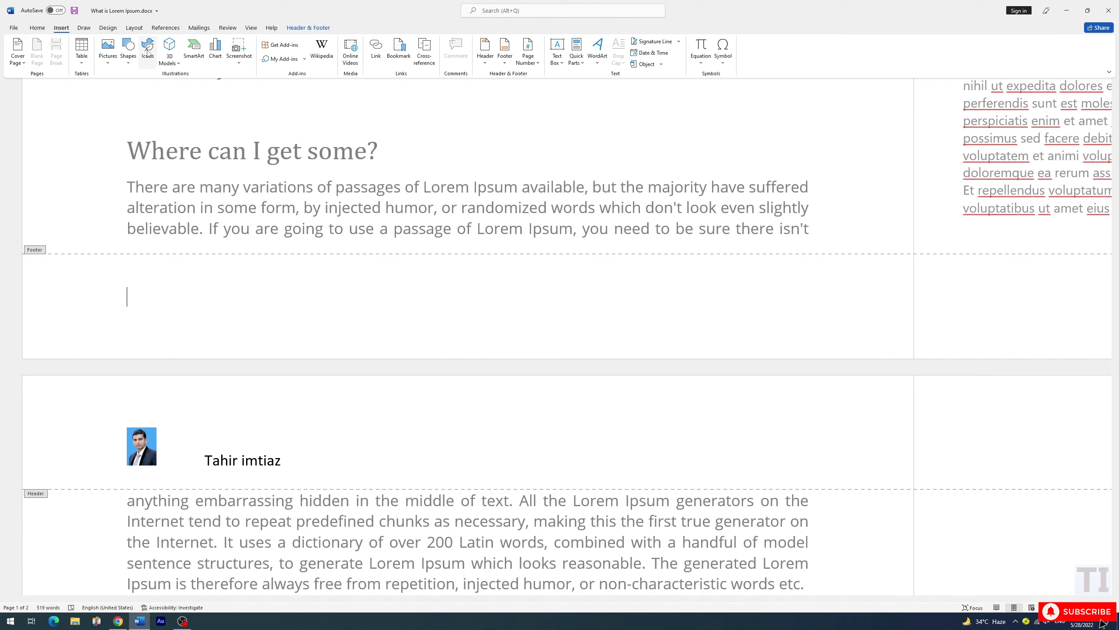
pyautogui.click(301, 28)
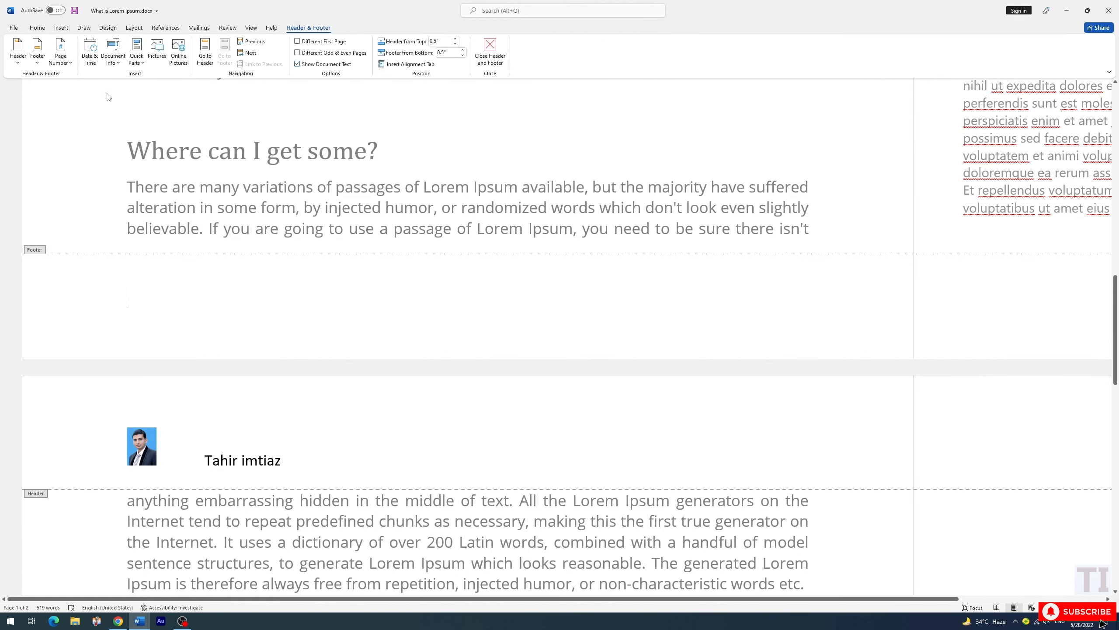
pyautogui.click(65, 61)
pyautogui.moveTo(82, 80)
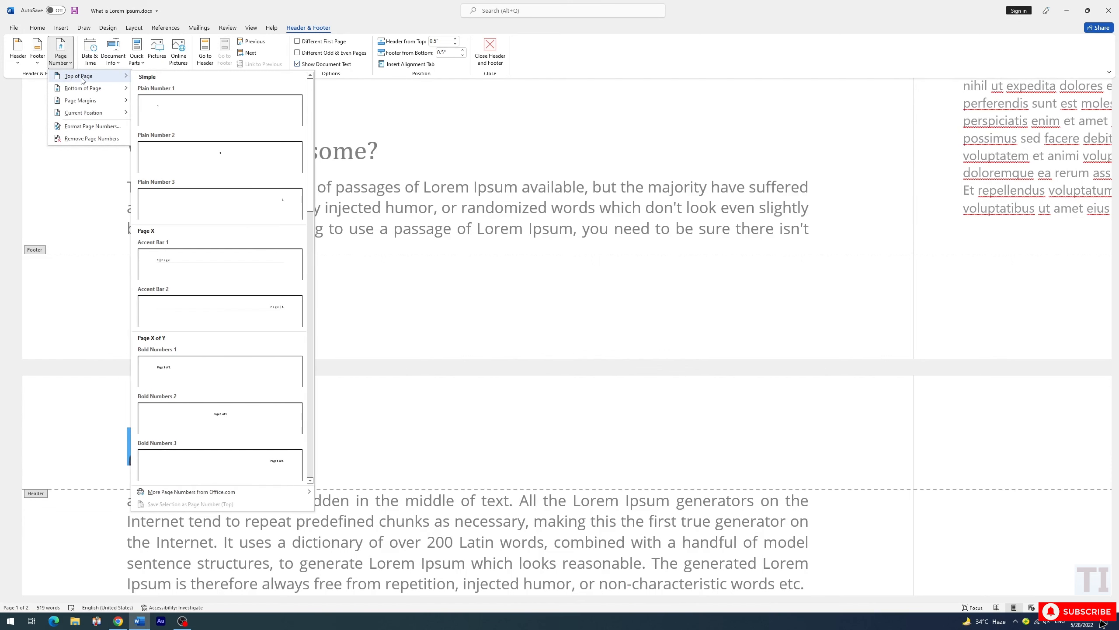
pyautogui.moveTo(94, 103)
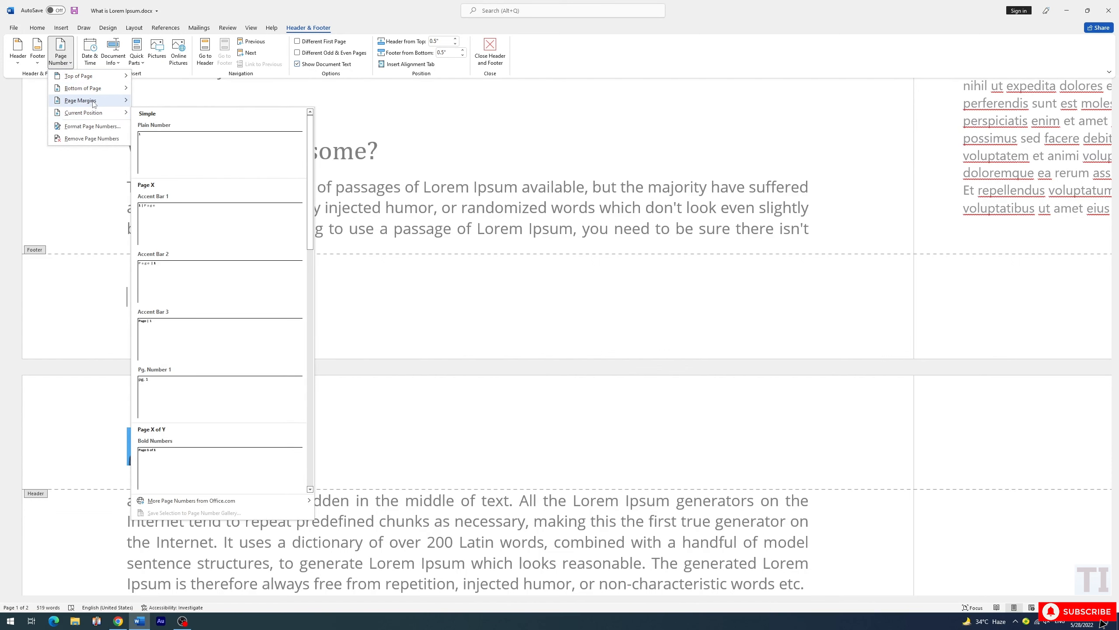
pyautogui.click(172, 132)
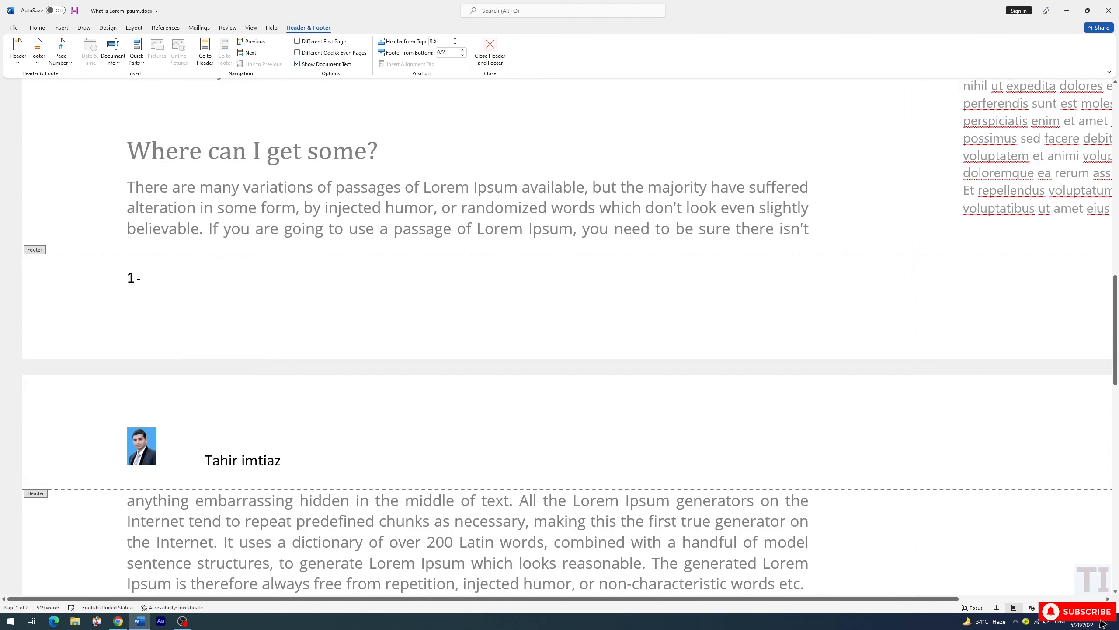
# Replace the footer's plain page number with the Accent Bar 1 design for the bottom of the page
pyautogui.click(61, 53)
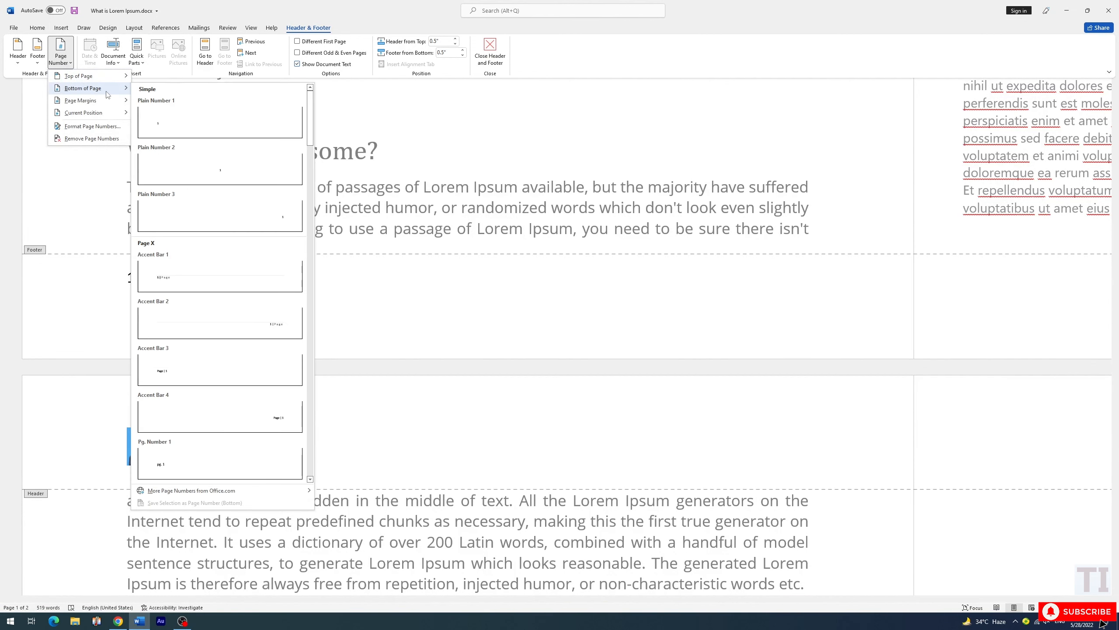
pyautogui.moveTo(112, 100)
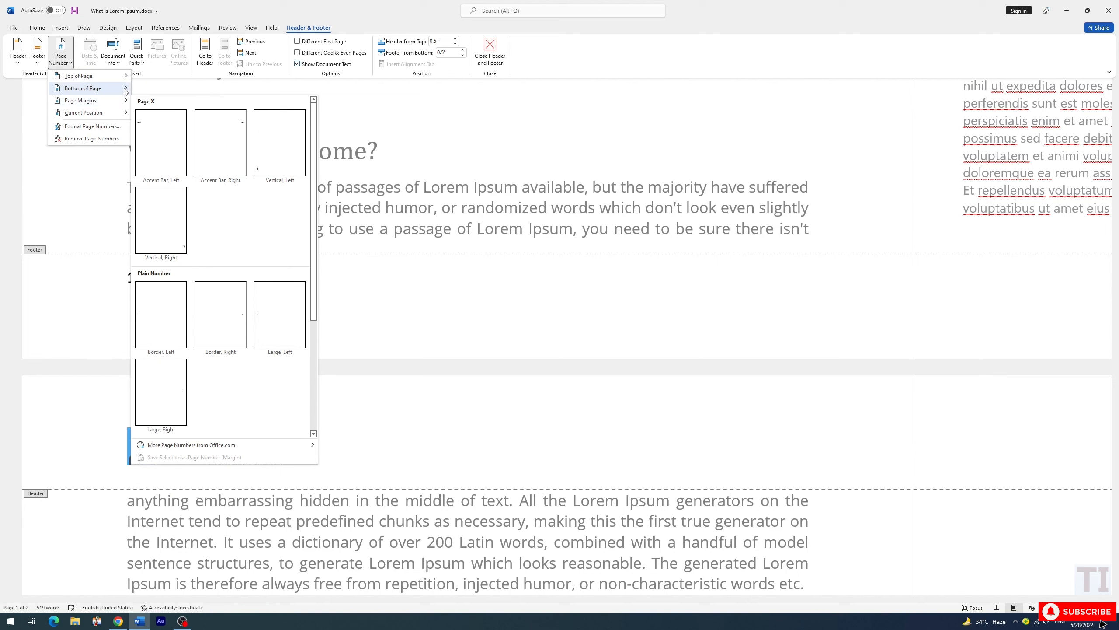
pyautogui.click(177, 279)
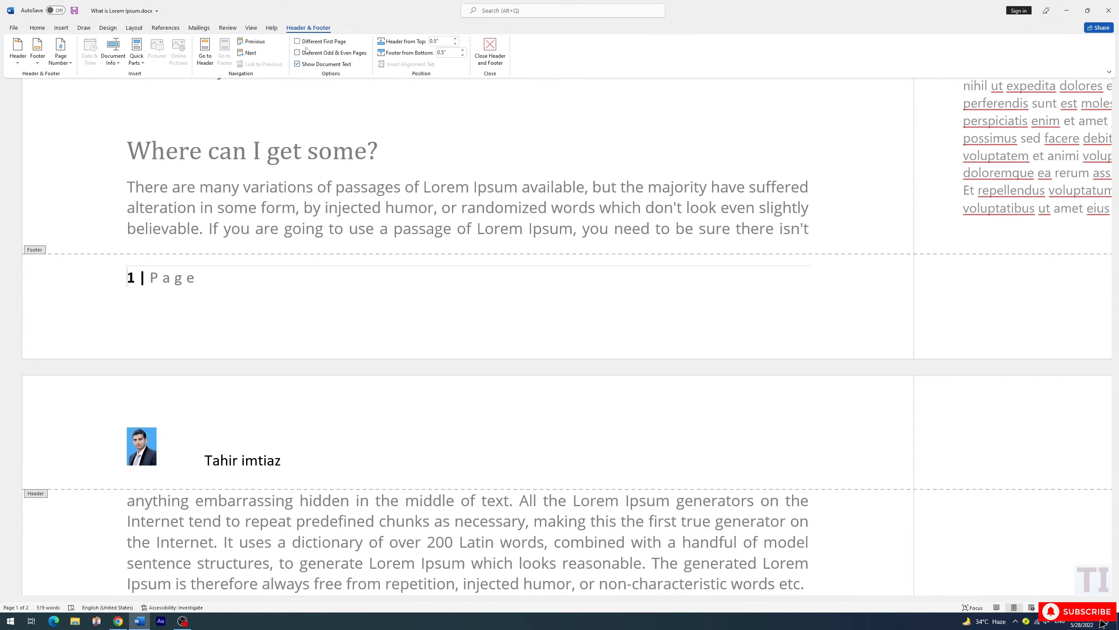
pyautogui.scroll(15, 316, 314)
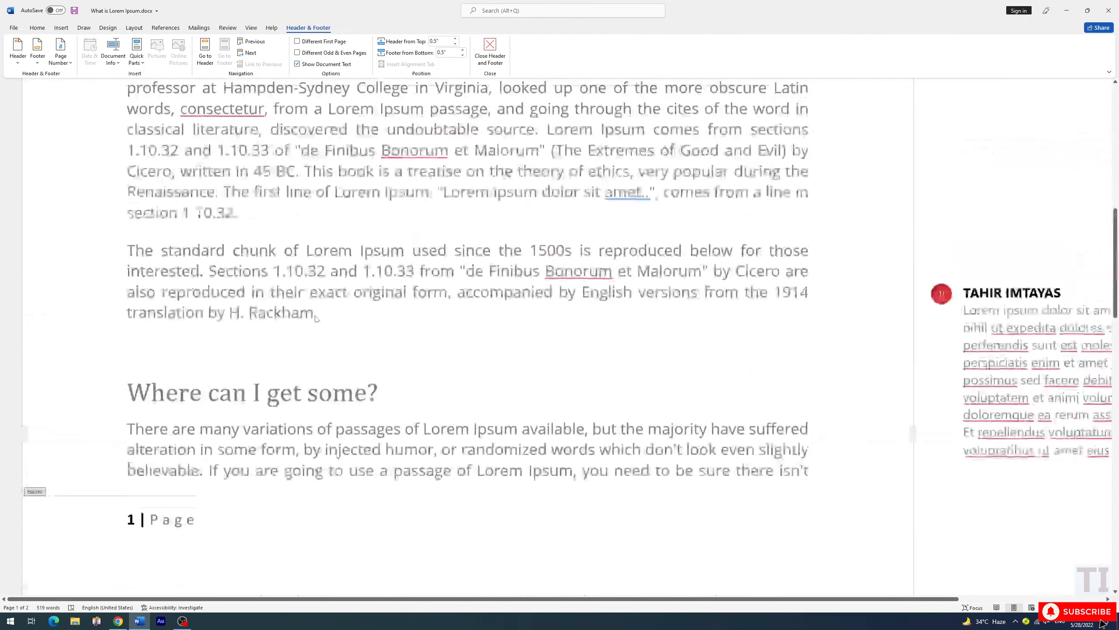
pyautogui.scroll(-18, 242, 232)
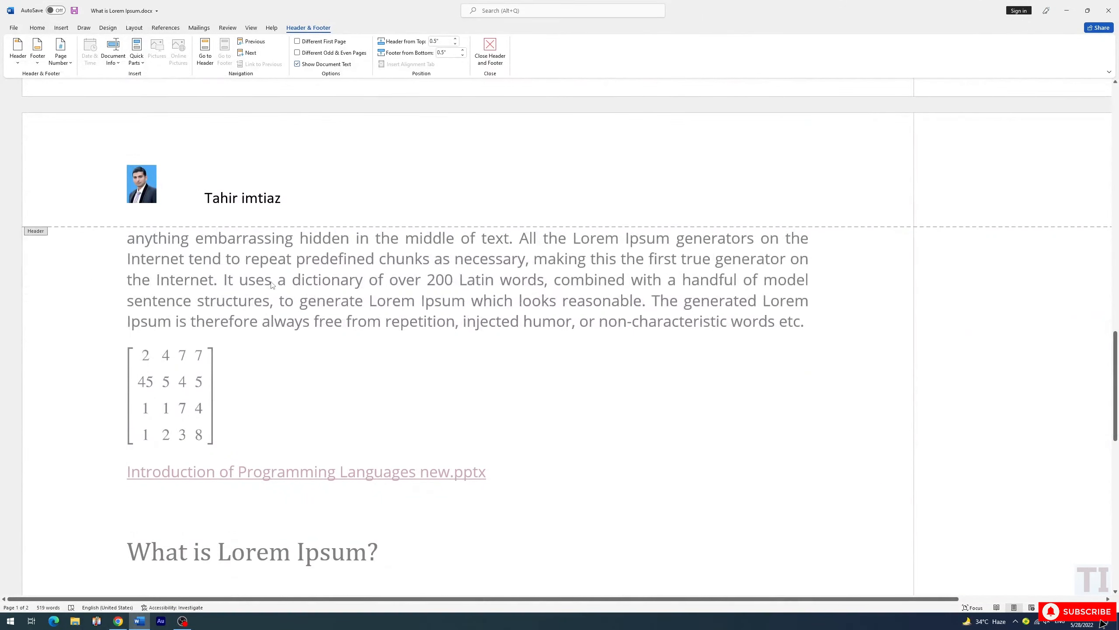
# Enable Different First Page for the header and footer, check both pages, and return to the document body
pyautogui.click(306, 41)
pyautogui.scroll(10, 304, 239)
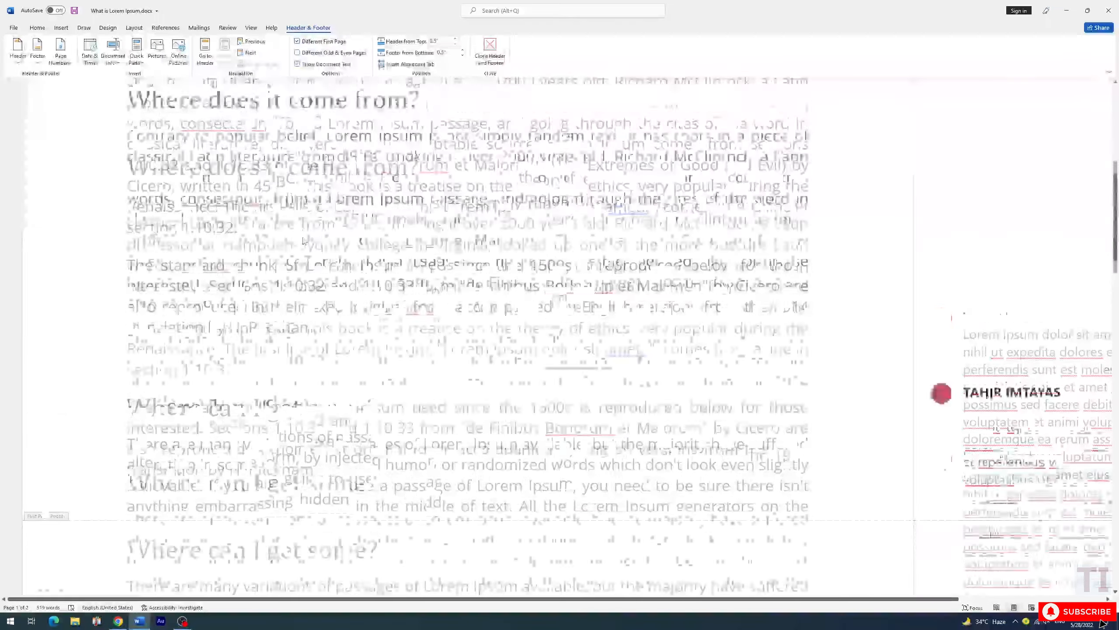
pyautogui.scroll(2, 304, 239)
pyautogui.scroll(-20, 249, 198)
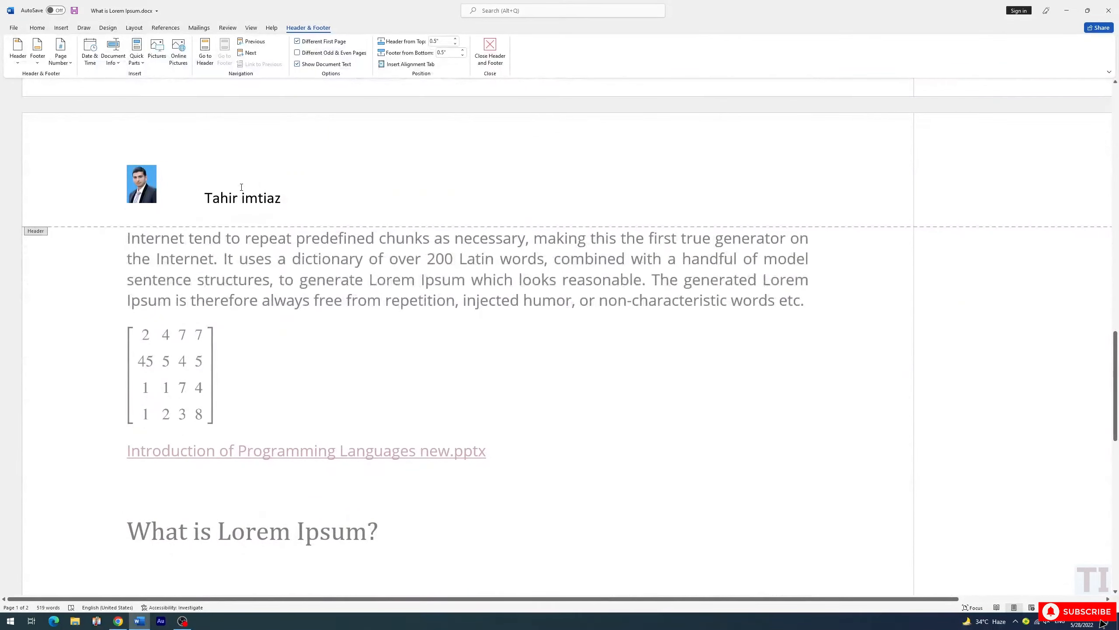
pyautogui.scroll(20, 290, 265)
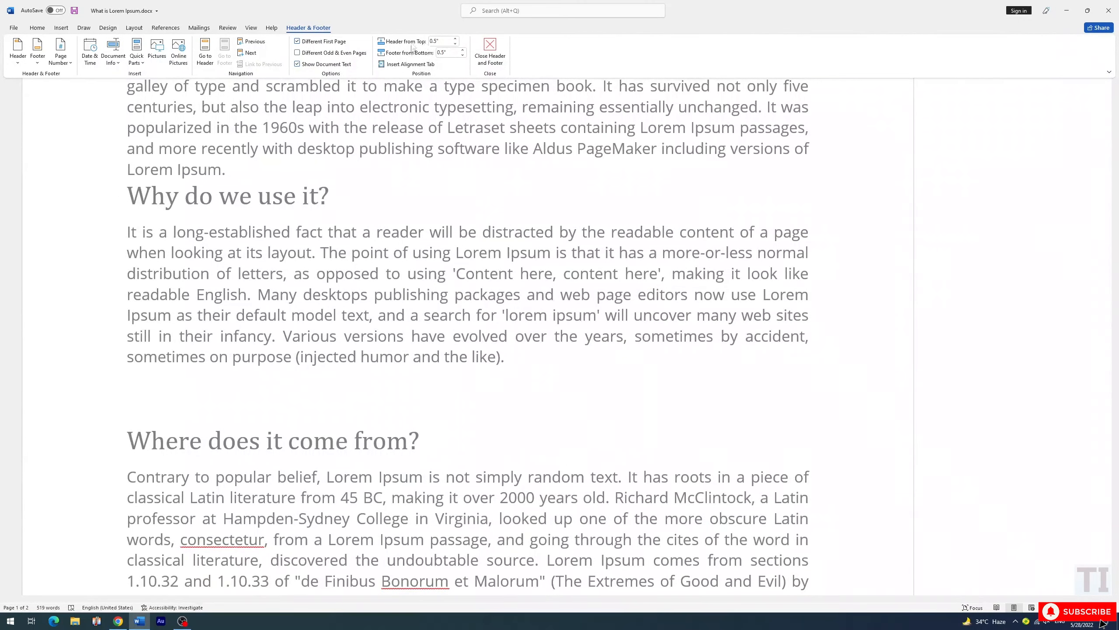
pyautogui.click(488, 55)
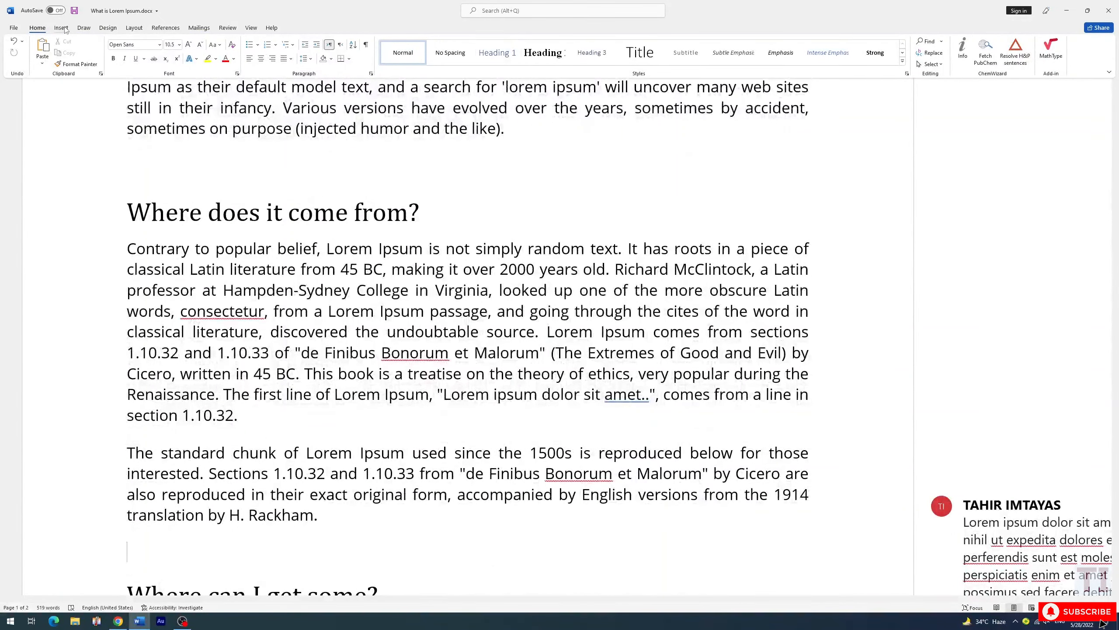
# Examine the available text box designs, shapes, WordArt styles and text effects without inserting or applying any of them
pyautogui.click(62, 28)
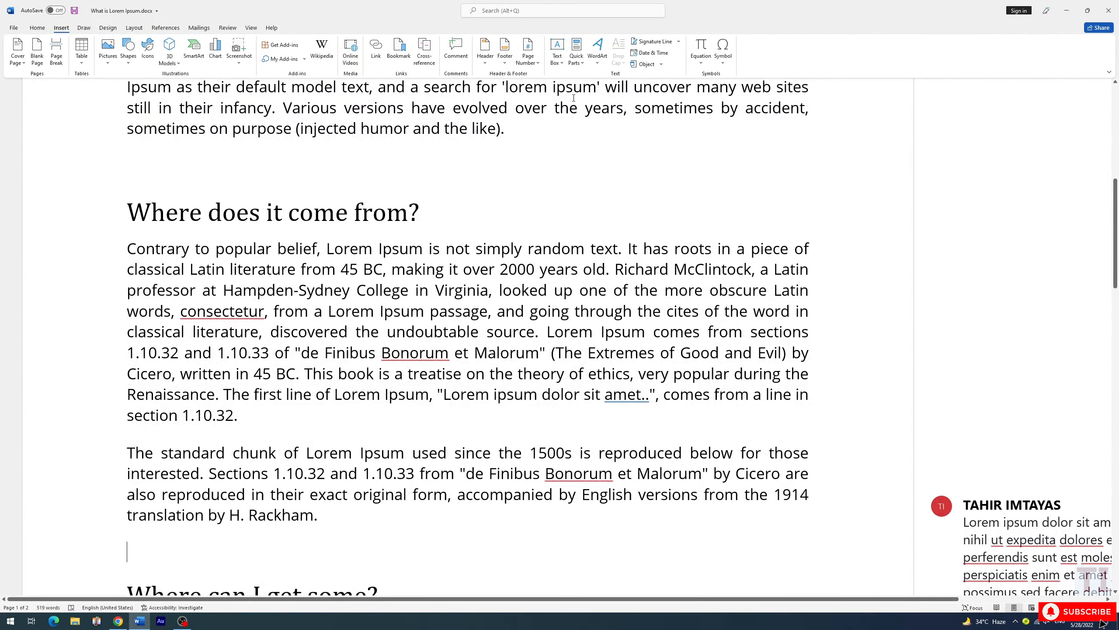
pyautogui.scroll(8, 574, 98)
pyautogui.click(559, 62)
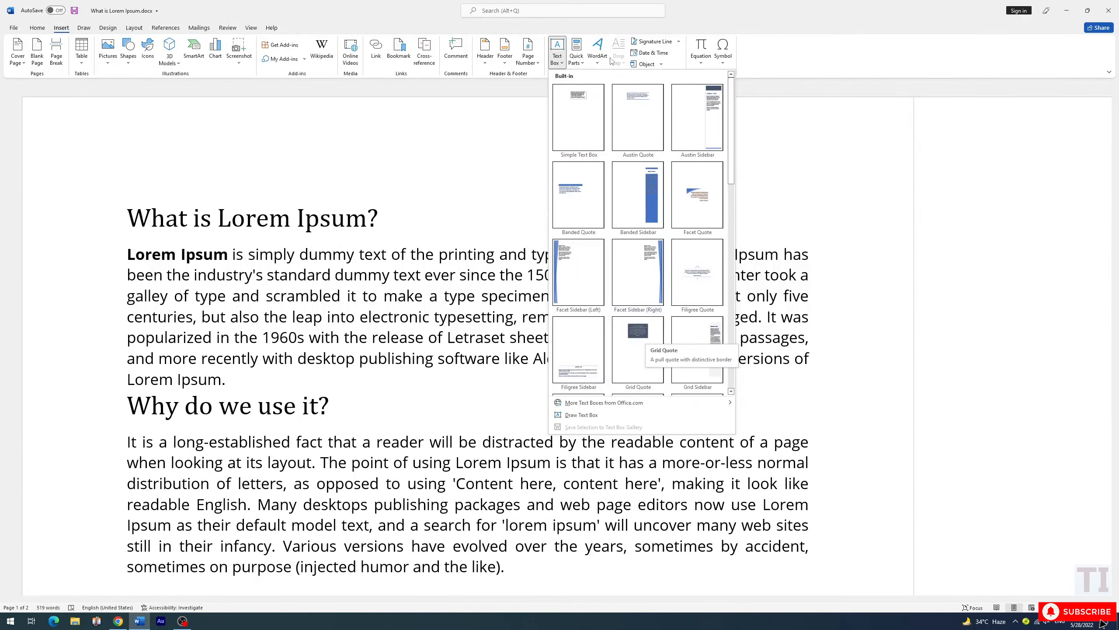
pyautogui.click(559, 61)
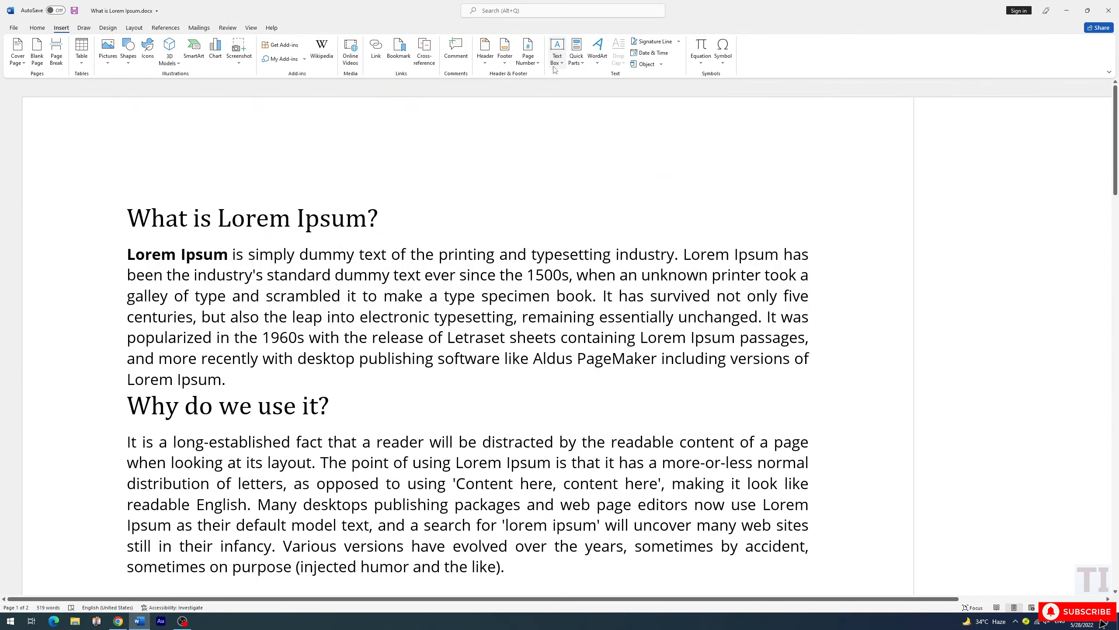
pyautogui.click(127, 66)
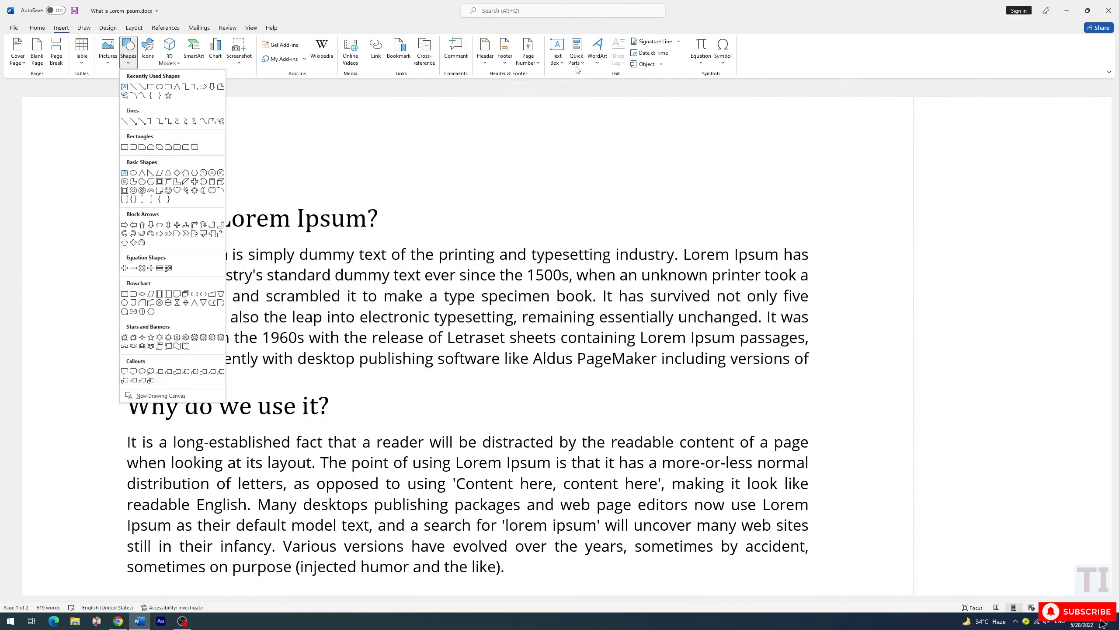
pyautogui.click(598, 61)
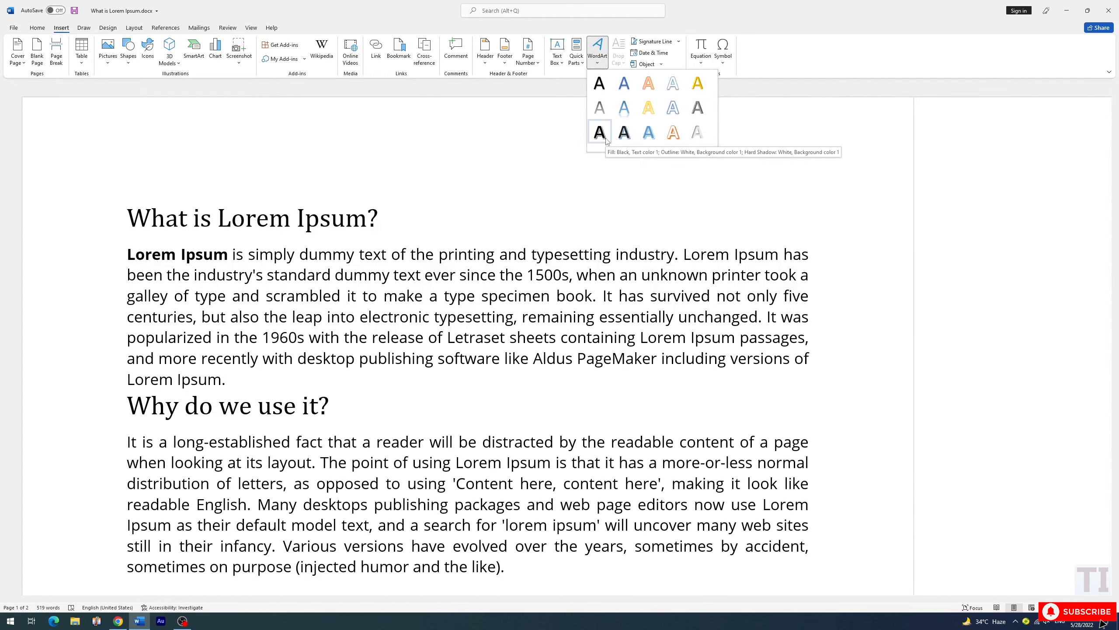
pyautogui.click(288, 2)
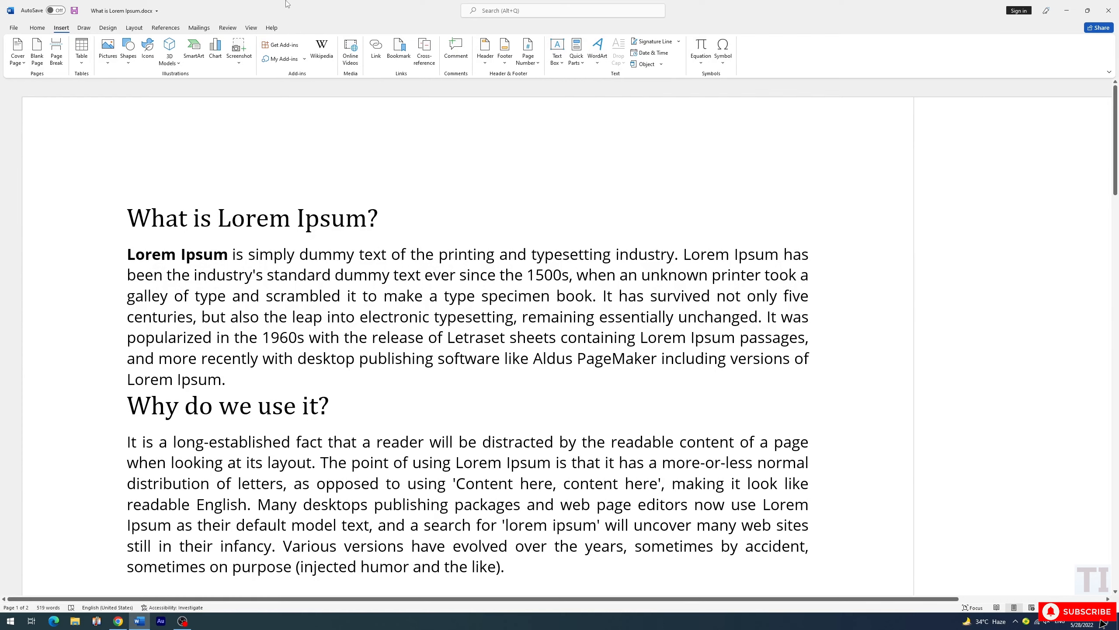
pyautogui.click(39, 31)
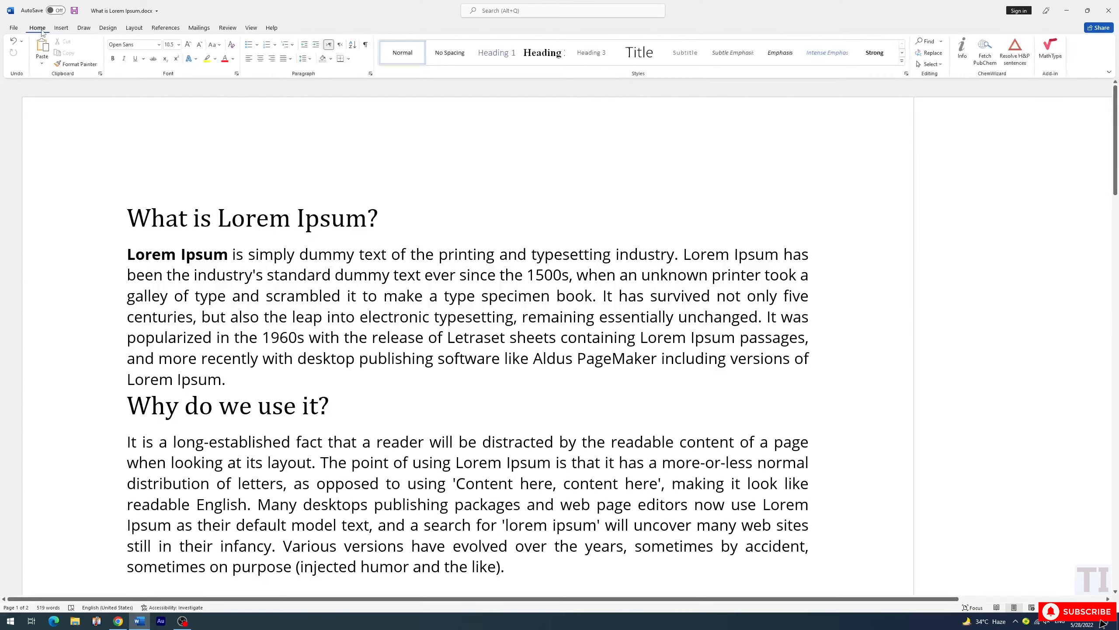
pyautogui.click(196, 59)
pyautogui.scroll(-7, 249, 121)
pyautogui.scroll(8, 251, 121)
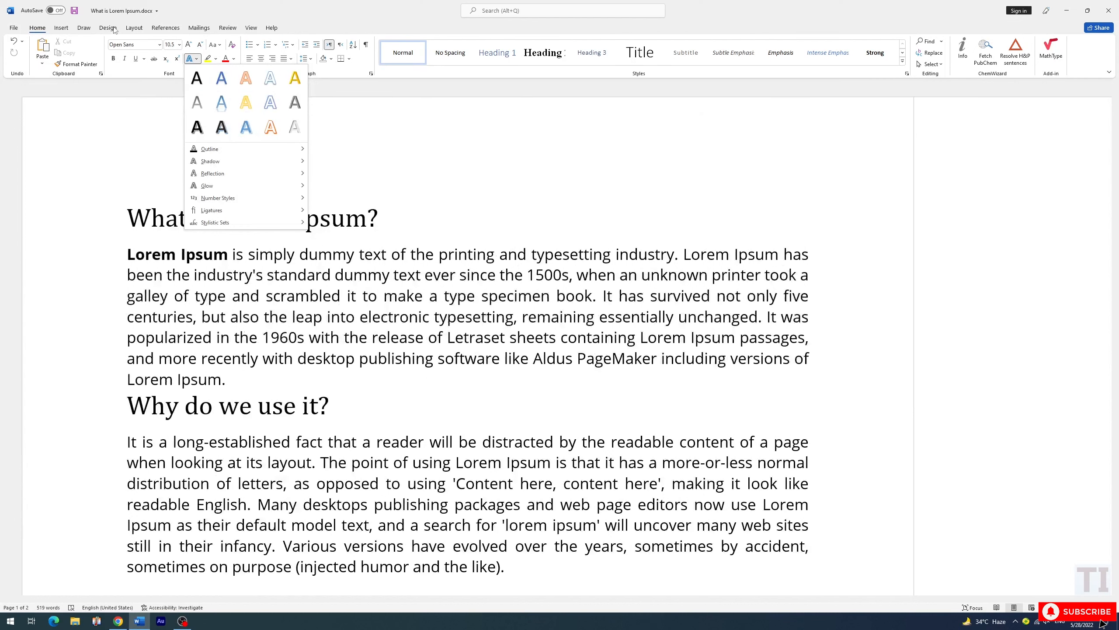
pyautogui.click(182, 11)
# Apply a Dropped drop cap to the paragraph under "Why do we use it?", adjusting its number of lines to drop
pyautogui.click(61, 27)
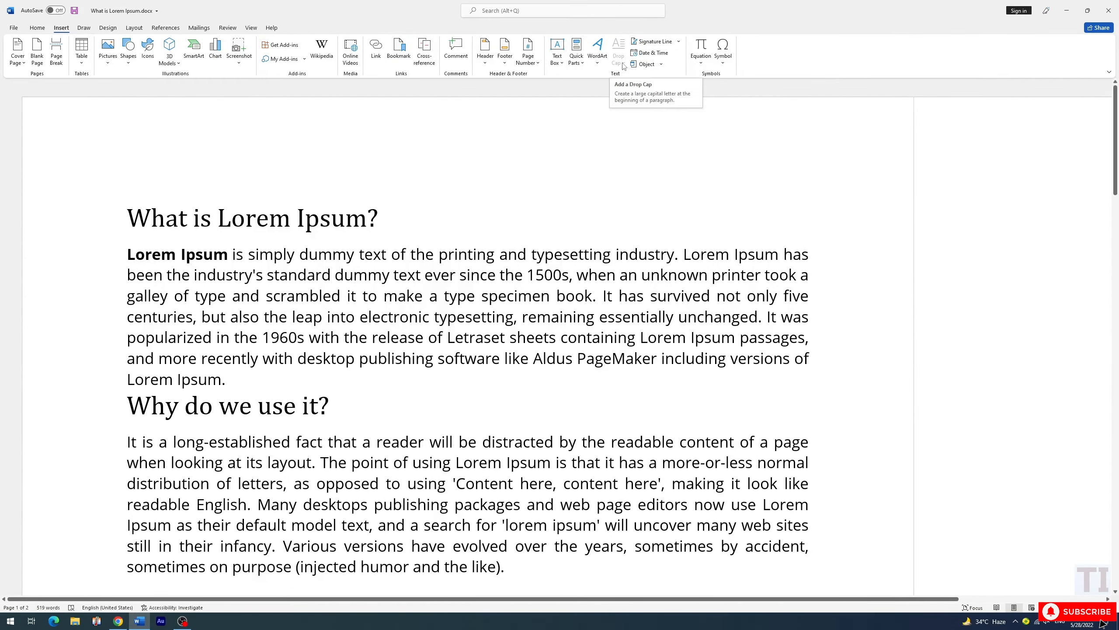
pyautogui.scroll(-5, 114, 212)
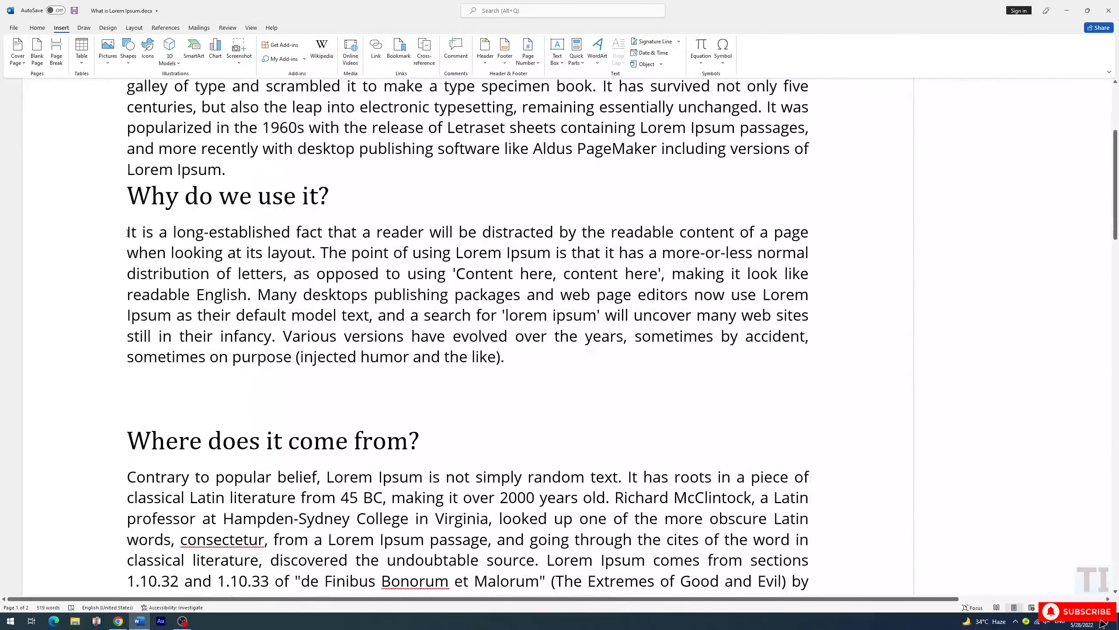
pyautogui.moveTo(128, 231); pyautogui.dragTo(516, 355)
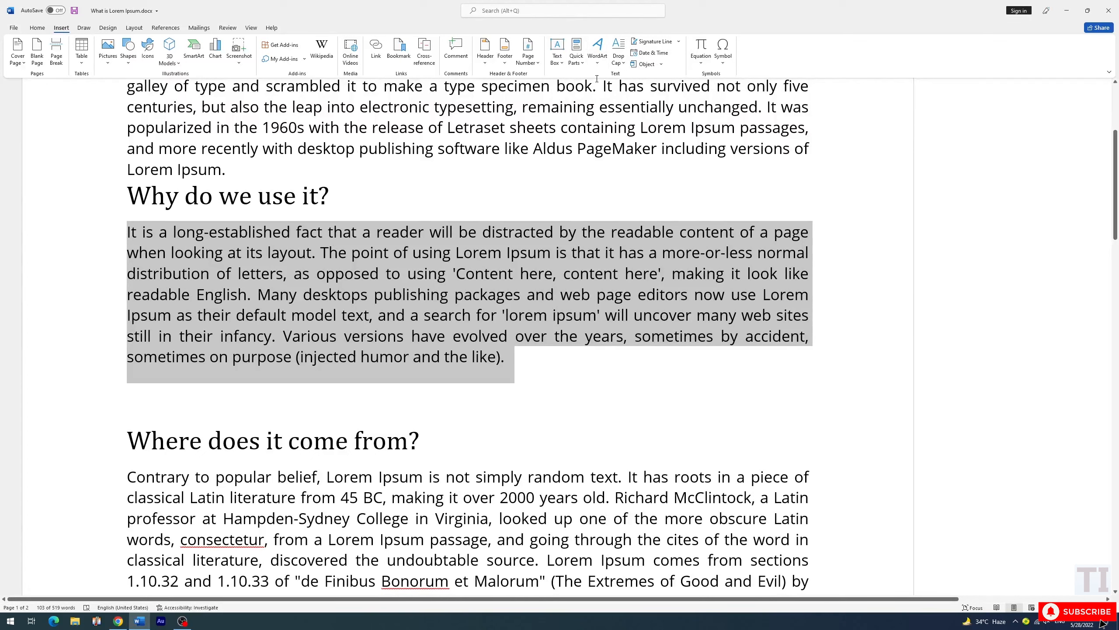
pyautogui.click(621, 53)
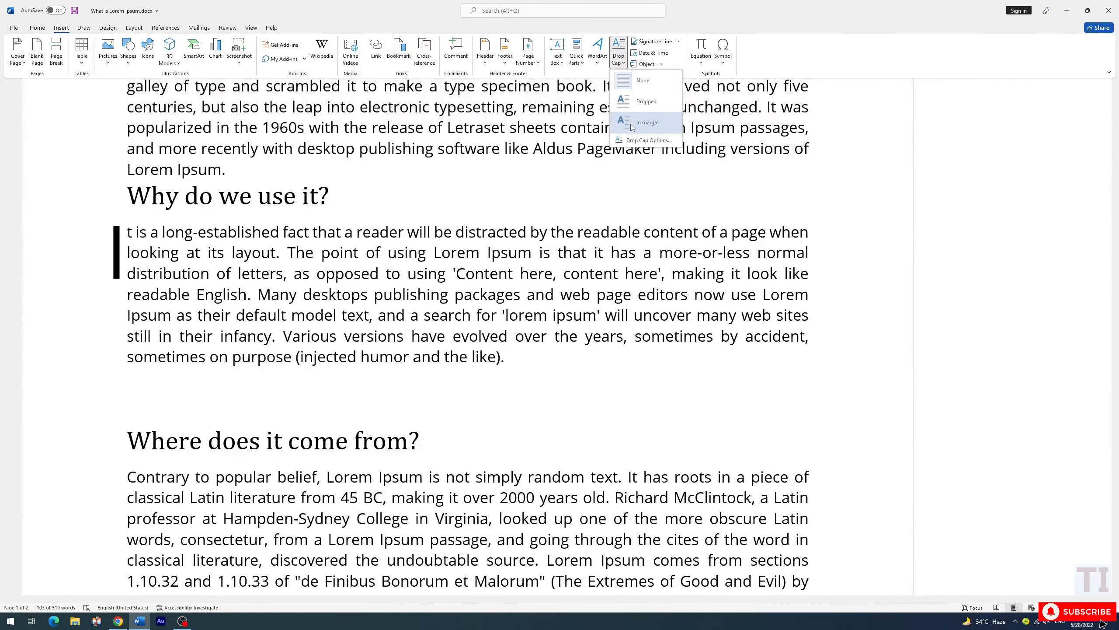
pyautogui.click(631, 141)
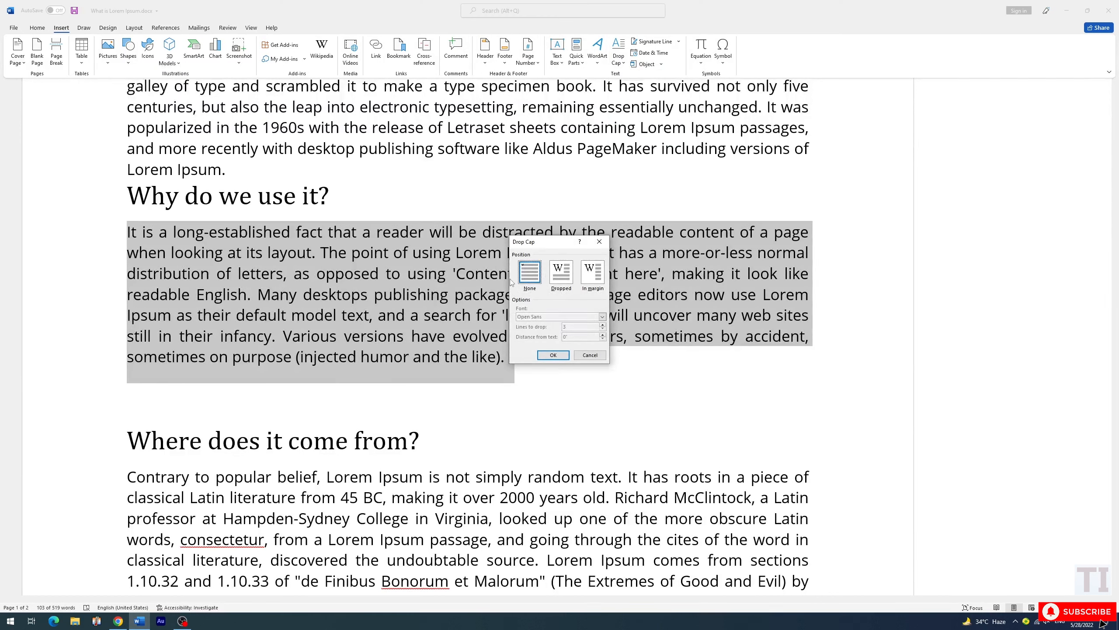
pyautogui.click(565, 280)
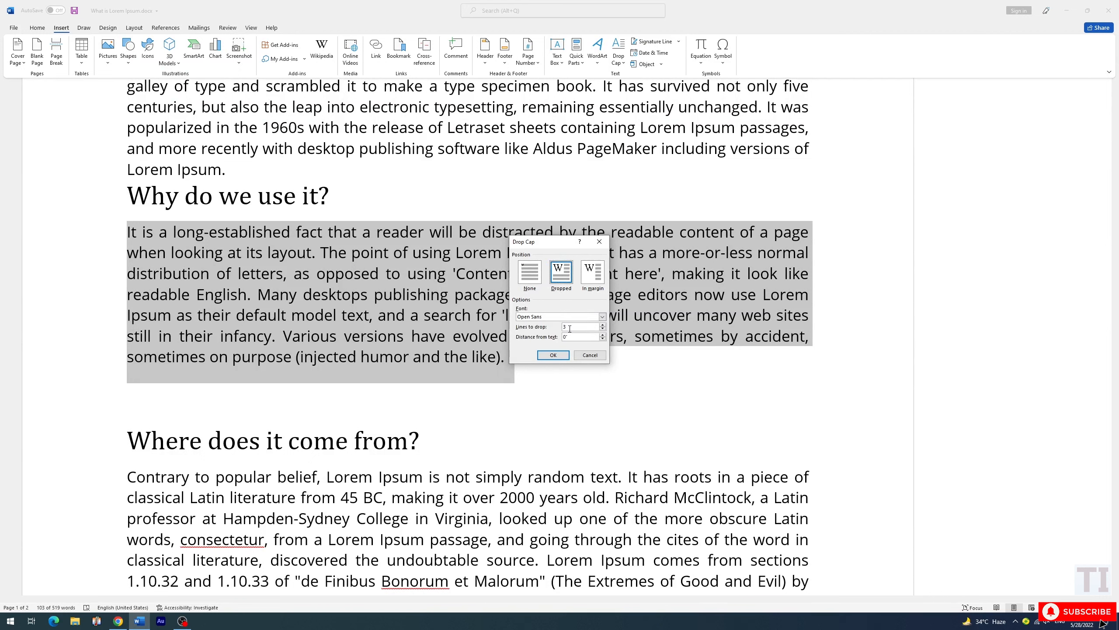
pyautogui.click(602, 326)
pyautogui.click(603, 326)
pyautogui.click(603, 326)
pyautogui.click(553, 355)
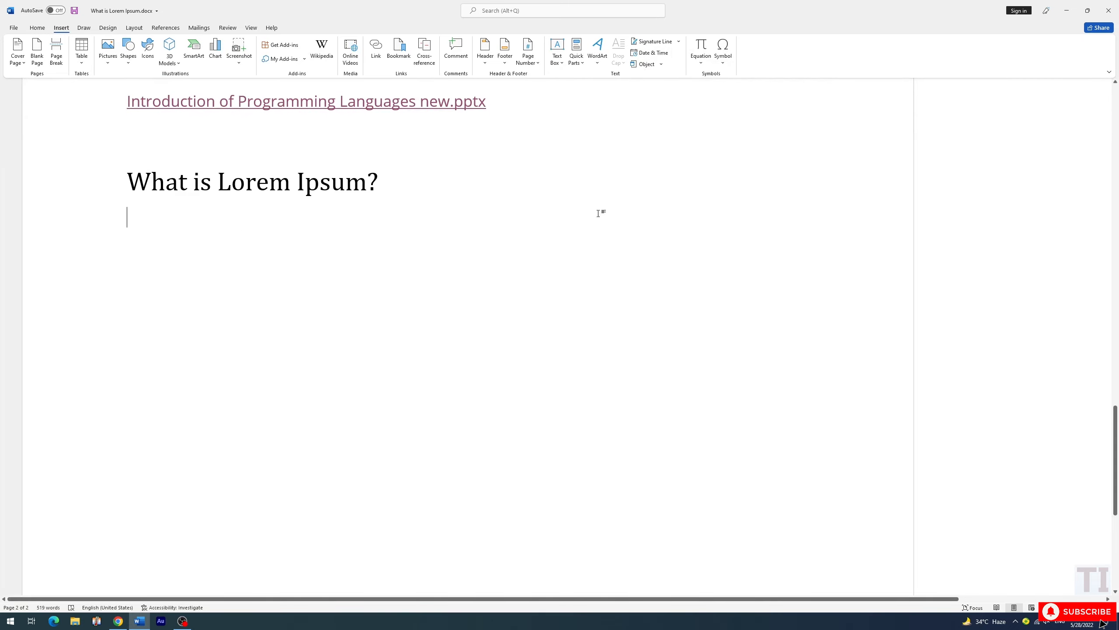
# Insert the date below the "What is Lorem Ipsum?" heading in the long weekday format, "Saturday, May 28, 2022"
pyautogui.click(654, 54)
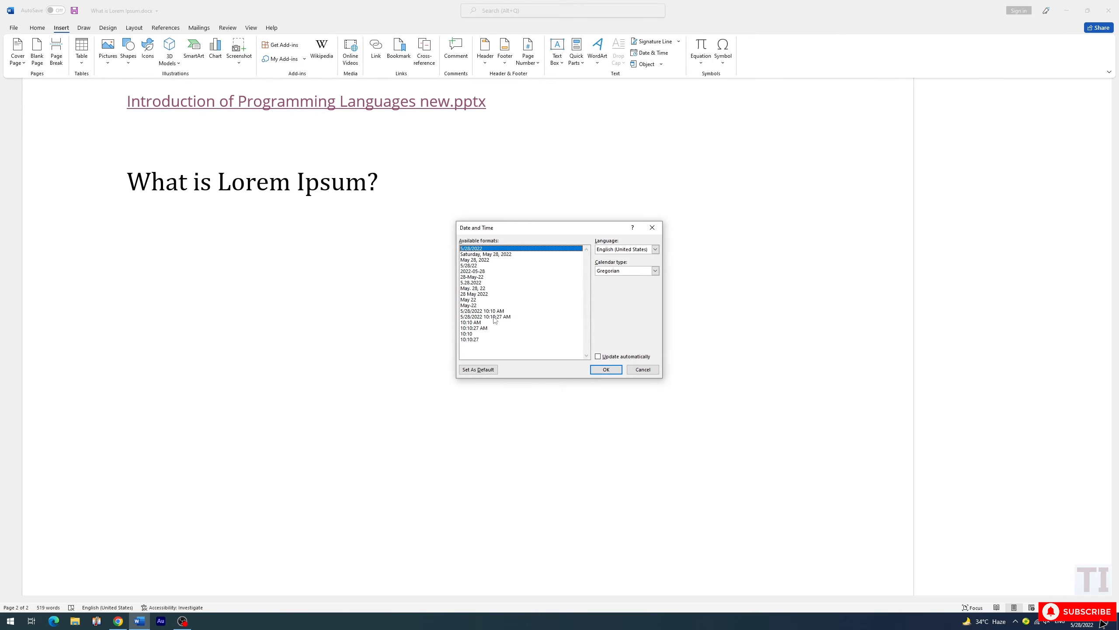
pyautogui.click(498, 254)
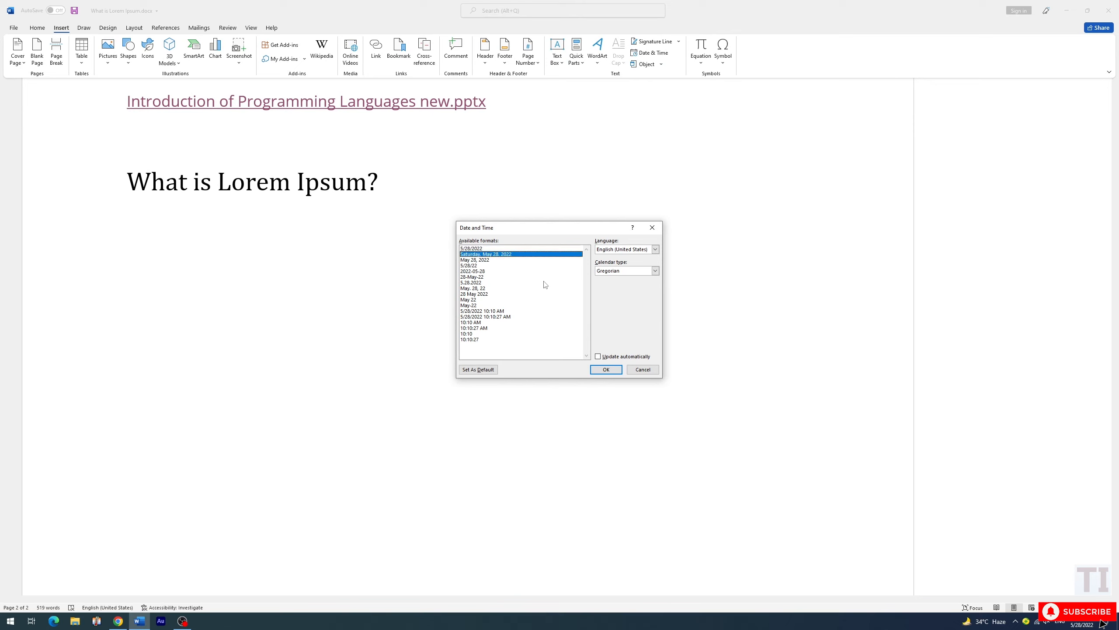
pyautogui.click(607, 369)
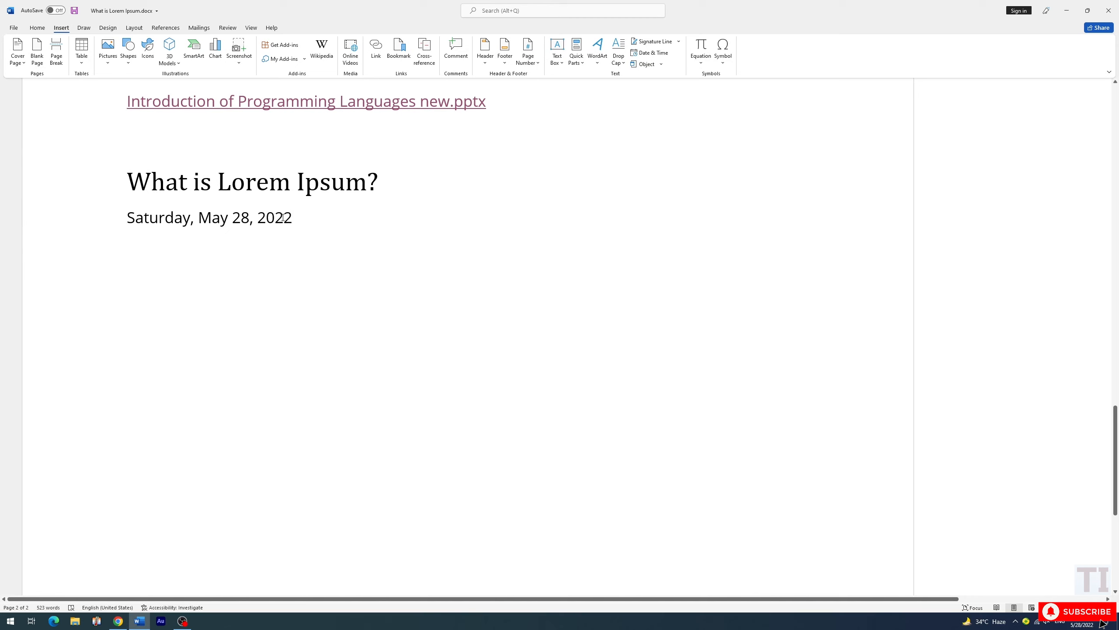
# Insert the date and time with seconds, "5/28/2022 10:10:49 AM", directly after the long date, and start a new paragraph
pyautogui.click(650, 52)
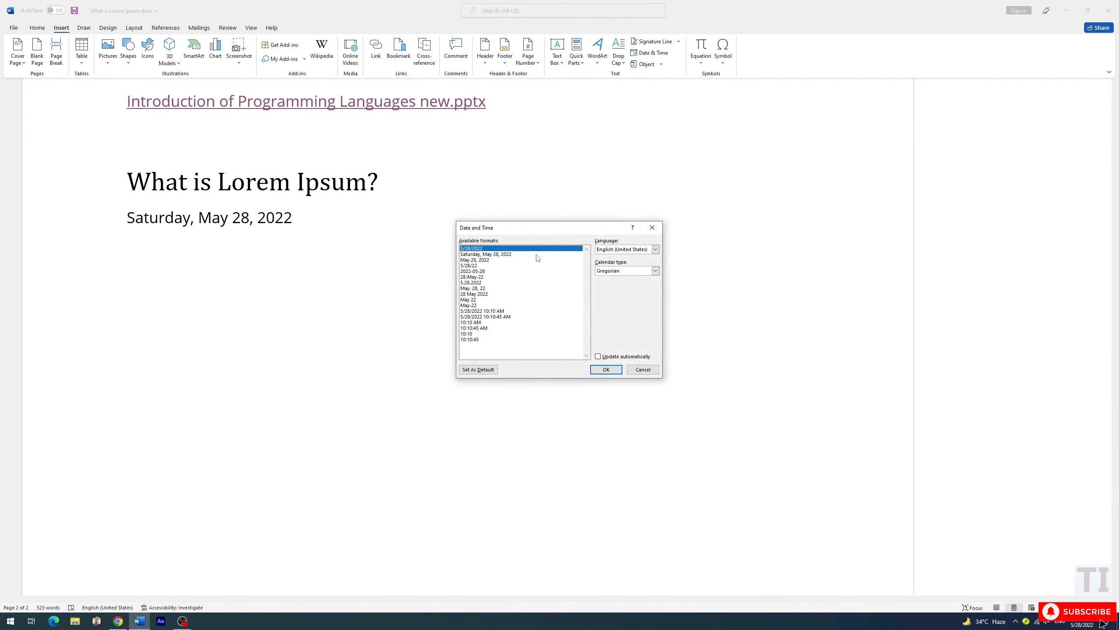
pyautogui.click(495, 318)
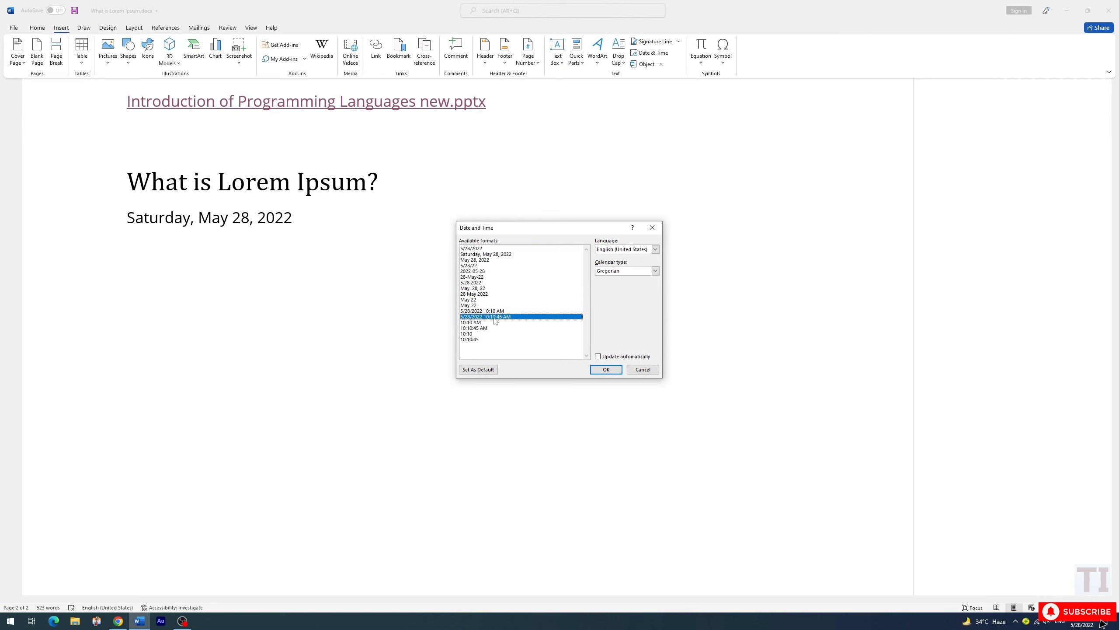
pyautogui.click(606, 370)
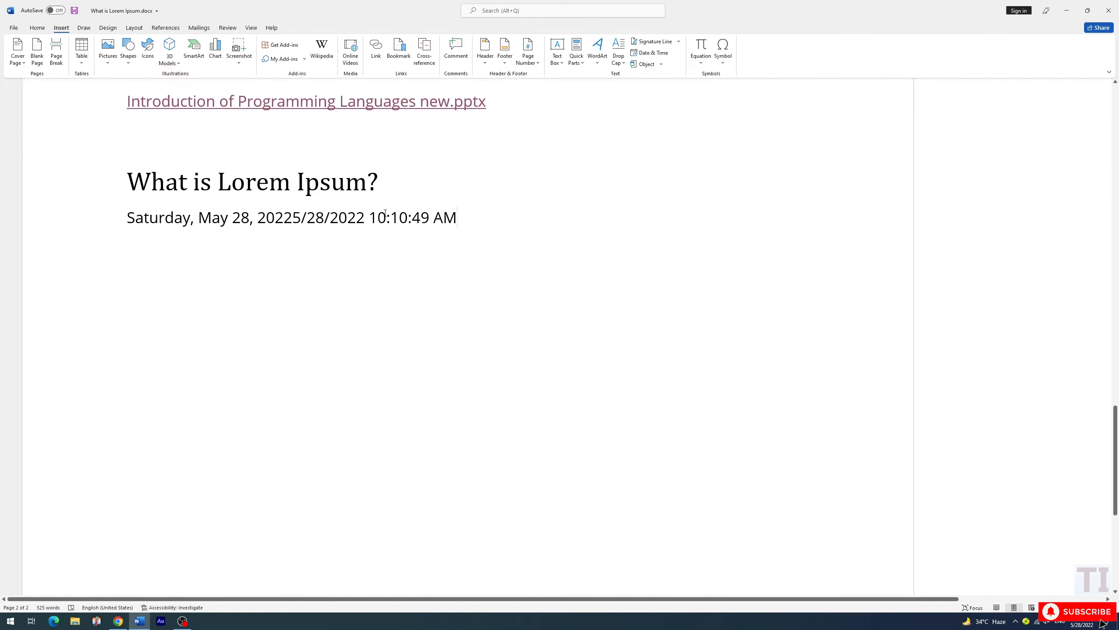
pyautogui.moveTo(458, 219); pyautogui.dragTo(370, 221)
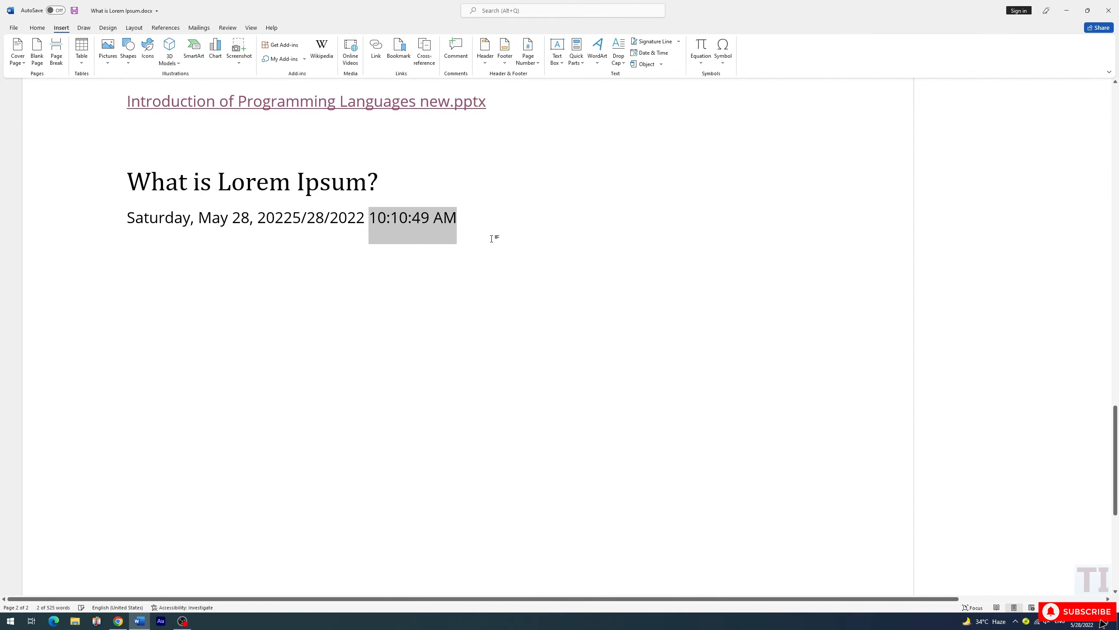
pyautogui.click(482, 222)
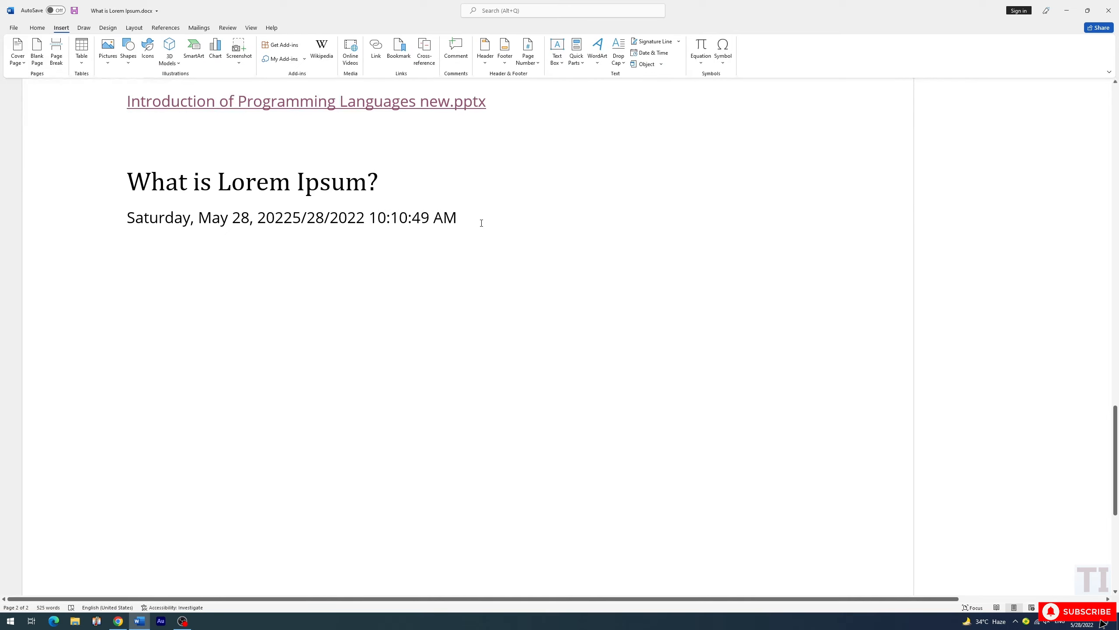
pyautogui.press('Return')
# Examine the built-in equations and the symbol choices available for the empty paragraph below the date
pyautogui.click(702, 65)
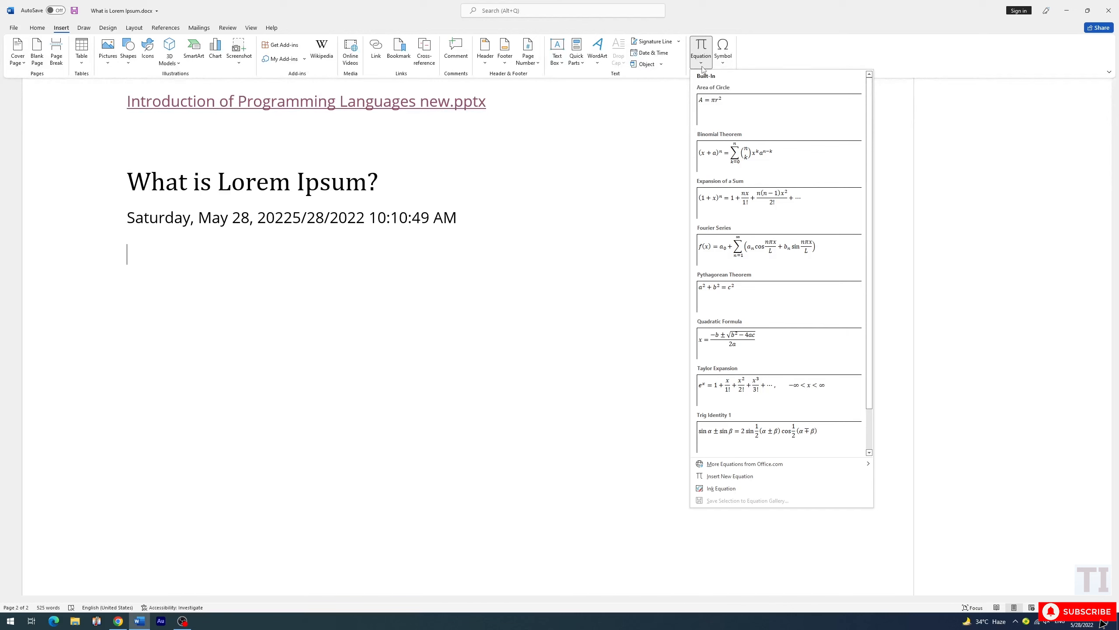
pyautogui.click(724, 63)
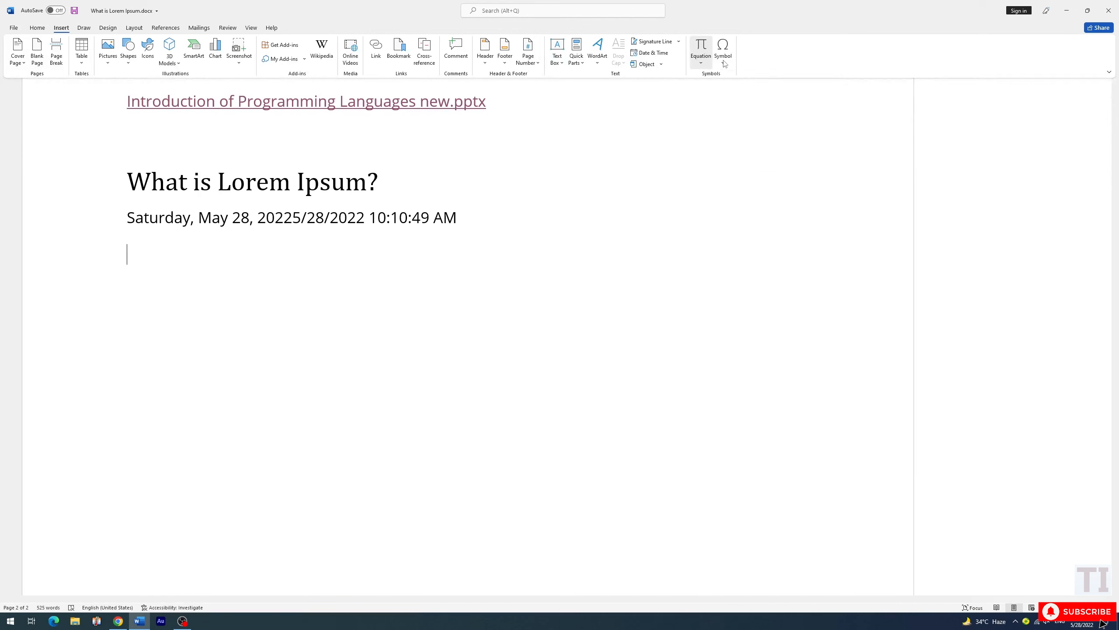
pyautogui.click(724, 63)
pyautogui.click(698, 63)
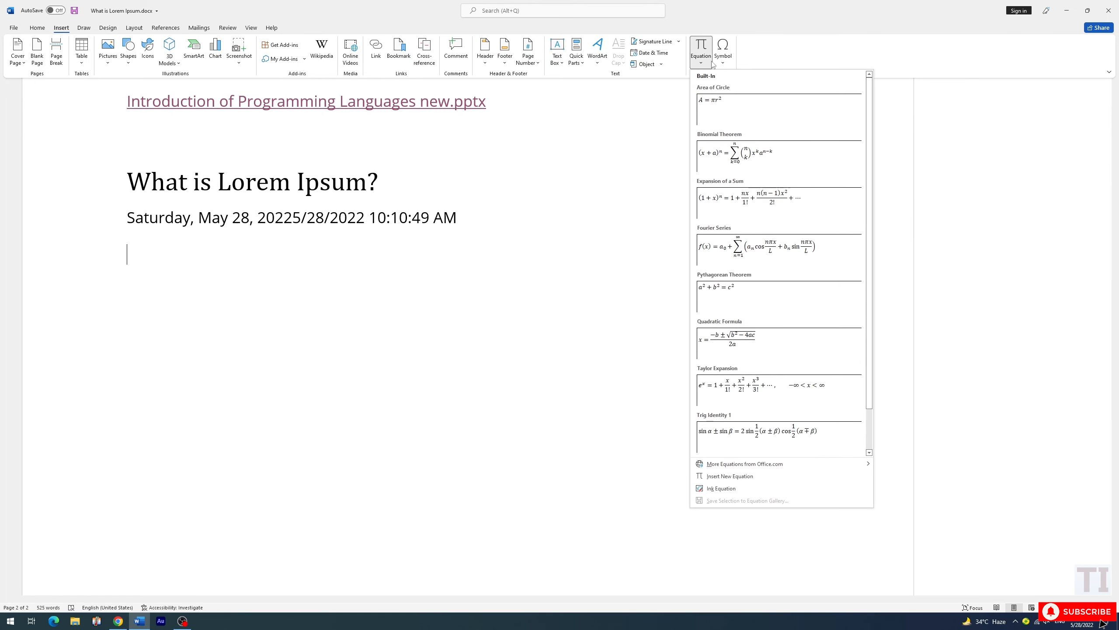
pyautogui.click(727, 63)
pyautogui.click(704, 66)
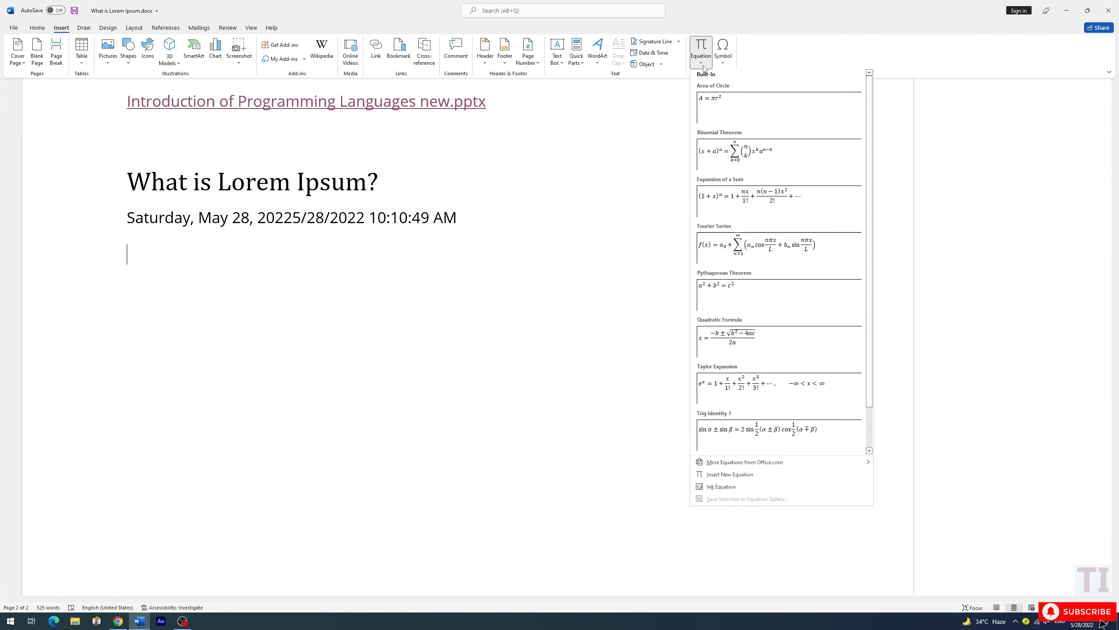